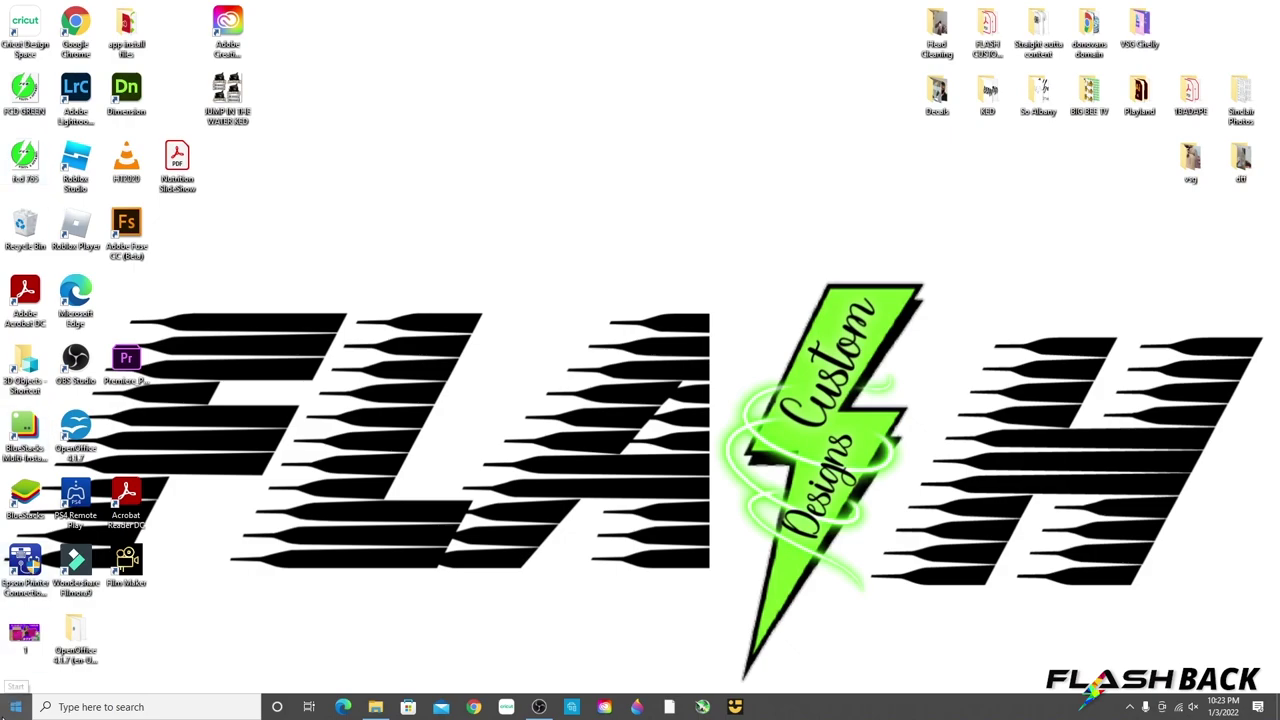
# Launch Adobe Illustrator 2022 from the Windows Start menu.
pyautogui.click(15, 707)
pyautogui.click(115, 644)
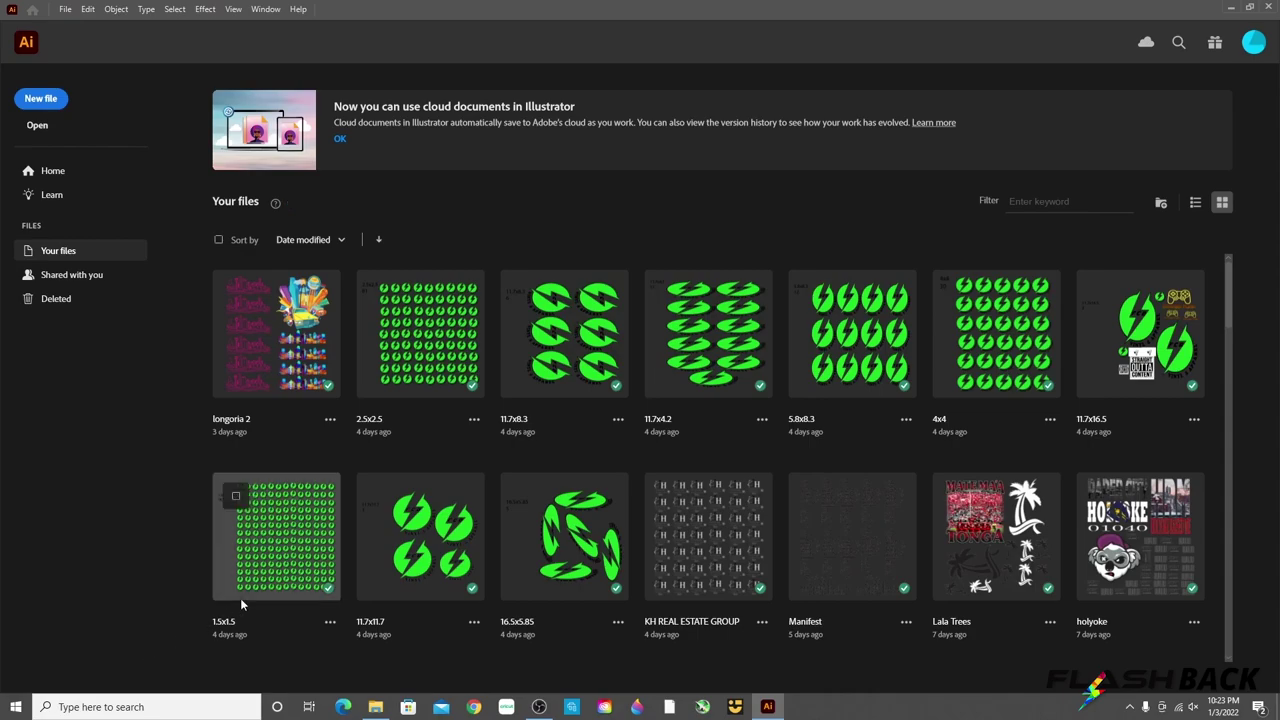
# Start a new document, keeping its size in inches and its orientation portrait.
pyautogui.click(41, 104)
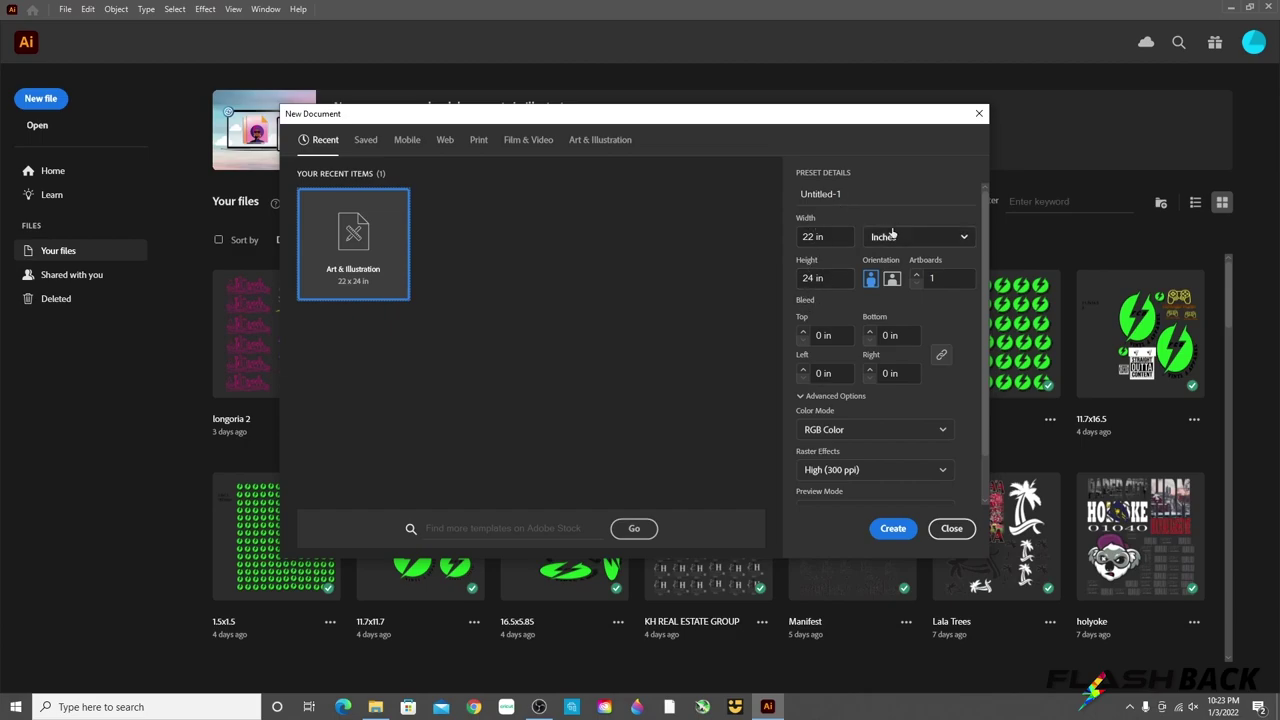
pyautogui.click(942, 240)
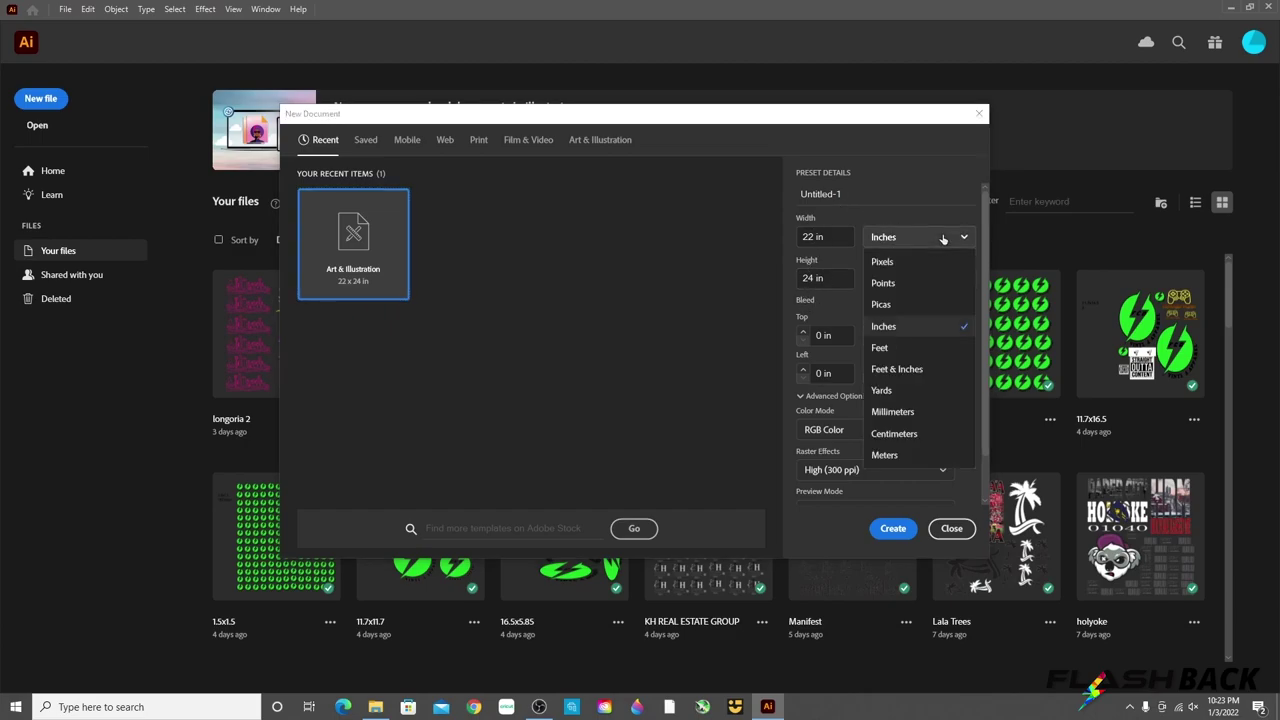
pyautogui.click(890, 262)
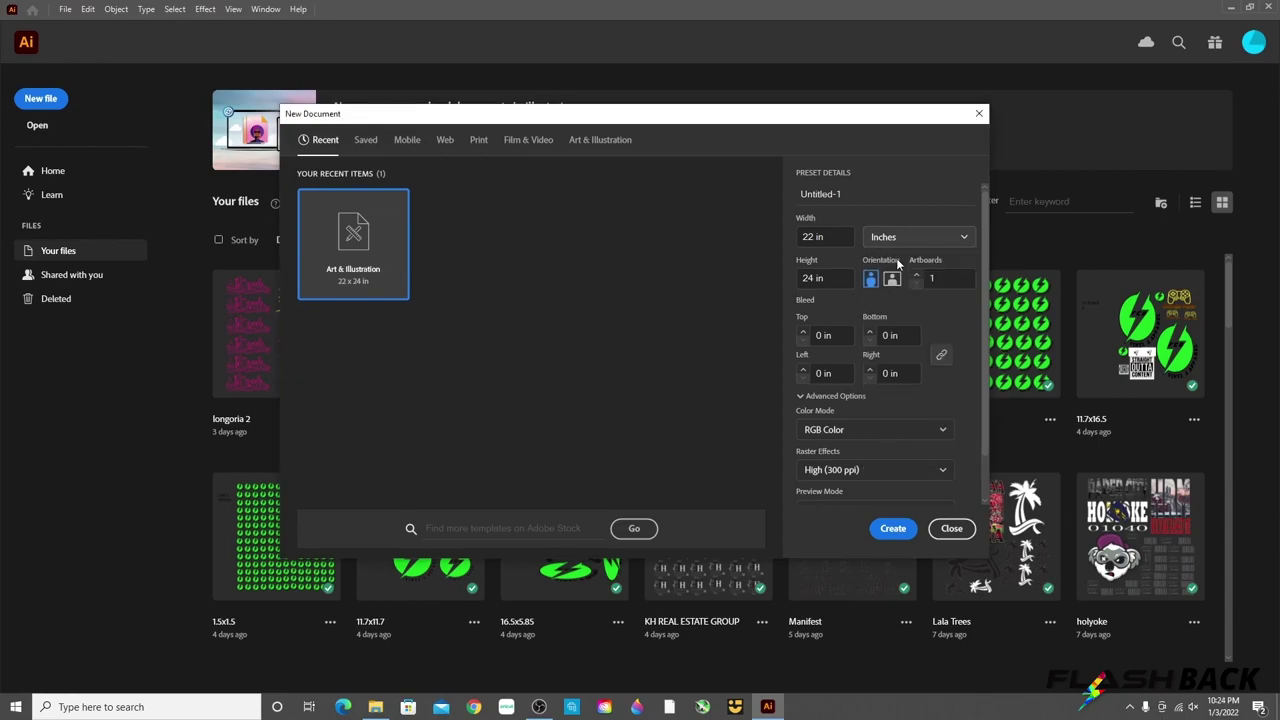
pyautogui.click(890, 237)
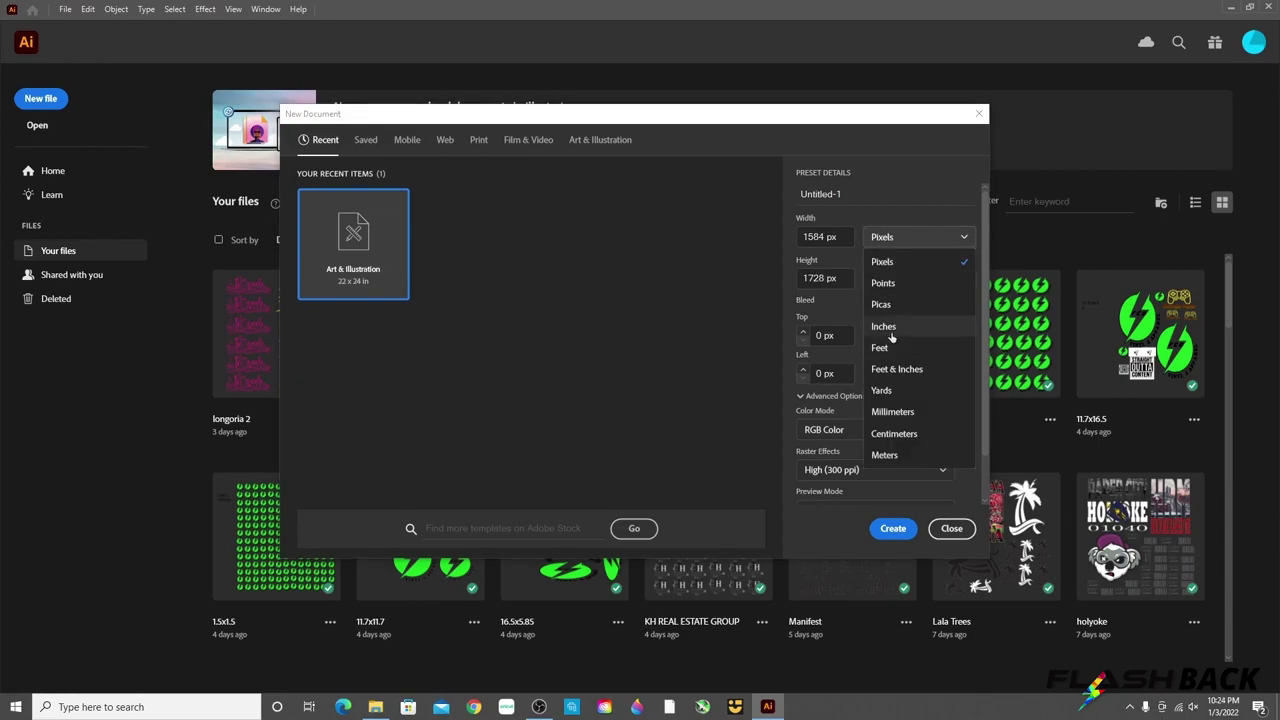
pyautogui.click(893, 326)
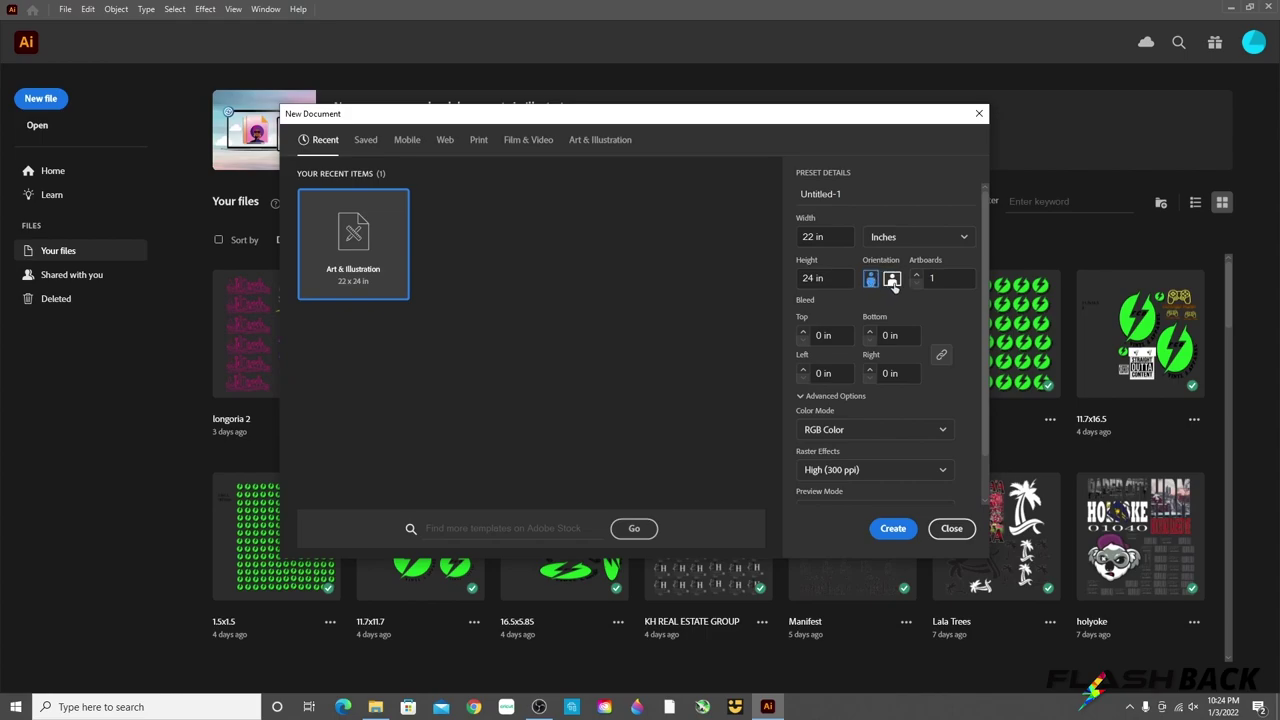
pyautogui.click(892, 280)
pyautogui.click(871, 280)
# Keep RGB Color mode and create the 22 × 24 in document.
pyautogui.scroll(-1, 846, 420)
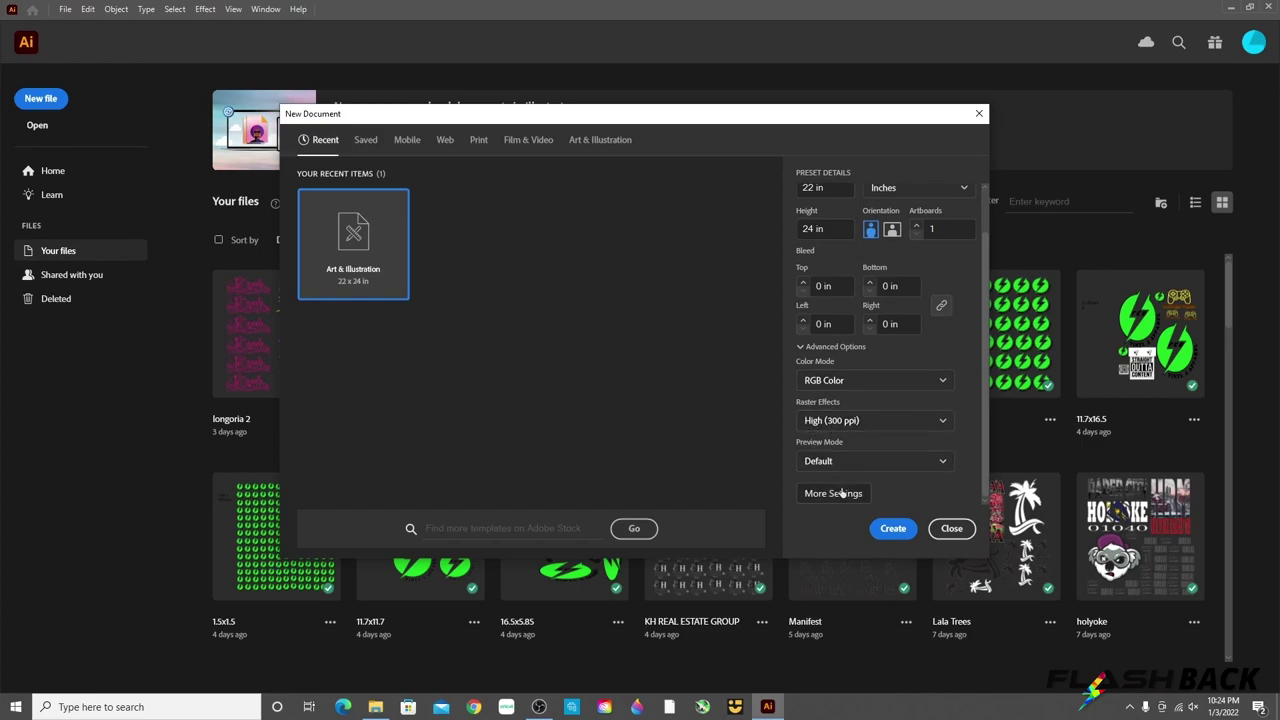
pyautogui.scroll(1, 927, 470)
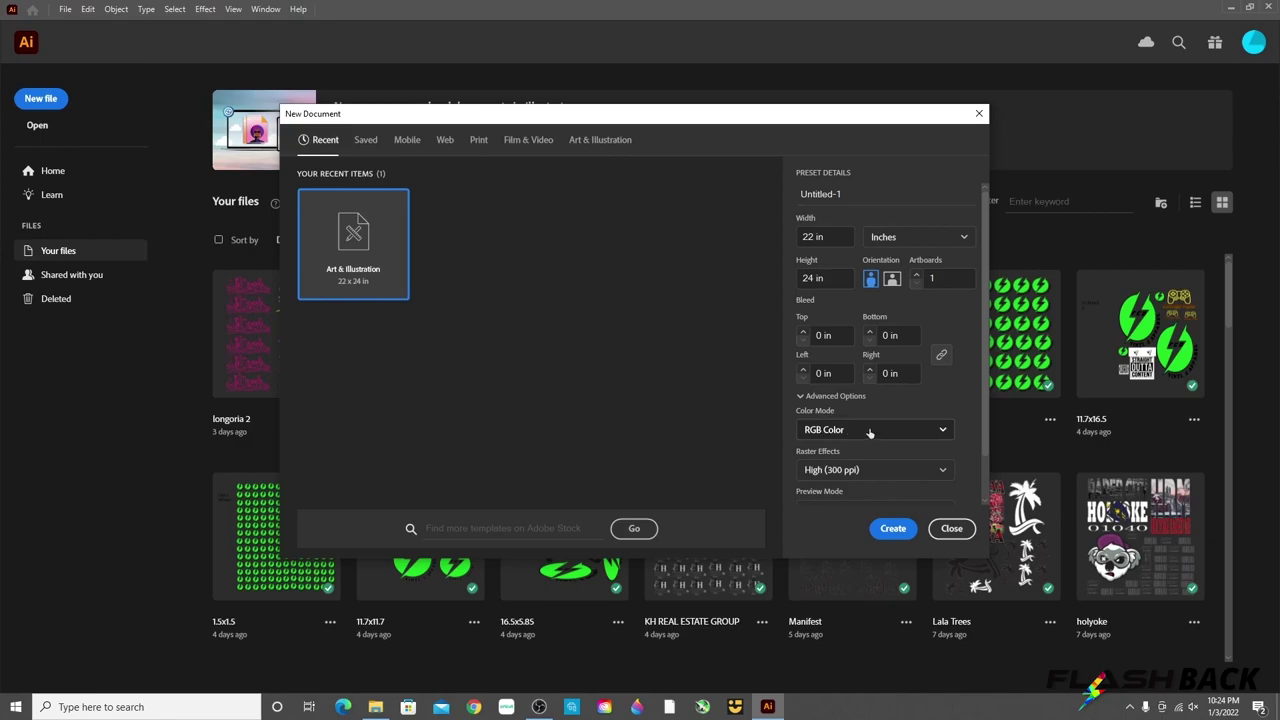
pyautogui.scroll(-1, 865, 413)
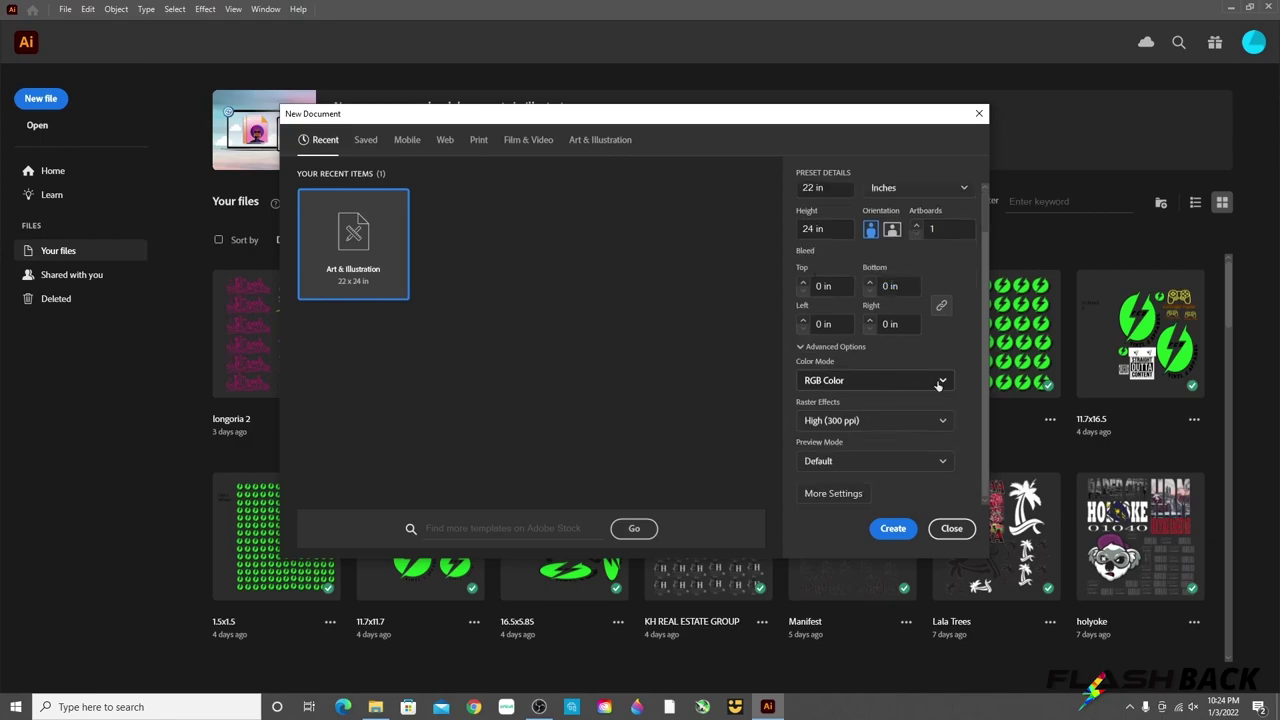
pyautogui.click(938, 383)
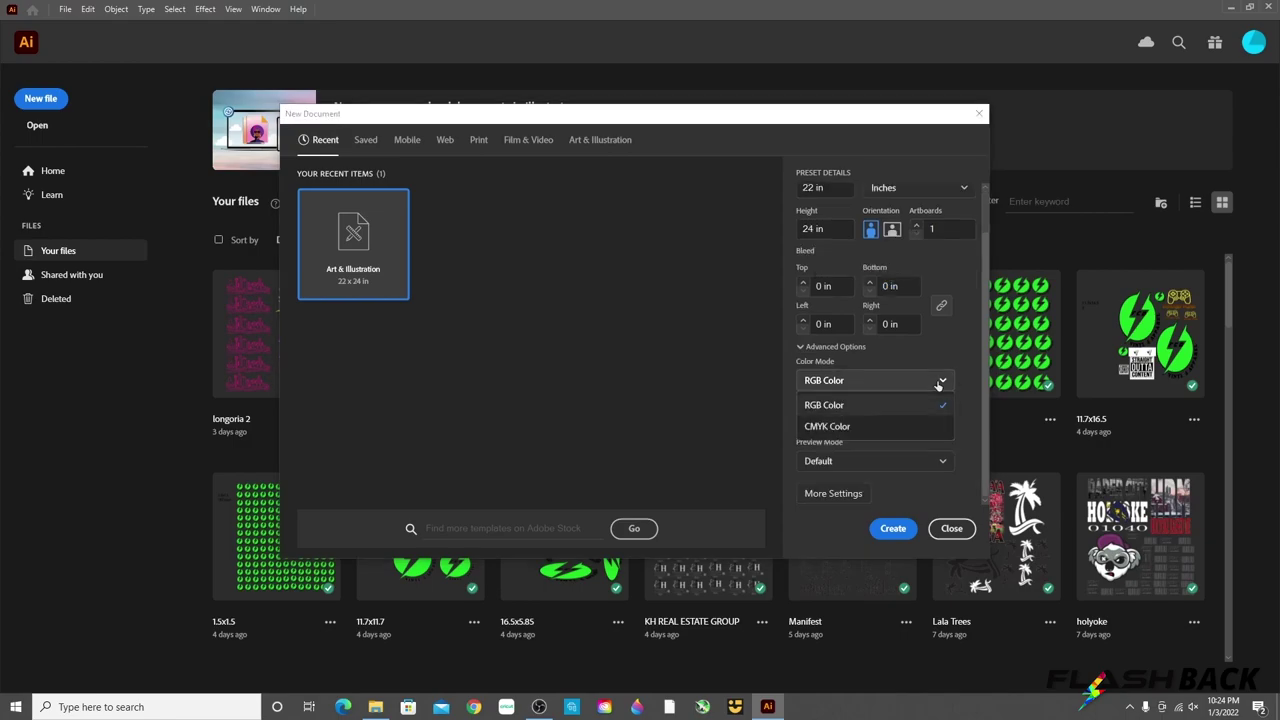
pyautogui.click(845, 405)
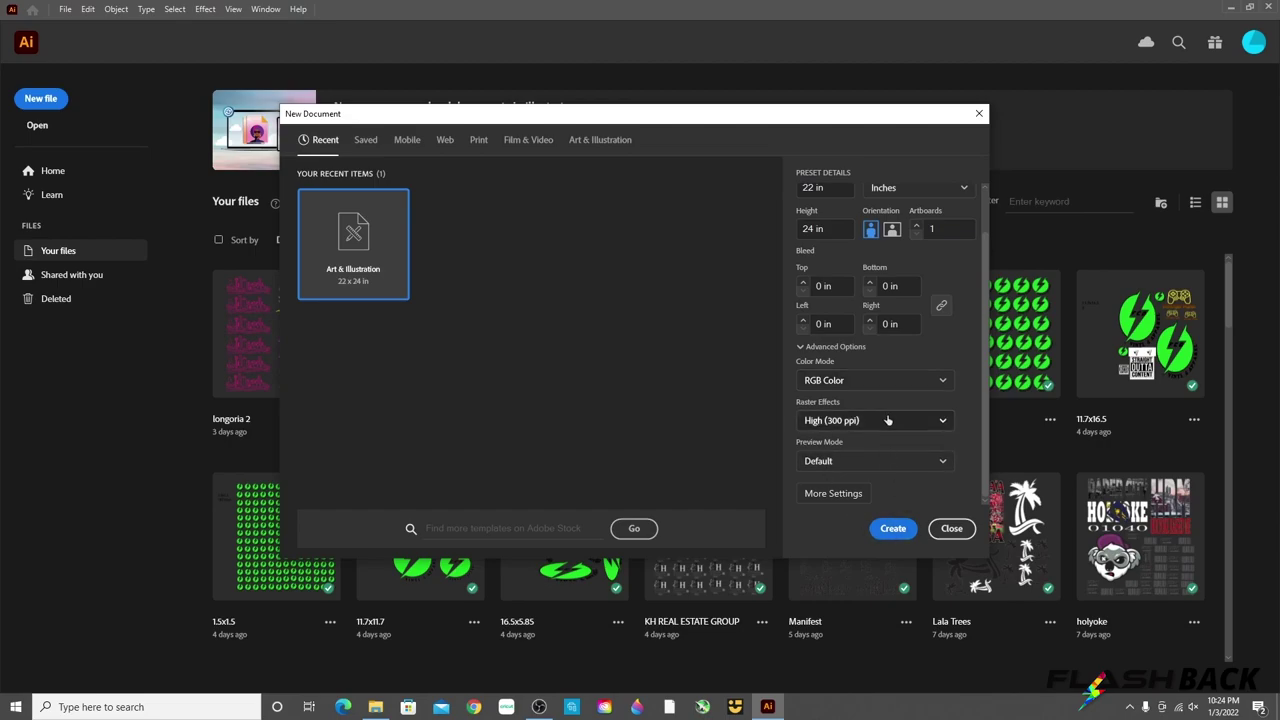
pyautogui.click(893, 529)
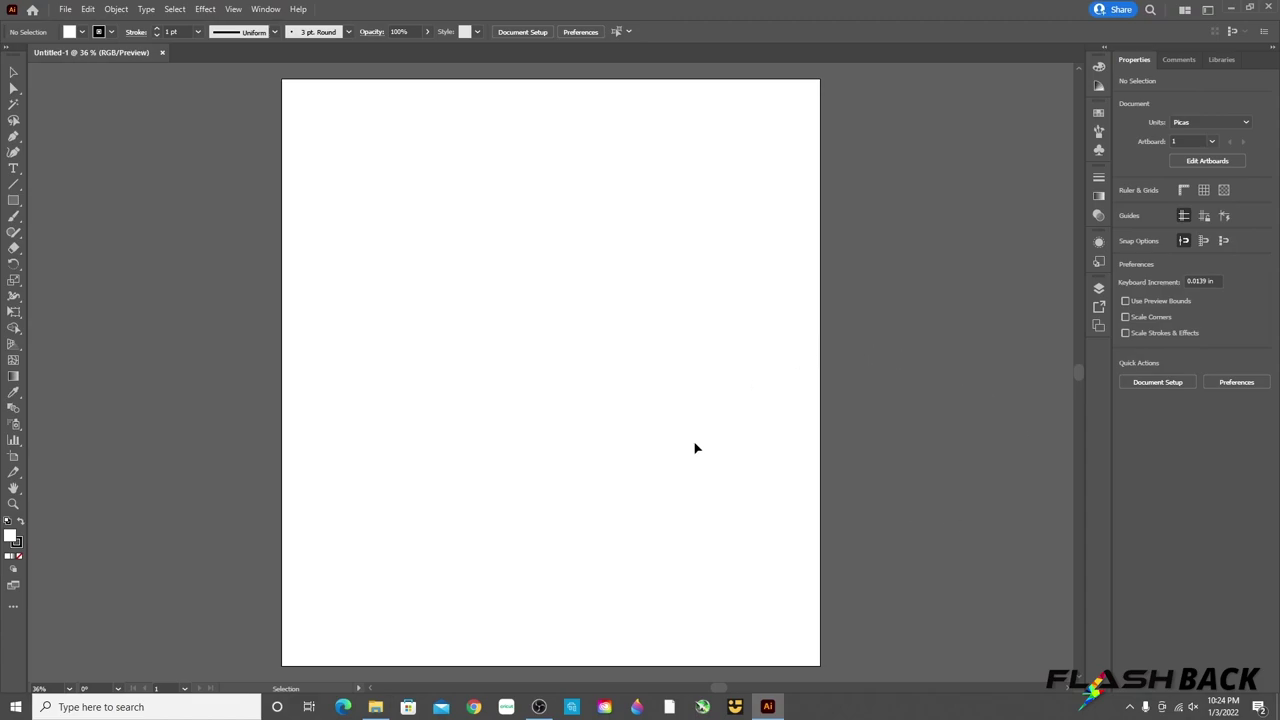
# Turn on View > Rulers and set the ruler units to inches after briefly trying pixels.
pyautogui.click(236, 10)
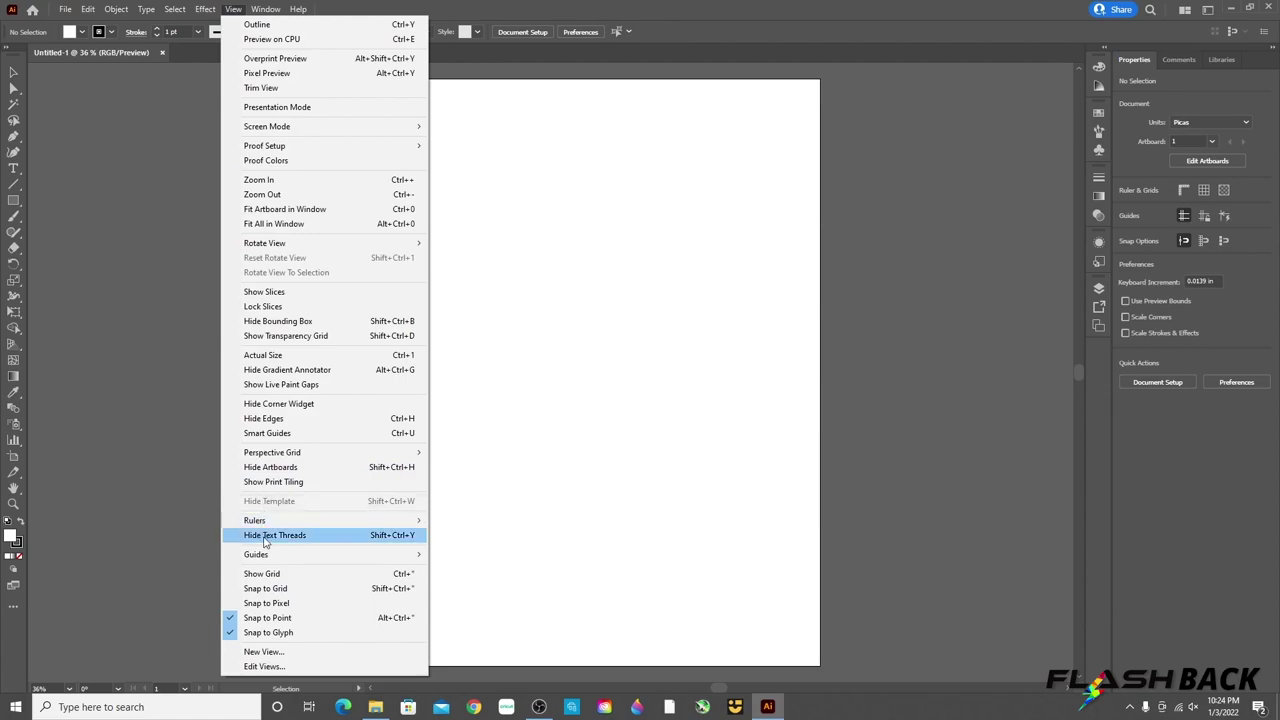
pyautogui.moveTo(266, 522)
pyautogui.click(466, 520)
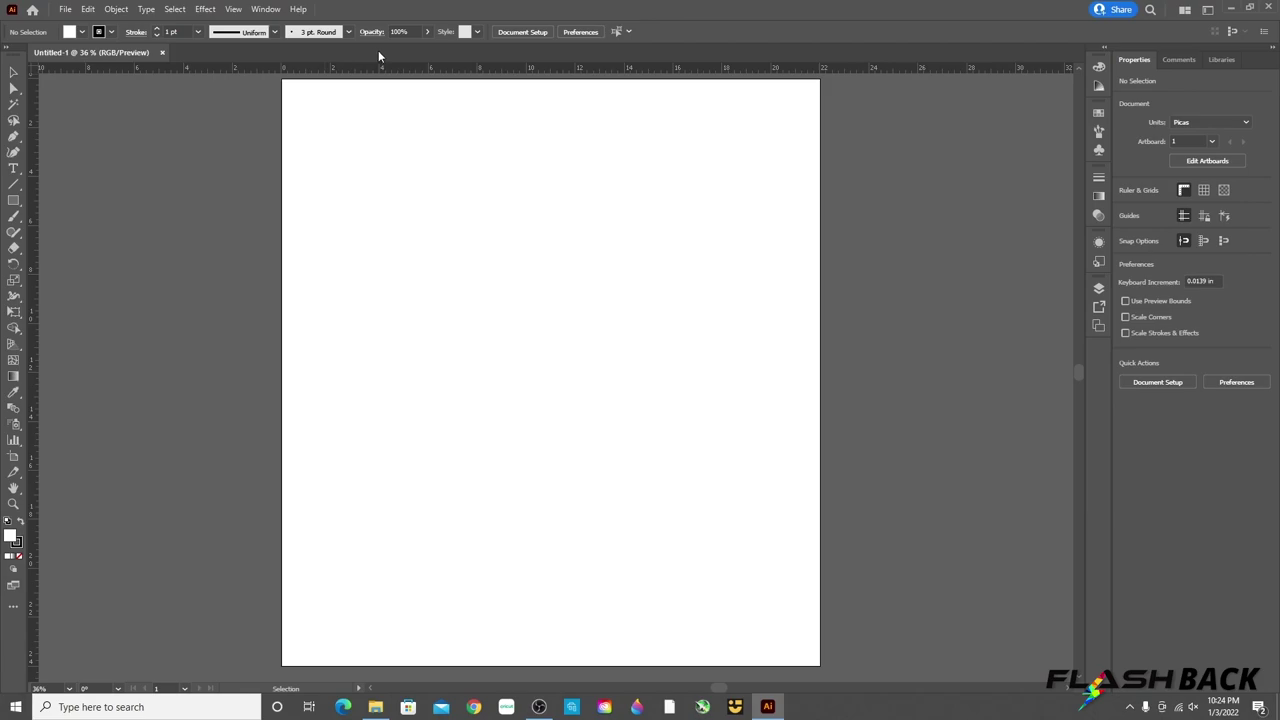
pyautogui.rightClick(745, 70)
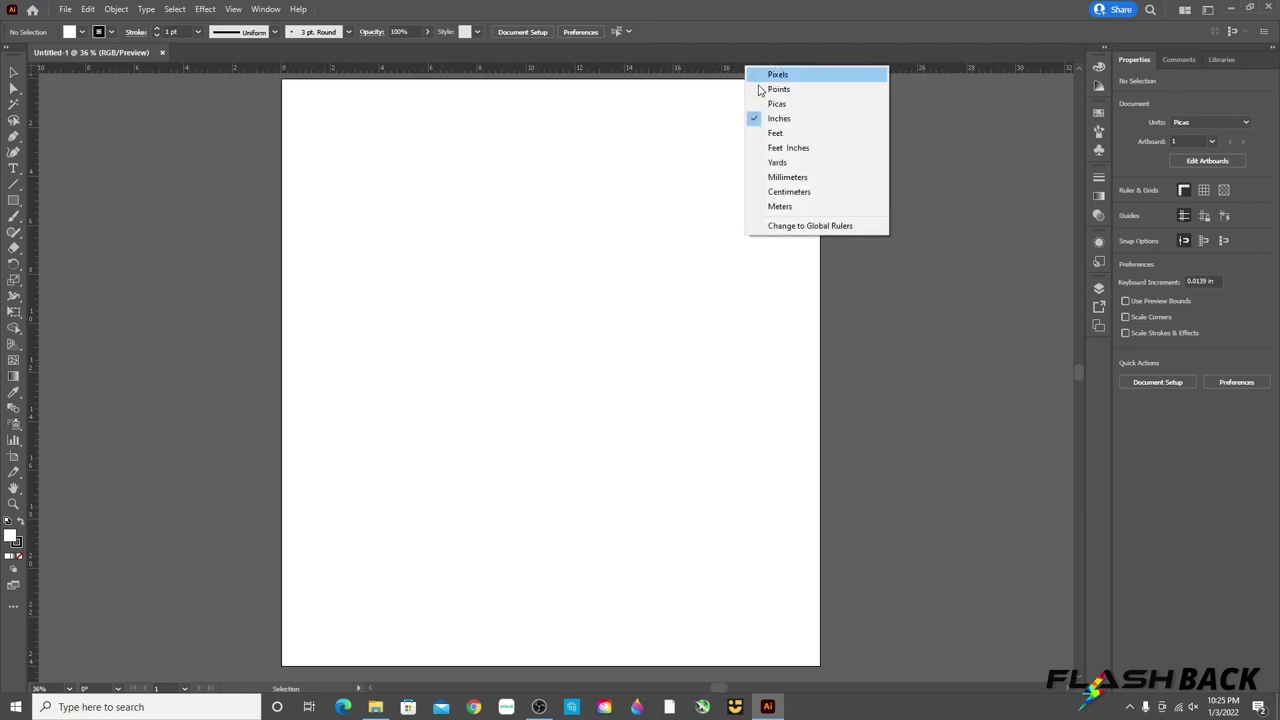
pyautogui.click(777, 75)
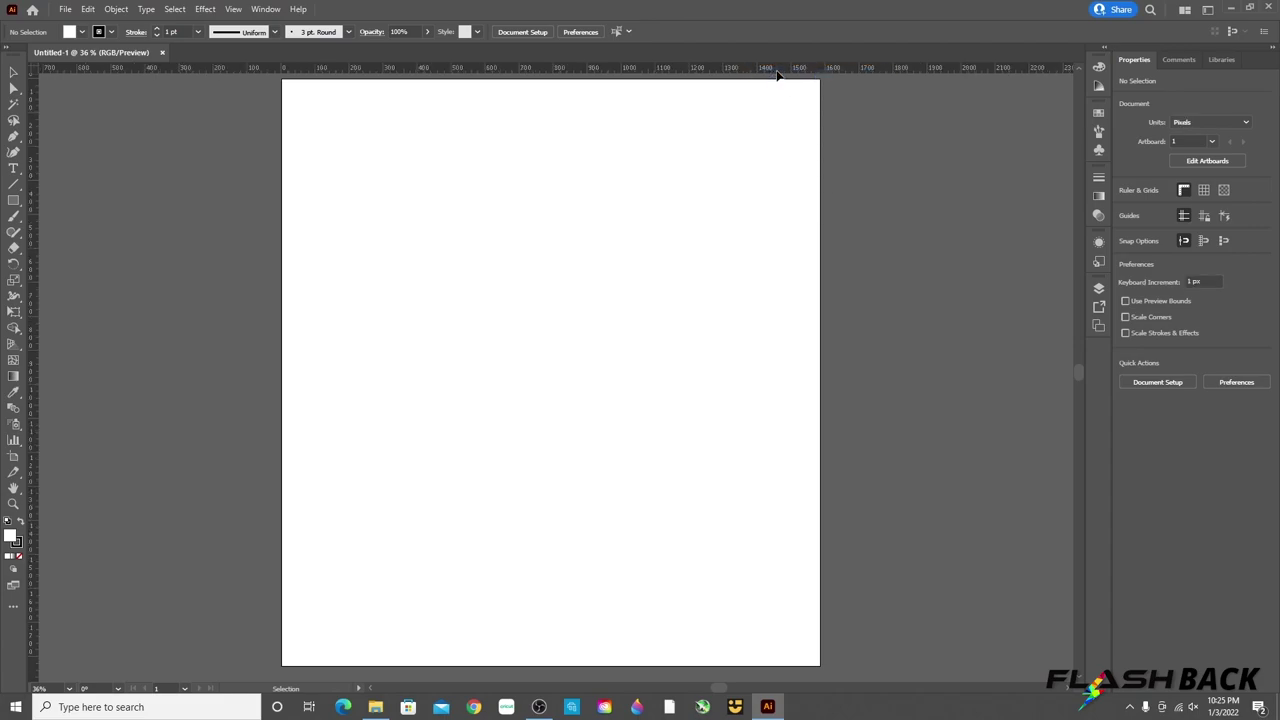
pyautogui.rightClick(777, 77)
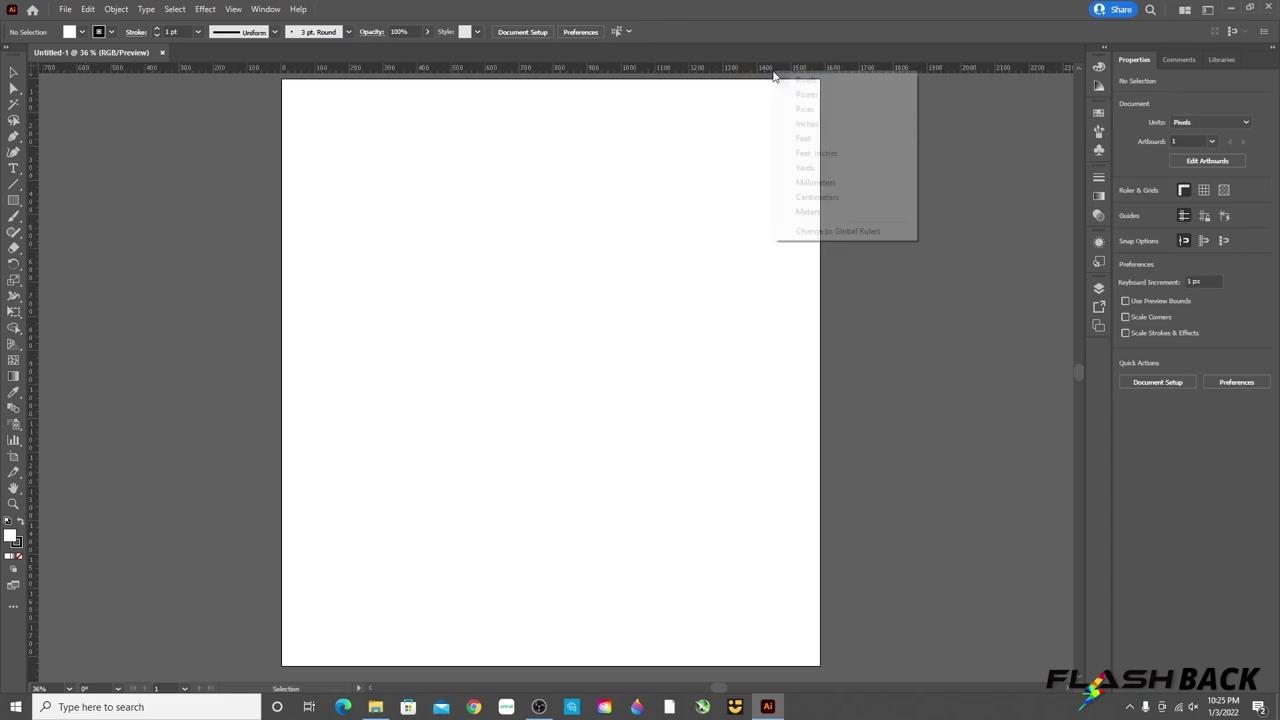
pyautogui.click(791, 124)
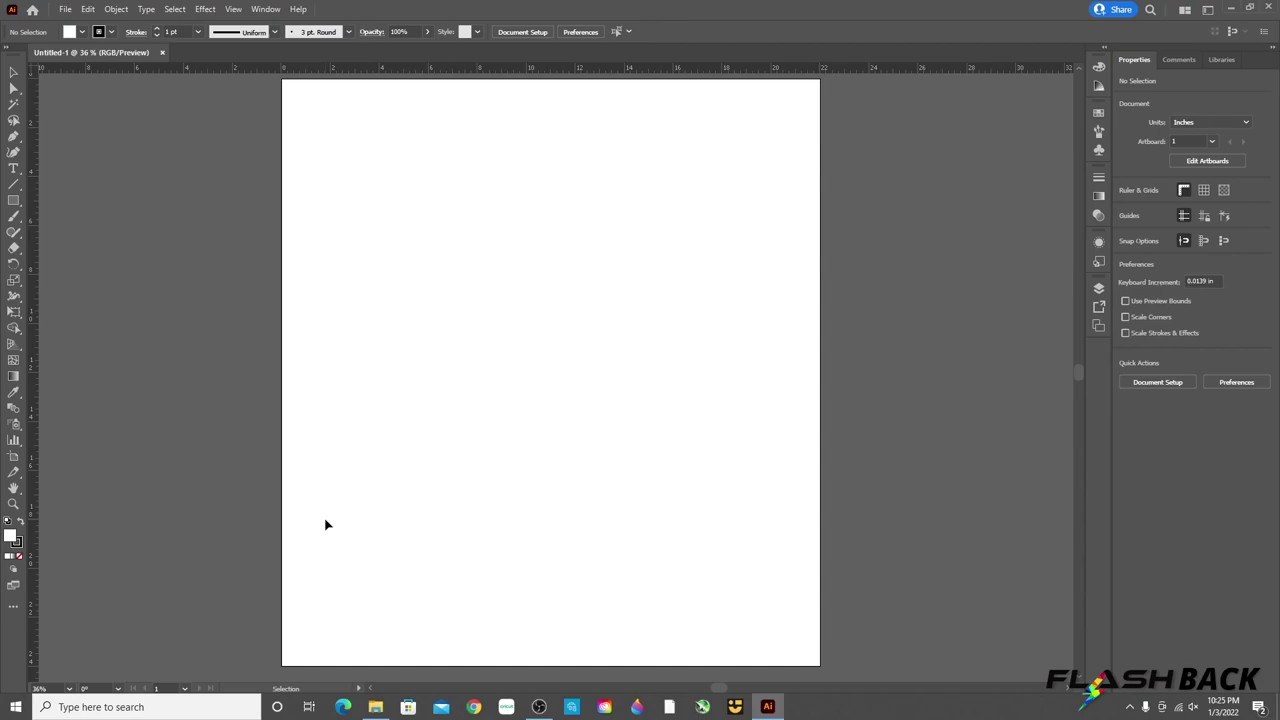
# Place the FCD GREEN (2) logo file on the artboard as a linked image.
pyautogui.click(64, 10)
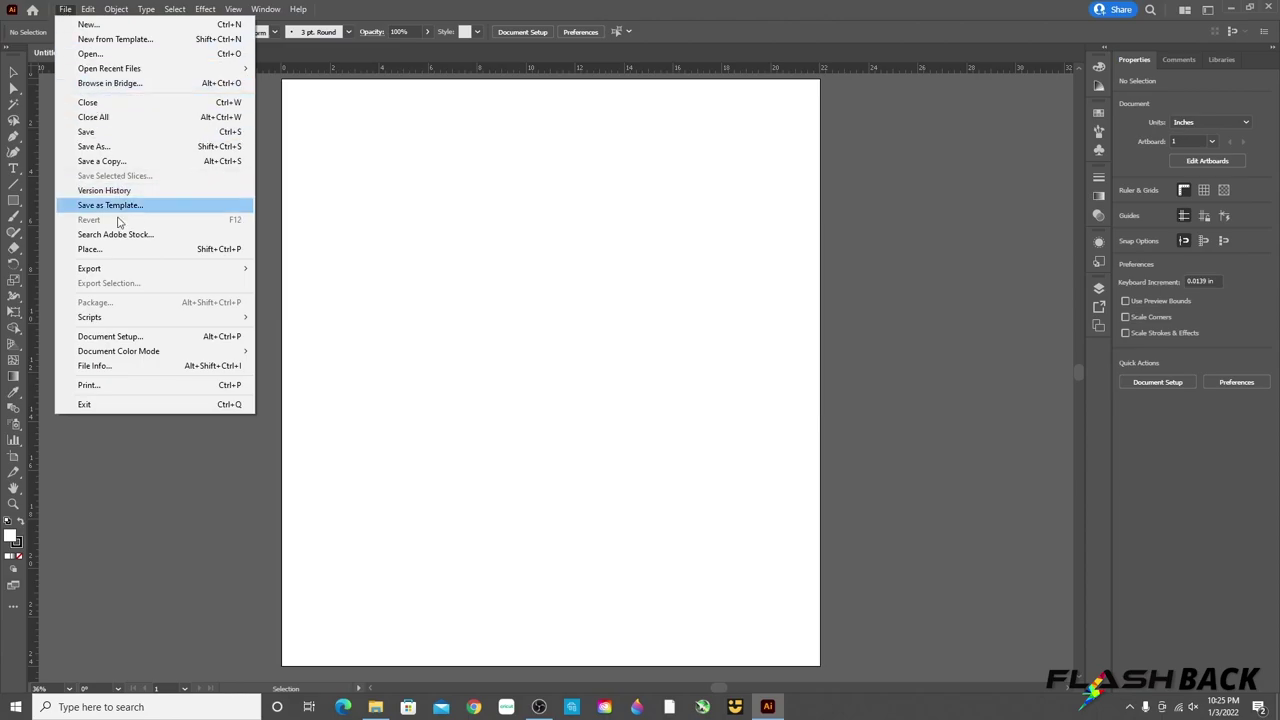
pyautogui.click(92, 250)
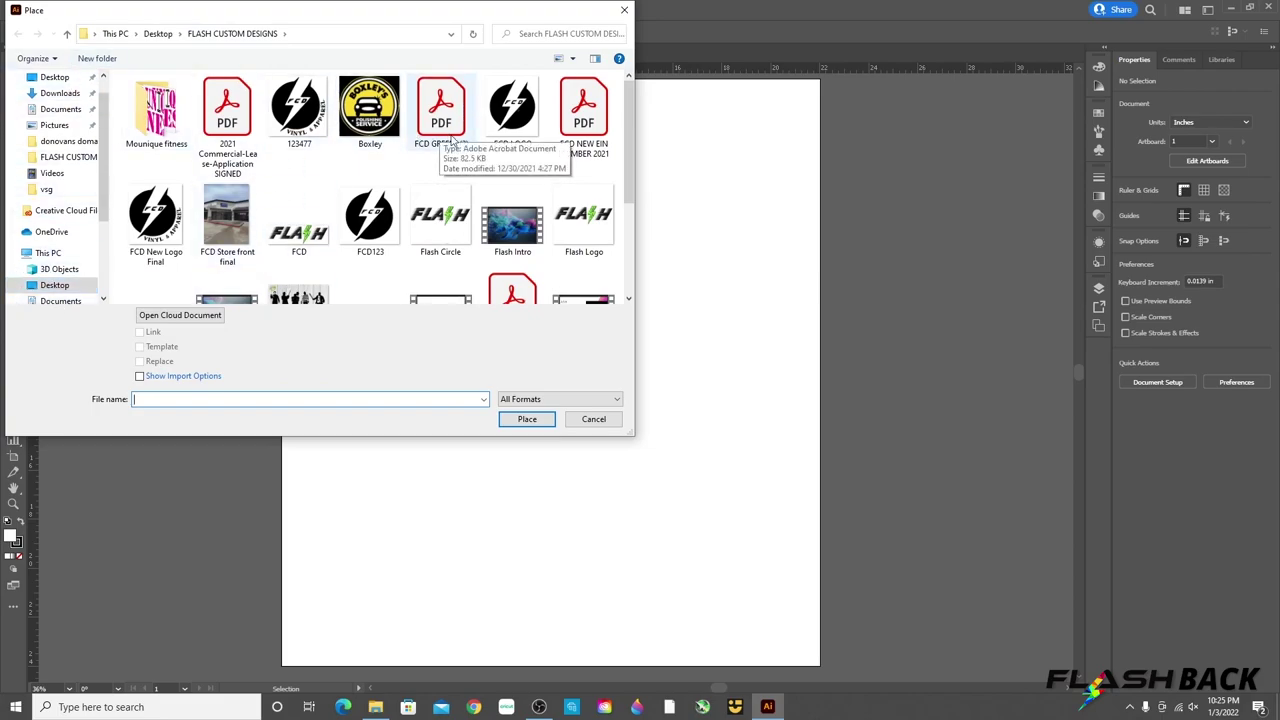
pyautogui.click(420, 148)
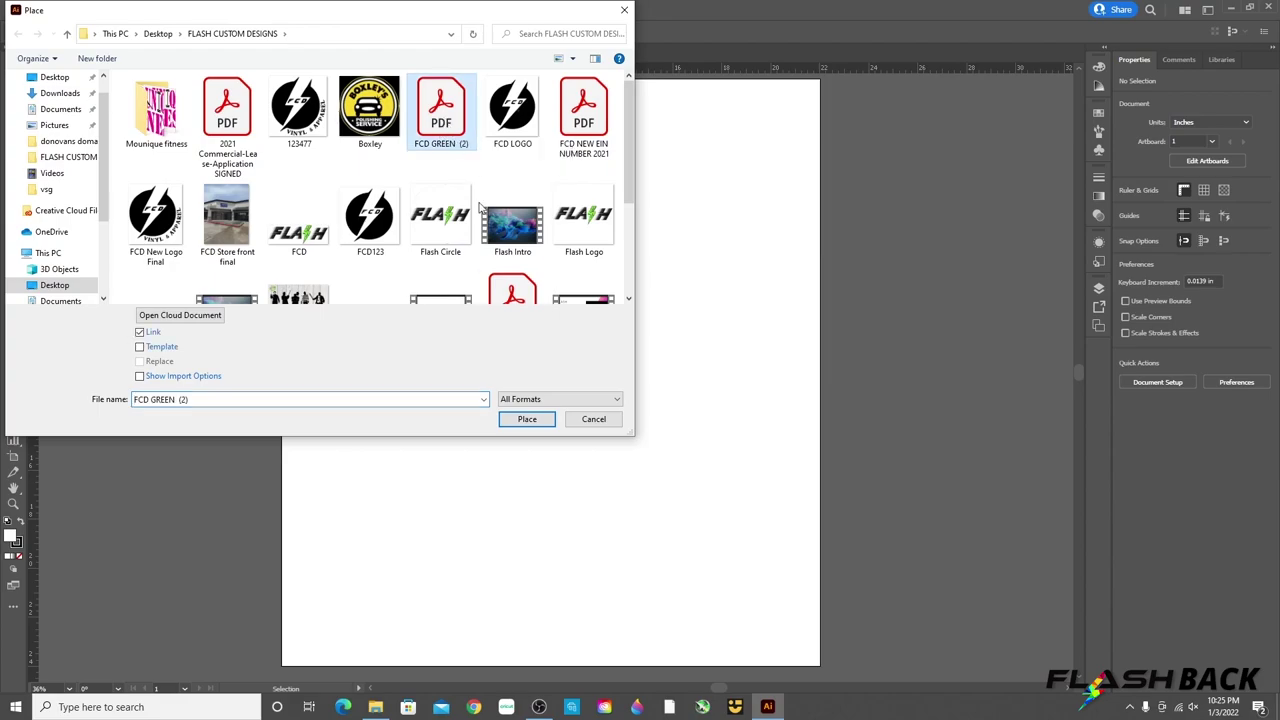
pyautogui.click(527, 419)
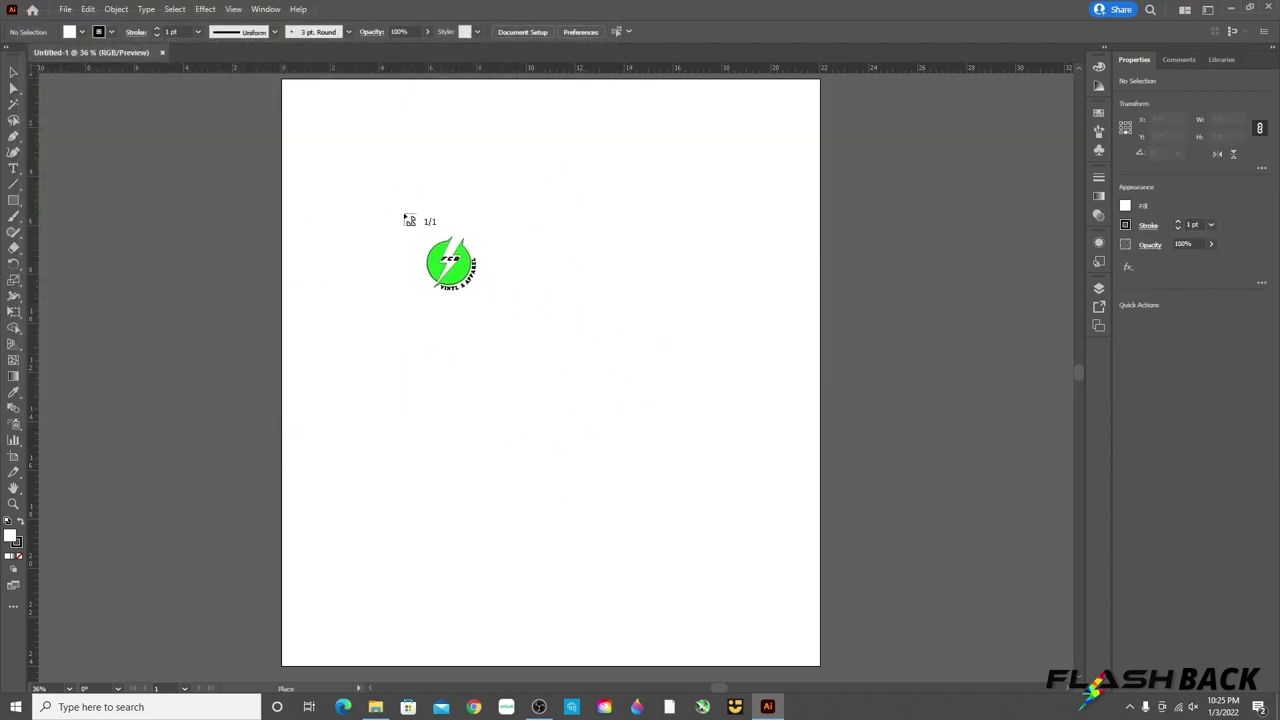
pyautogui.click(412, 177)
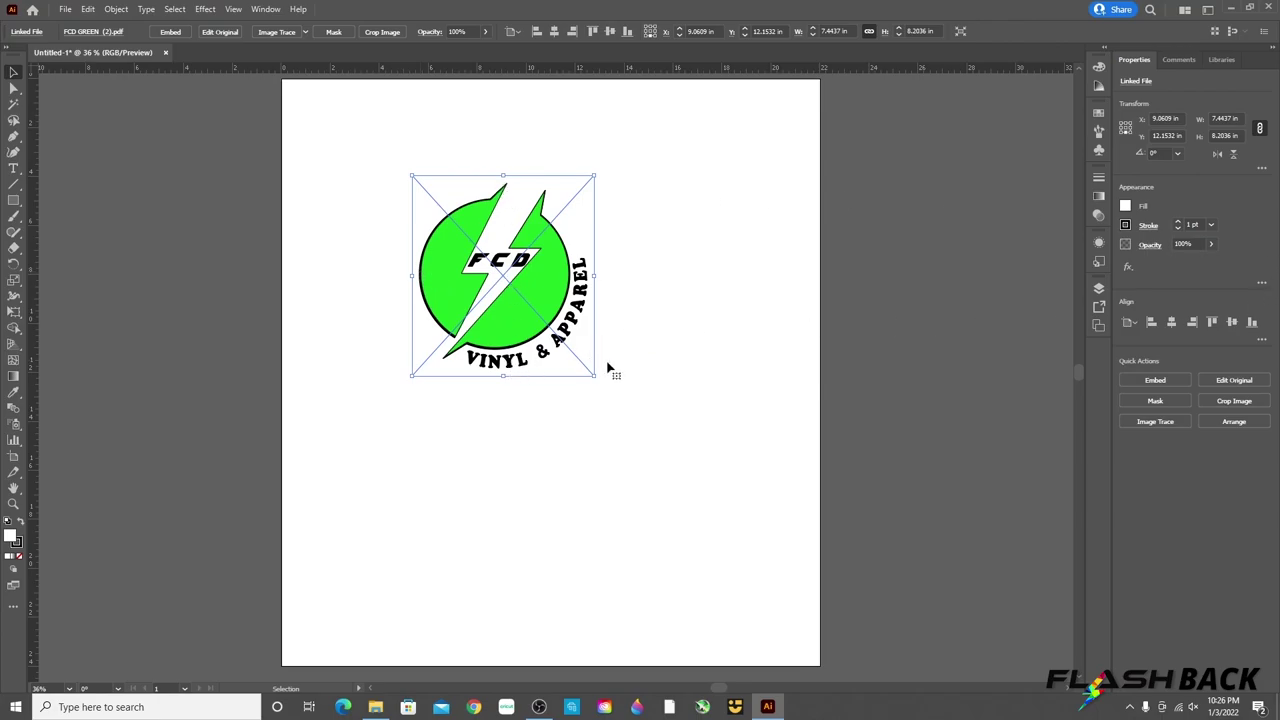
# Crop the FCD logo in tightly on all four sides, embedding it.
pyautogui.click(1234, 401)
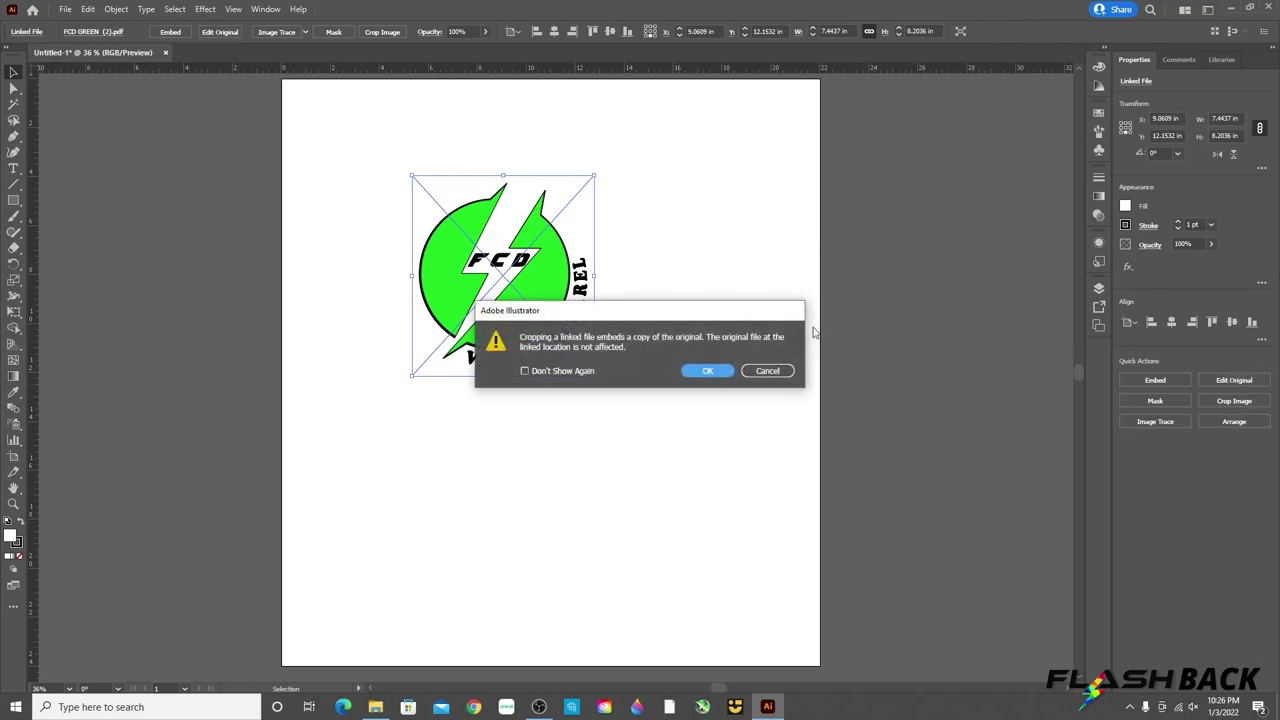
pyautogui.click(712, 372)
pyautogui.moveTo(502, 372); pyautogui.dragTo(497, 366)
pyautogui.moveTo(412, 272); pyautogui.dragTo(417, 272)
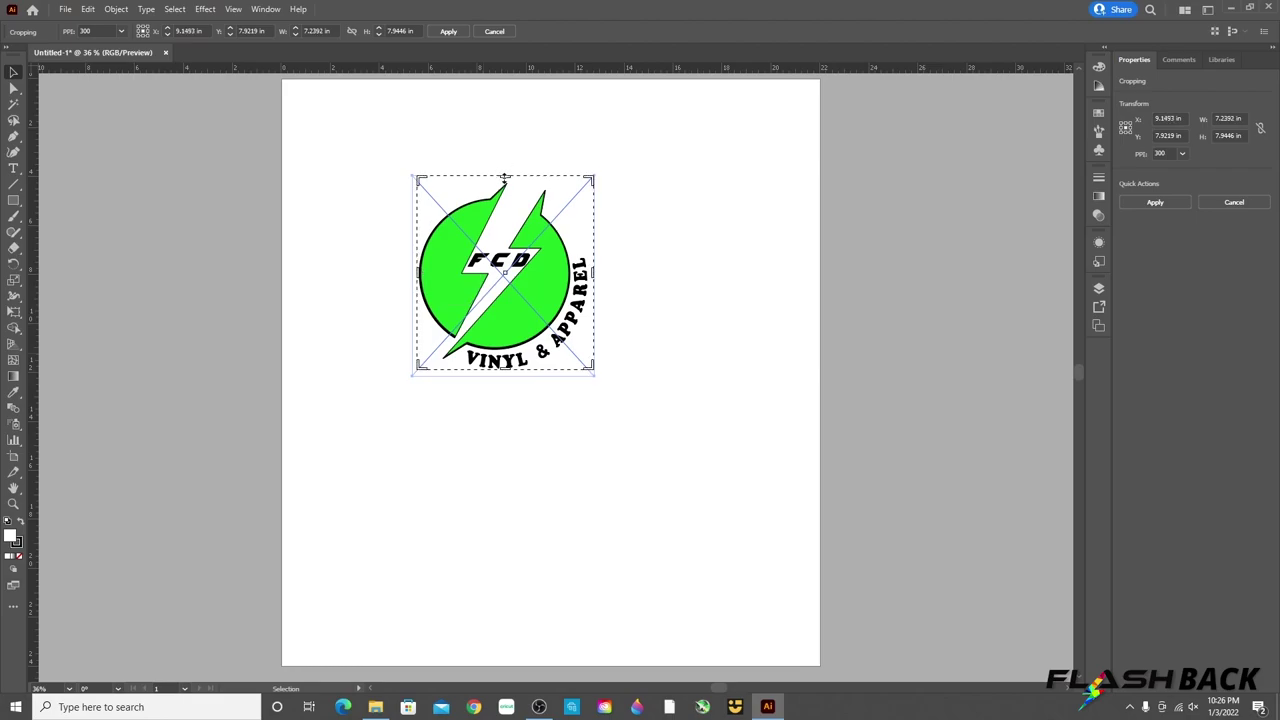
pyautogui.moveTo(505, 178); pyautogui.dragTo(508, 182)
pyautogui.moveTo(592, 275); pyautogui.dragTo(589, 276)
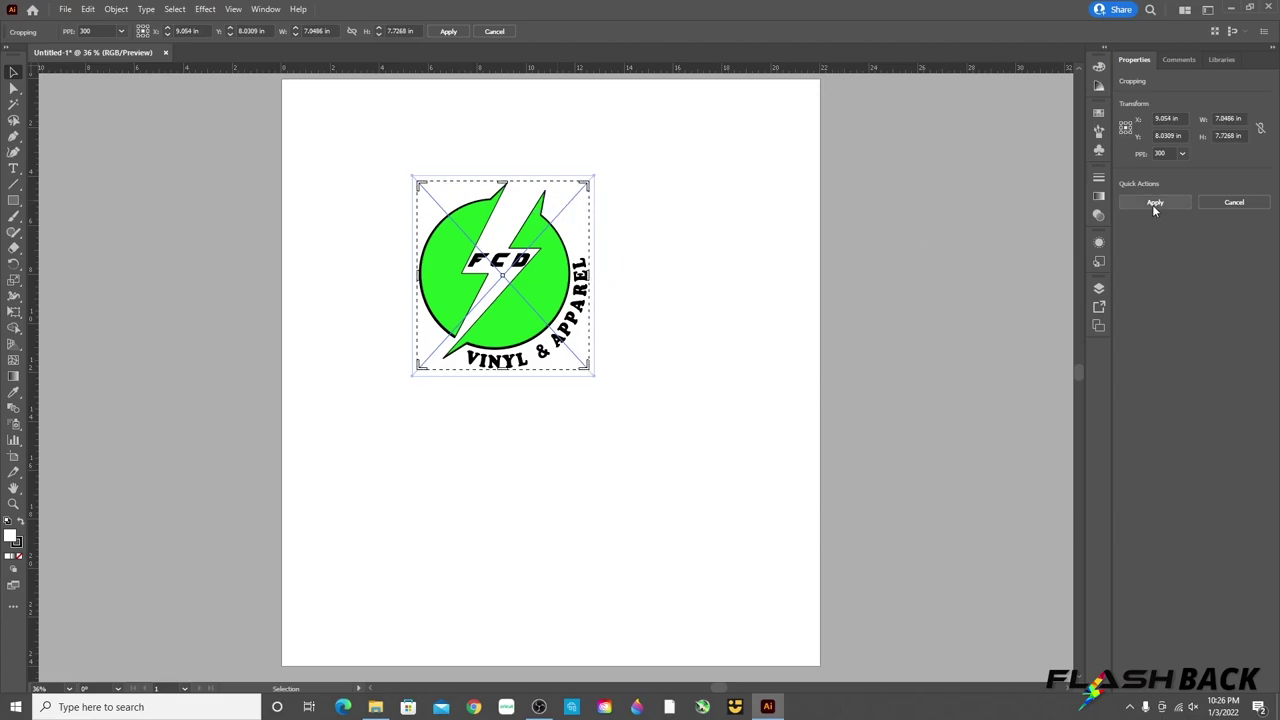
pyautogui.click(1154, 204)
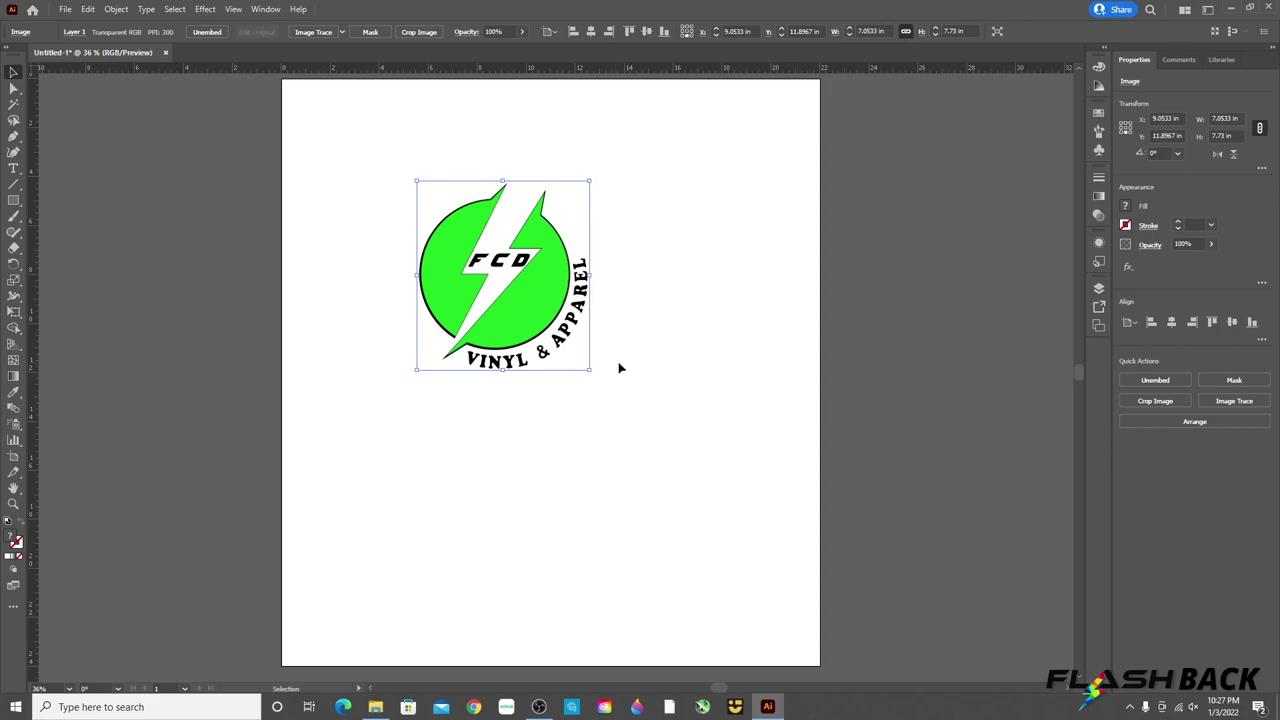
# Lock proportions and scale the logo to 11 in wide, about 12.06 in tall.
pyautogui.hotkey('ctrl', 'z')
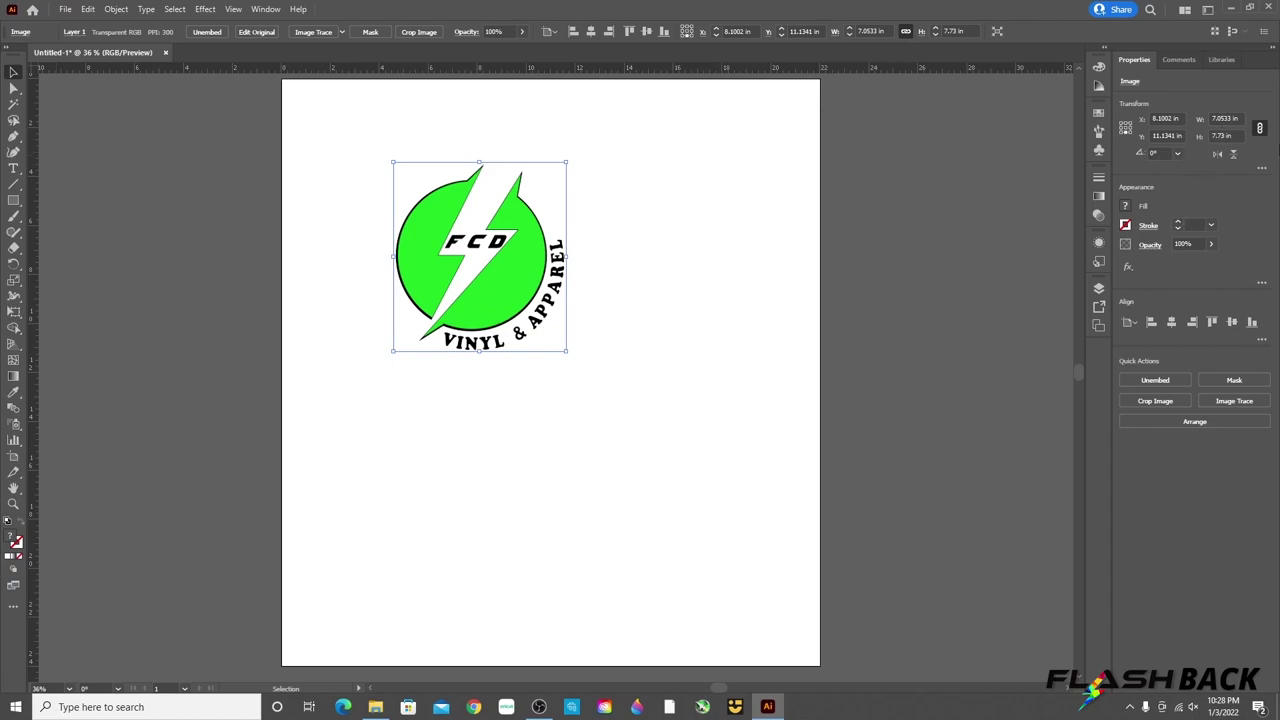
pyautogui.click(1260, 131)
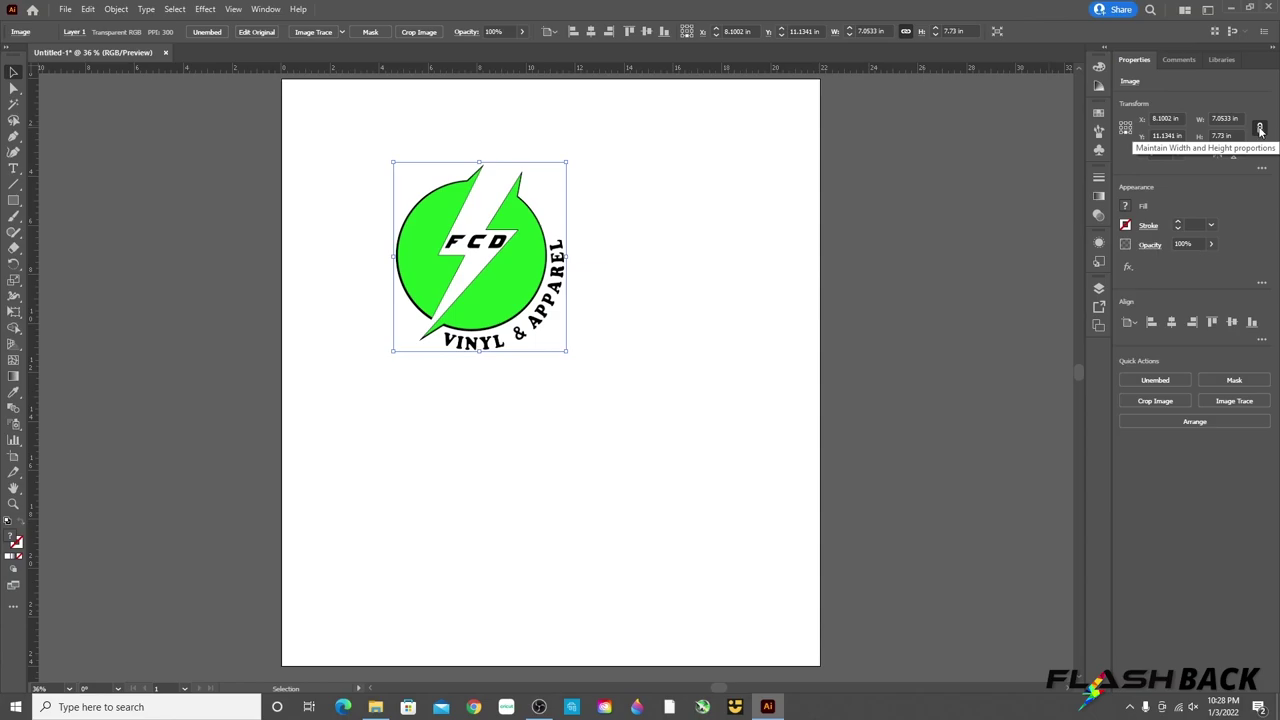
pyautogui.click(1260, 131)
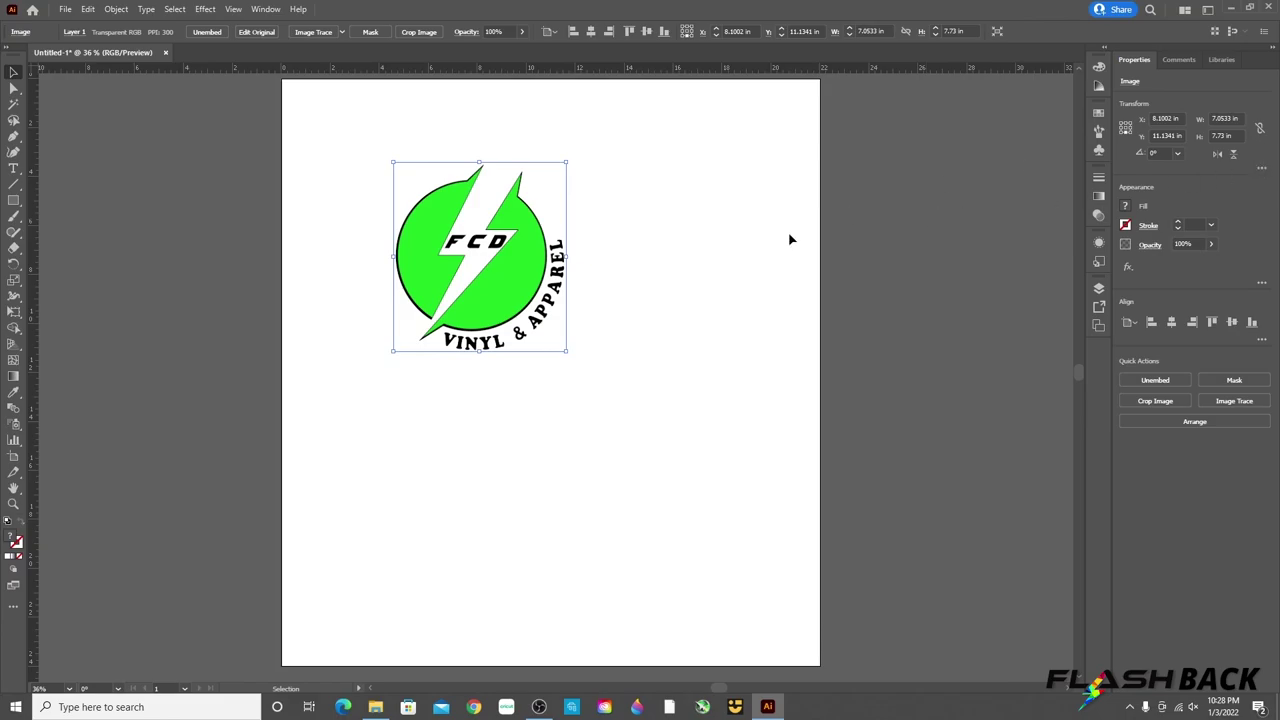
pyautogui.click(1260, 128)
pyautogui.click(1260, 130)
pyautogui.click(1238, 118)
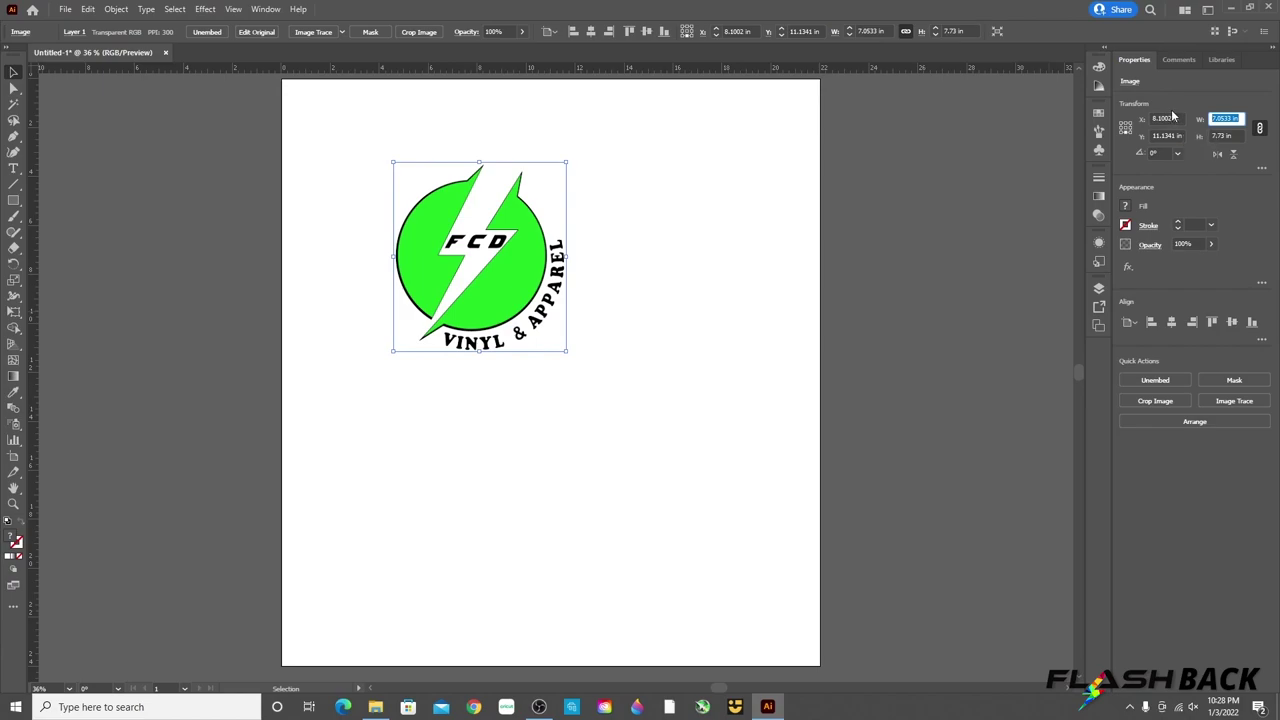
pyautogui.write('12')
pyautogui.press('Return')
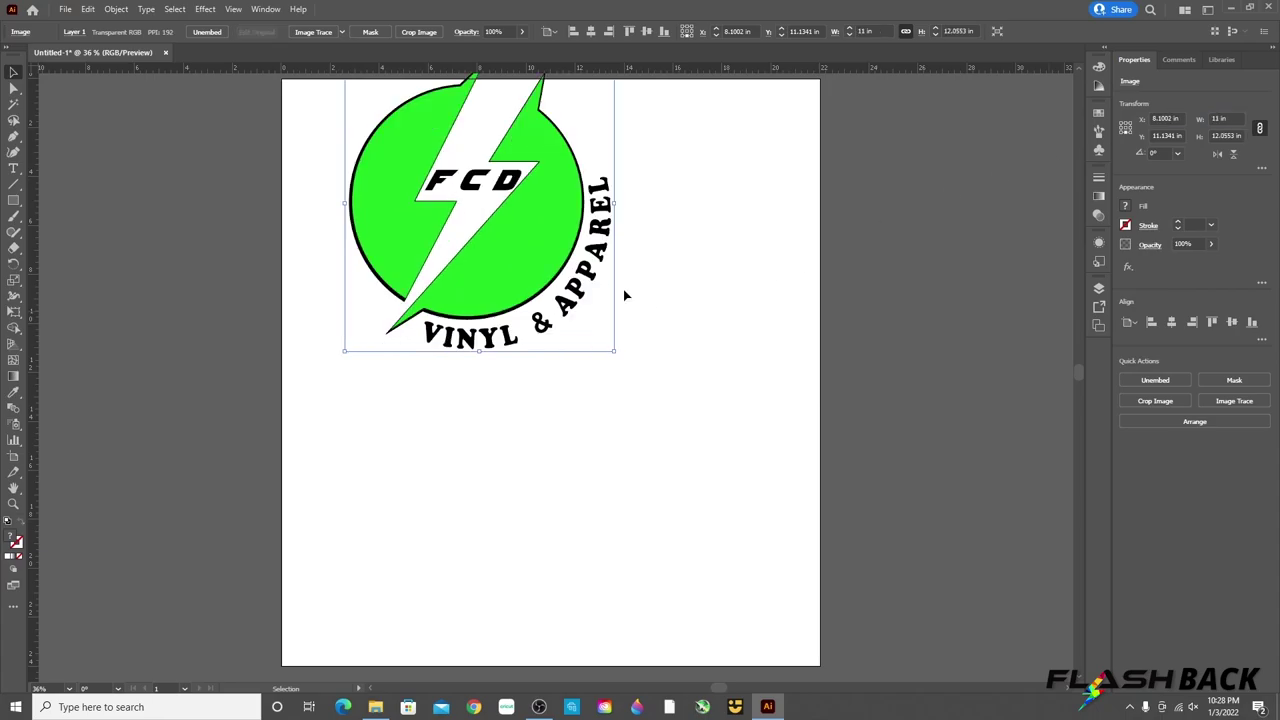
# Reposition the logo and, with proportions unlinked, set its height to 4 in.
pyautogui.moveTo(466, 147); pyautogui.dragTo(449, 185)
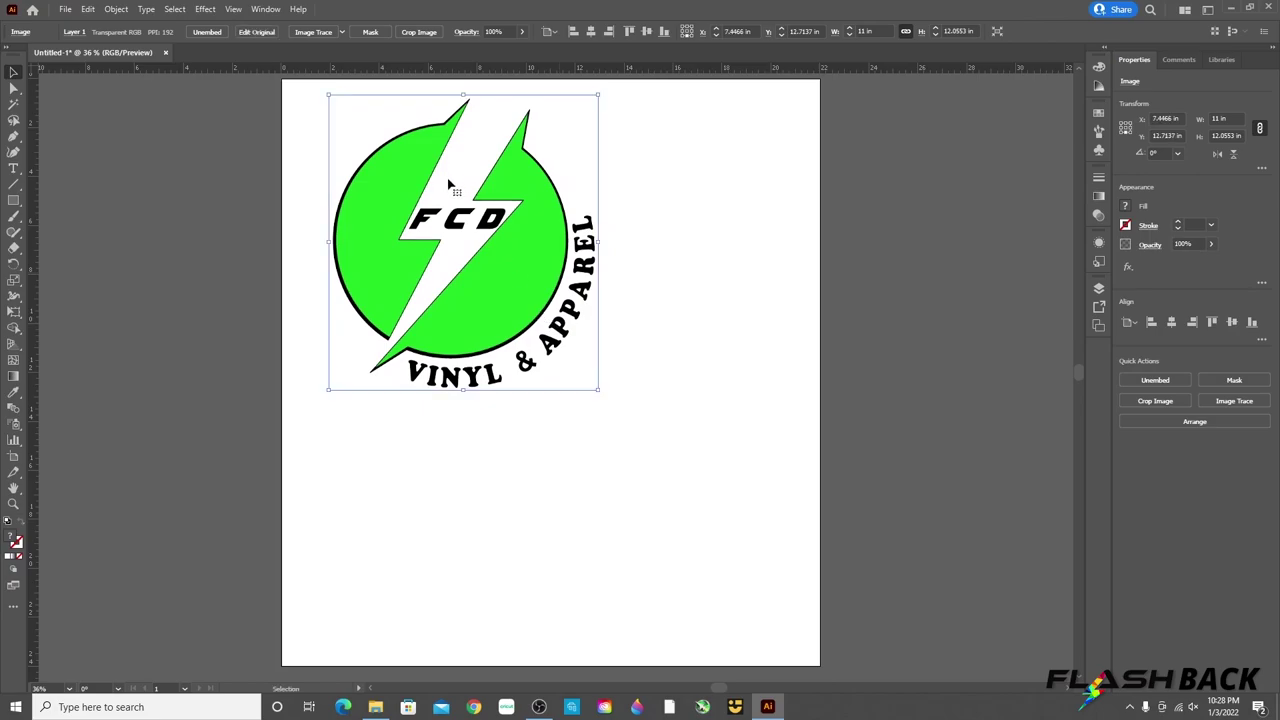
pyautogui.click(1228, 118)
pyautogui.moveTo(477, 316); pyautogui.dragTo(443, 303)
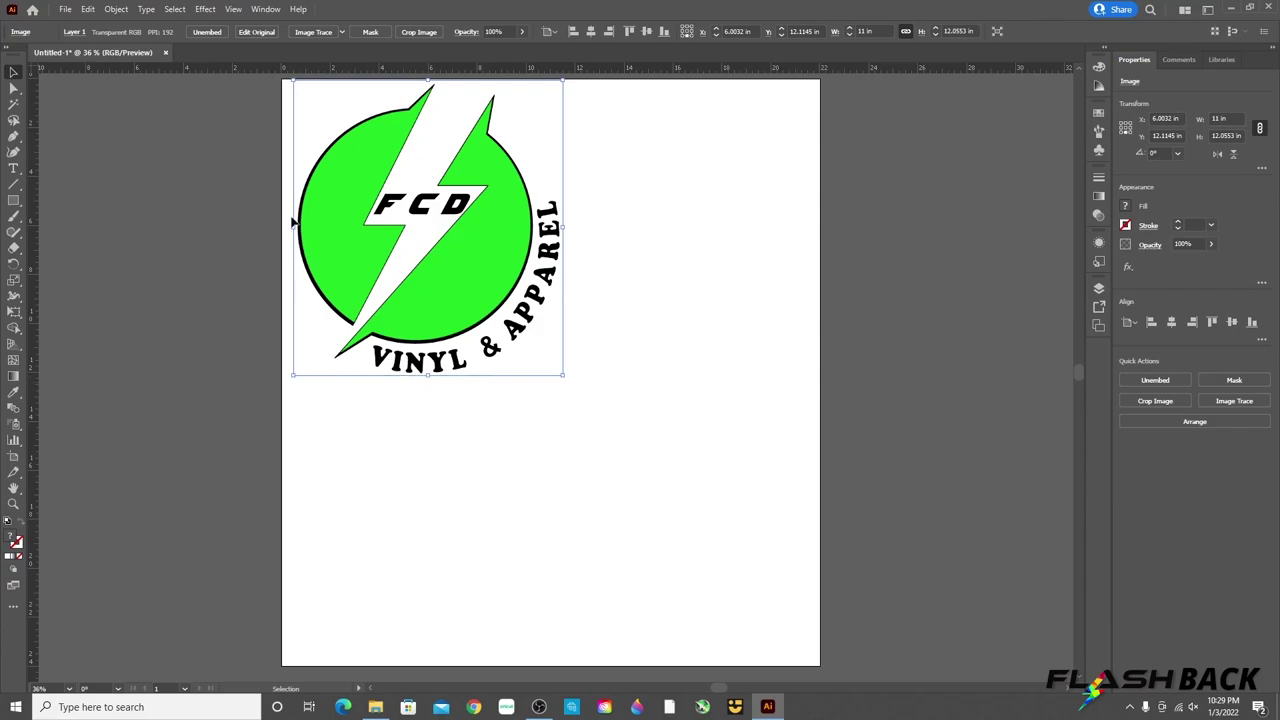
pyautogui.moveTo(477, 178); pyautogui.dragTo(479, 183)
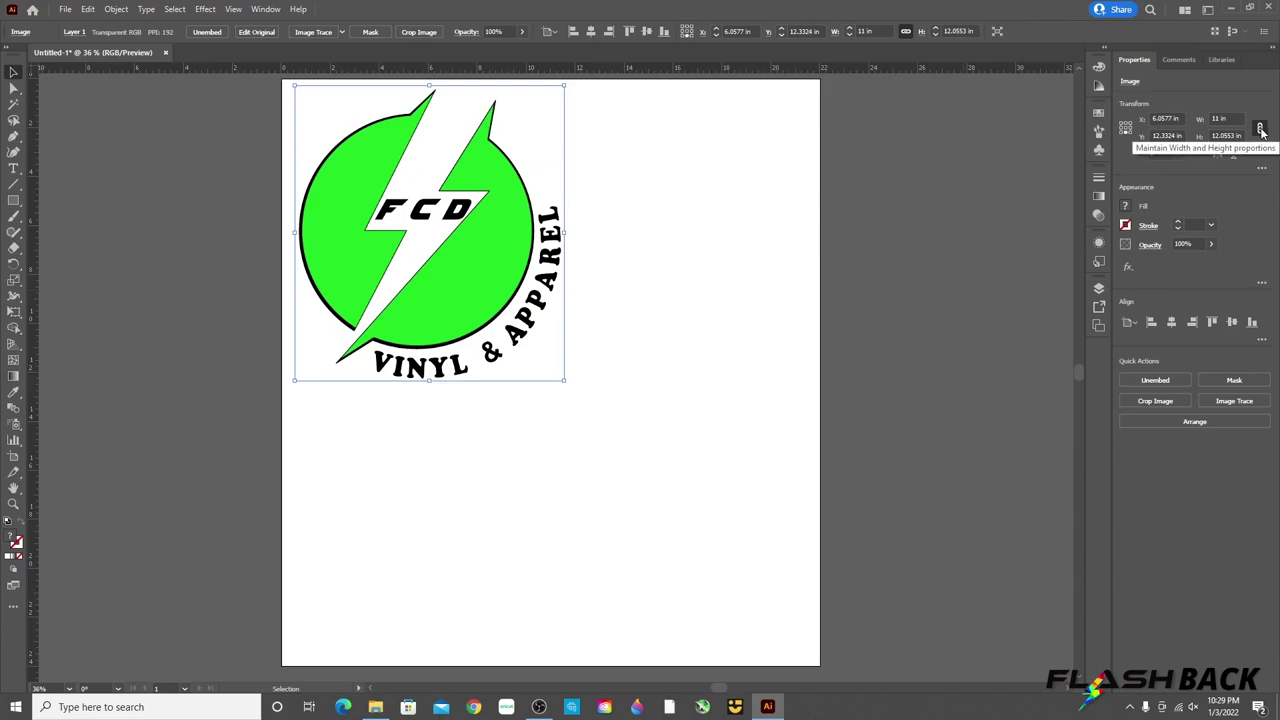
pyautogui.moveTo(443, 241); pyautogui.dragTo(446, 248)
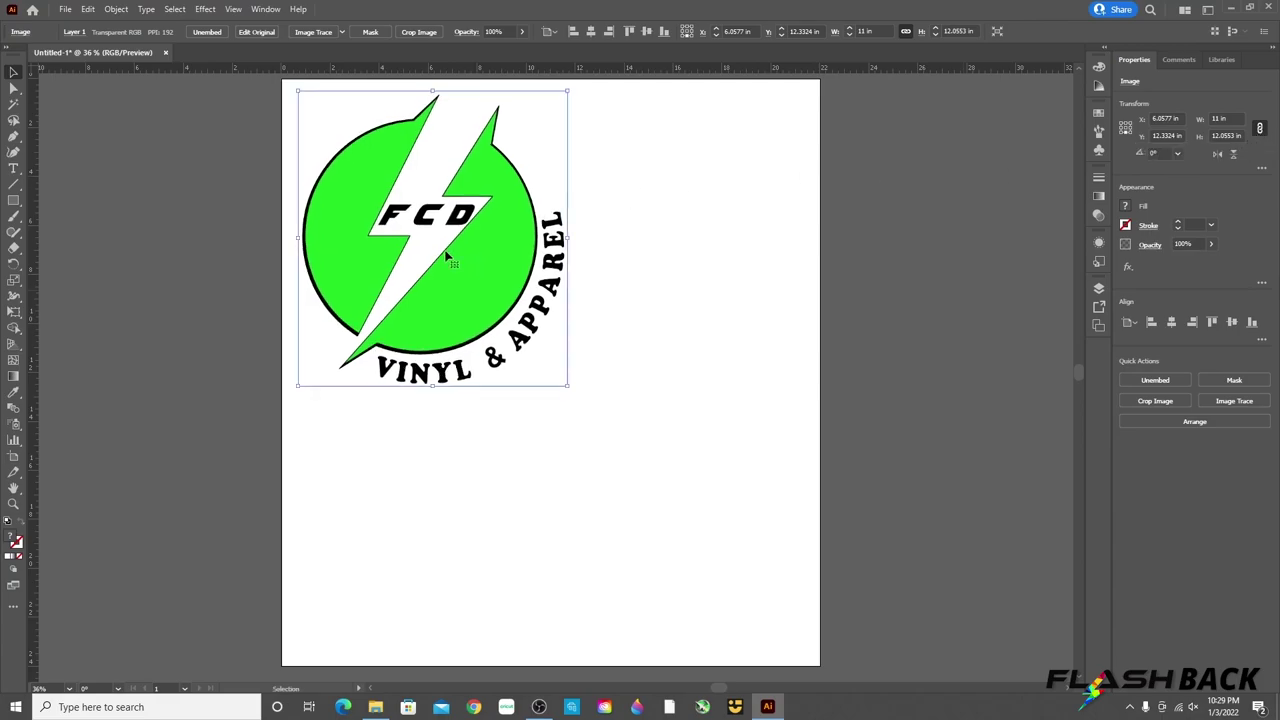
pyautogui.click(1259, 128)
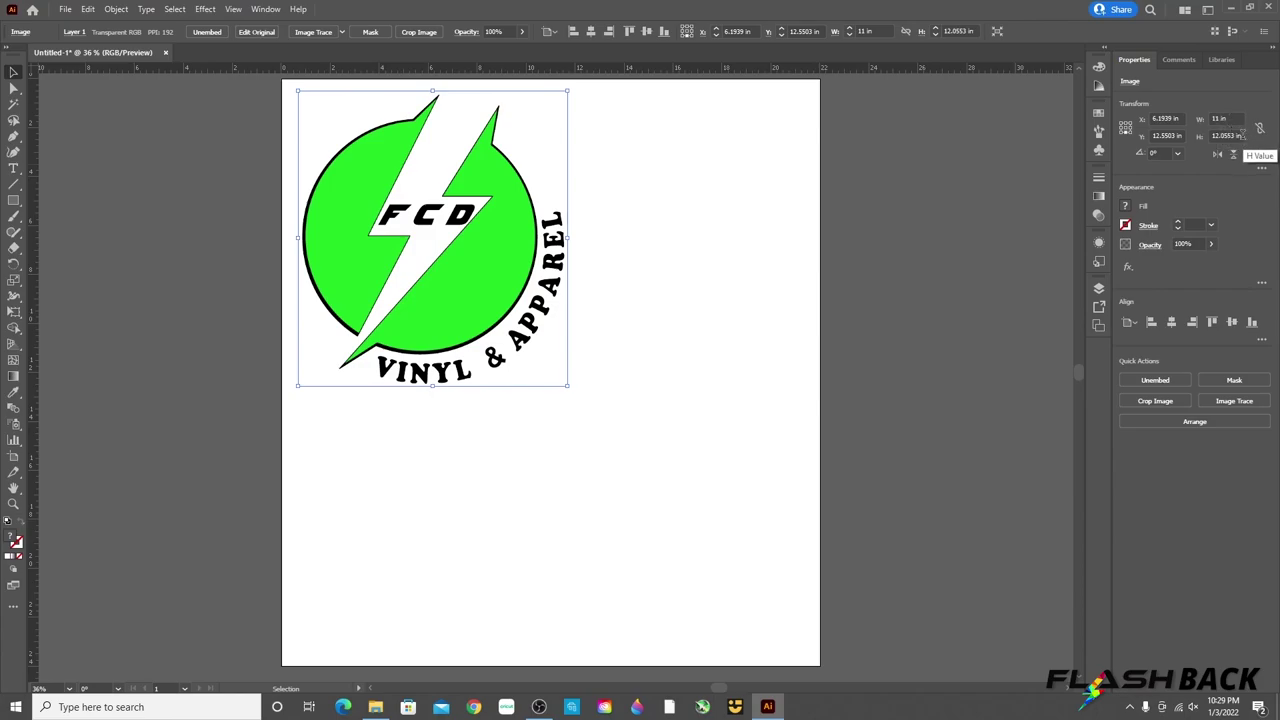
pyautogui.click(1219, 121)
pyautogui.click(1225, 136)
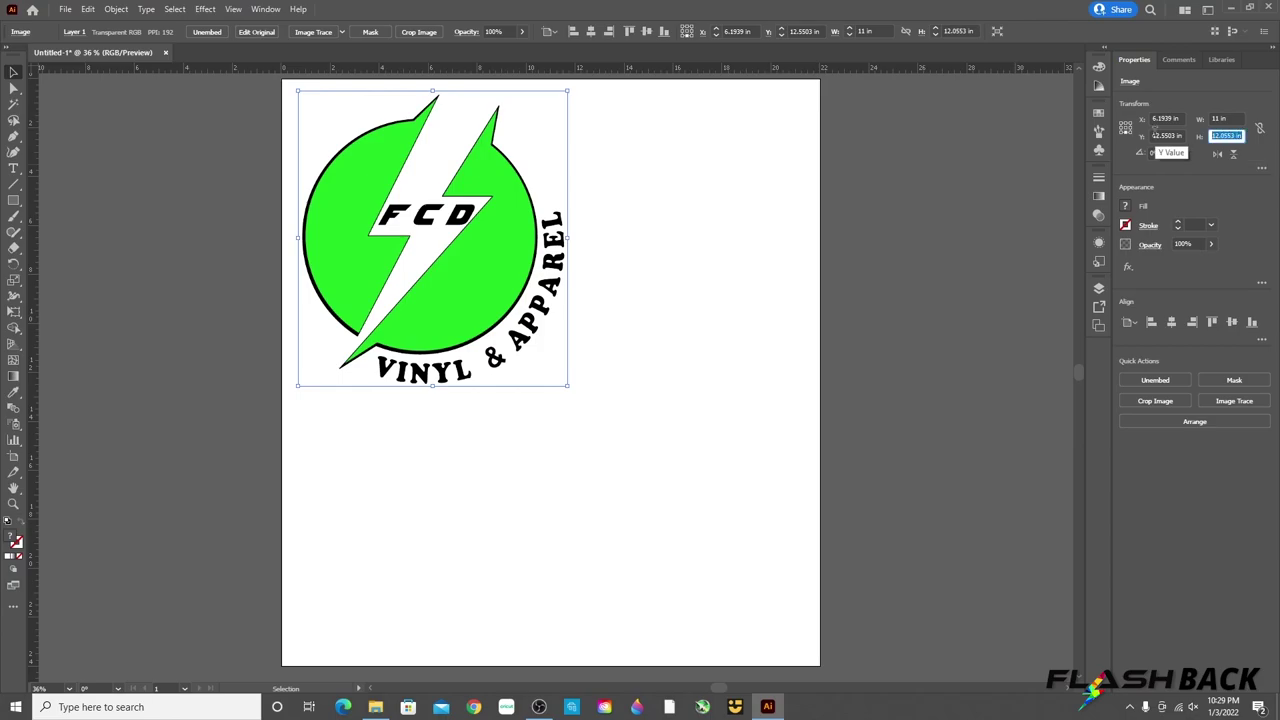
pyautogui.write('4')
pyautogui.press('Return')
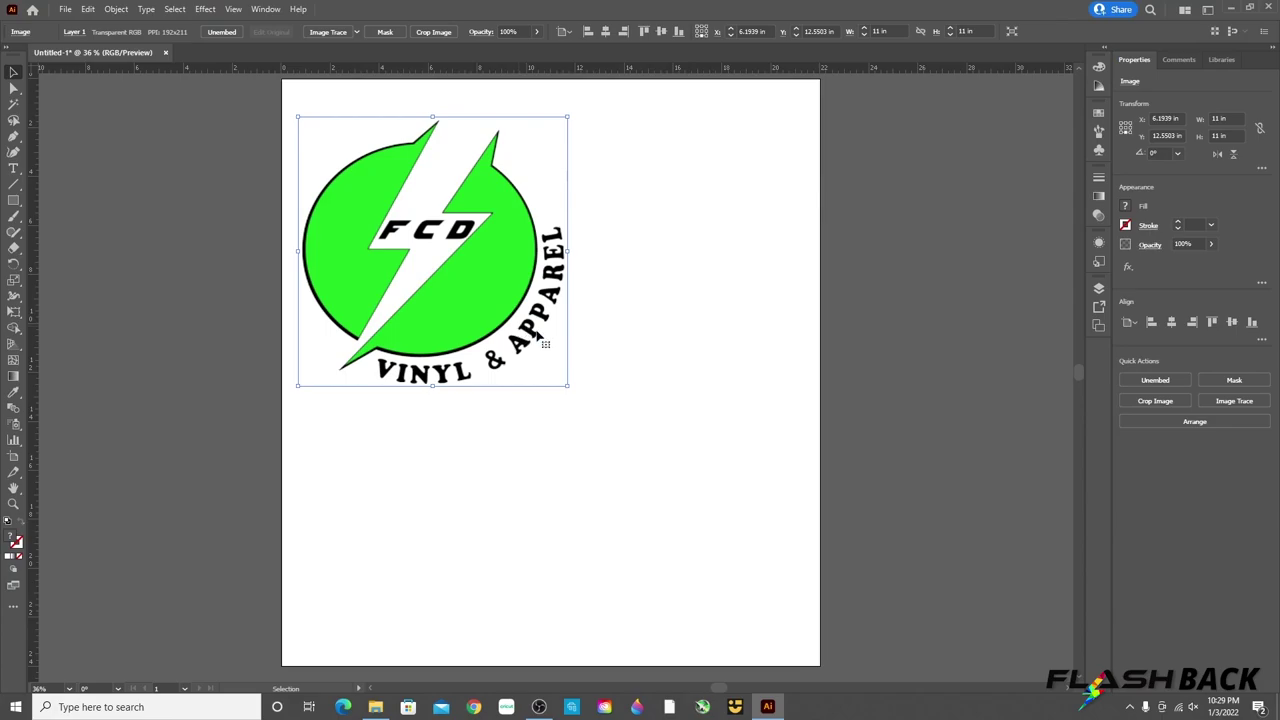
# Set the logo to 10 in wide by 4 in tall and move it up.
pyautogui.moveTo(568, 385); pyautogui.dragTo(484, 268)
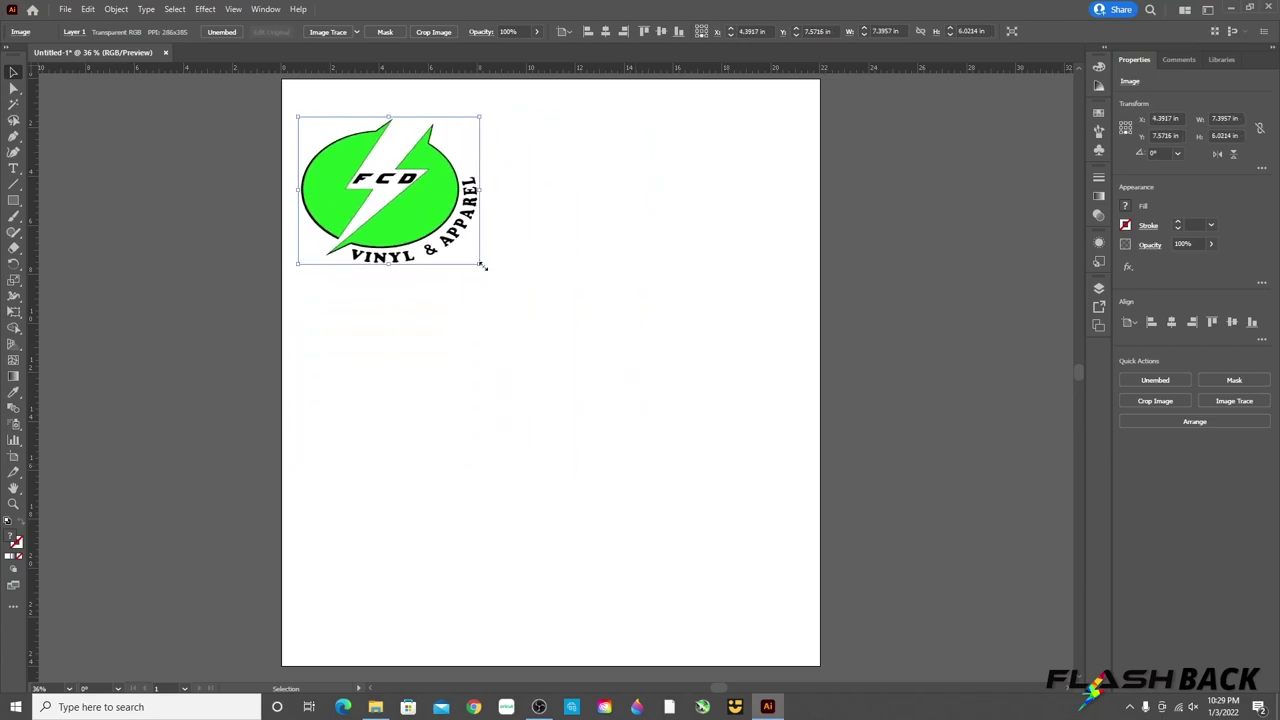
pyautogui.click(1241, 117)
pyautogui.write('10')
pyautogui.press('Tab')
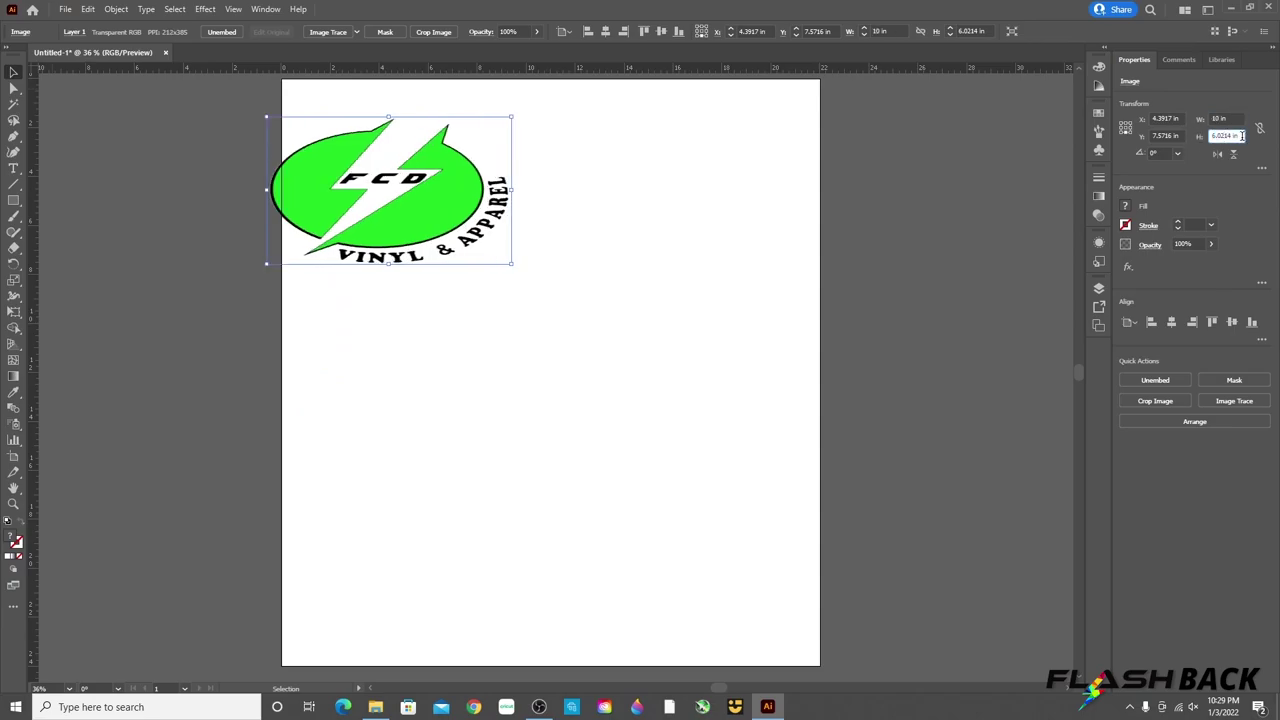
pyautogui.write('4')
pyautogui.press('Return')
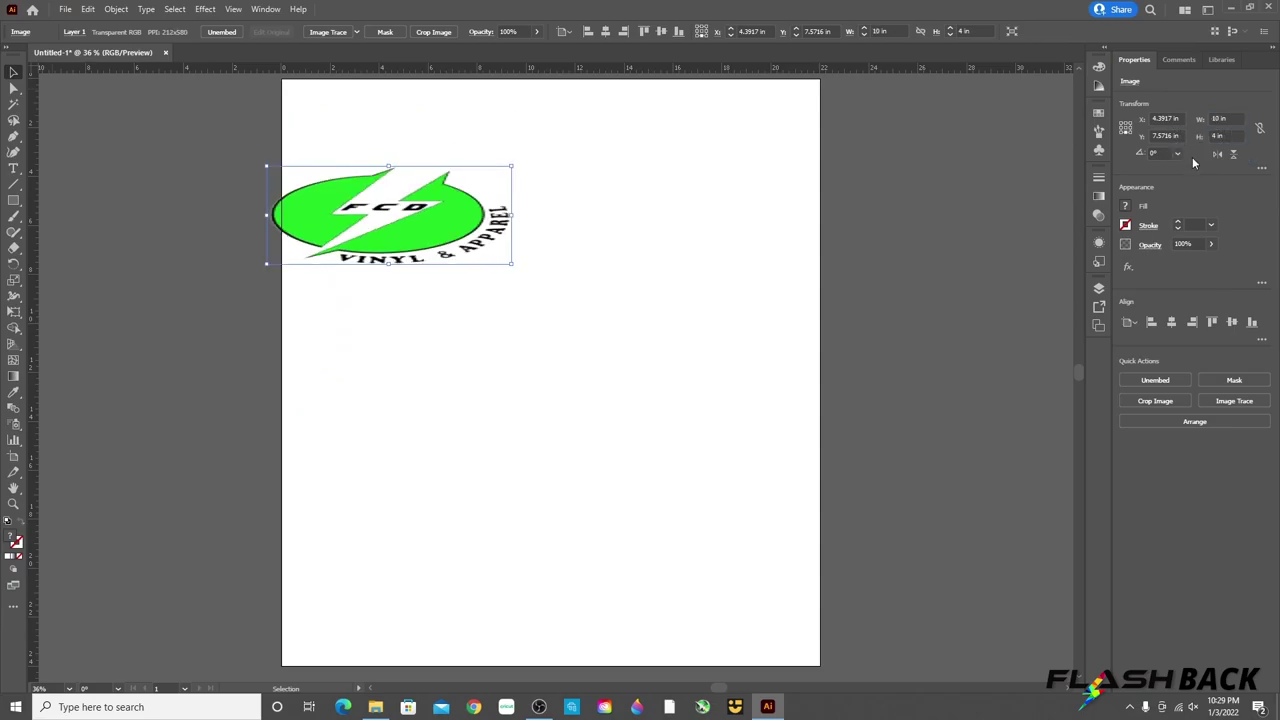
pyautogui.moveTo(420, 232); pyautogui.dragTo(497, 209)
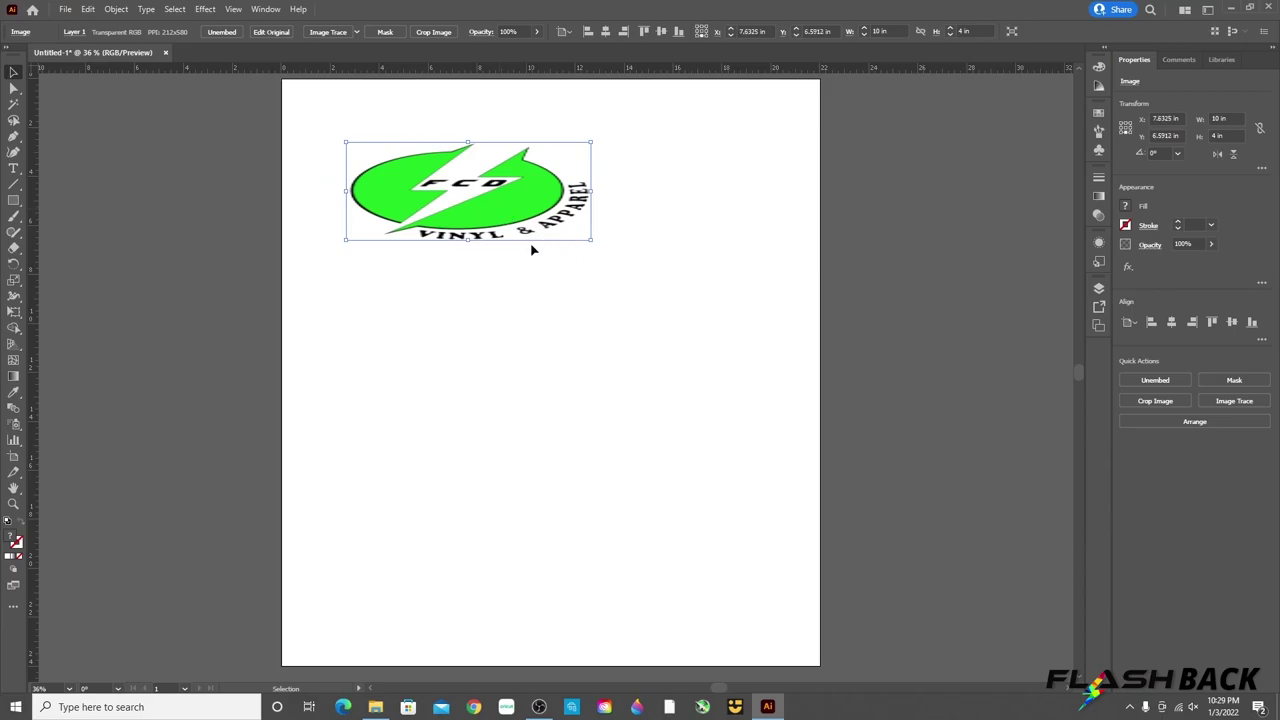
# Relock proportions and re-enter 4 in height and 10 in width, repositioning the logo.
pyautogui.click(1260, 128)
pyautogui.click(1228, 118)
pyautogui.moveTo(526, 213); pyautogui.dragTo(510, 195)
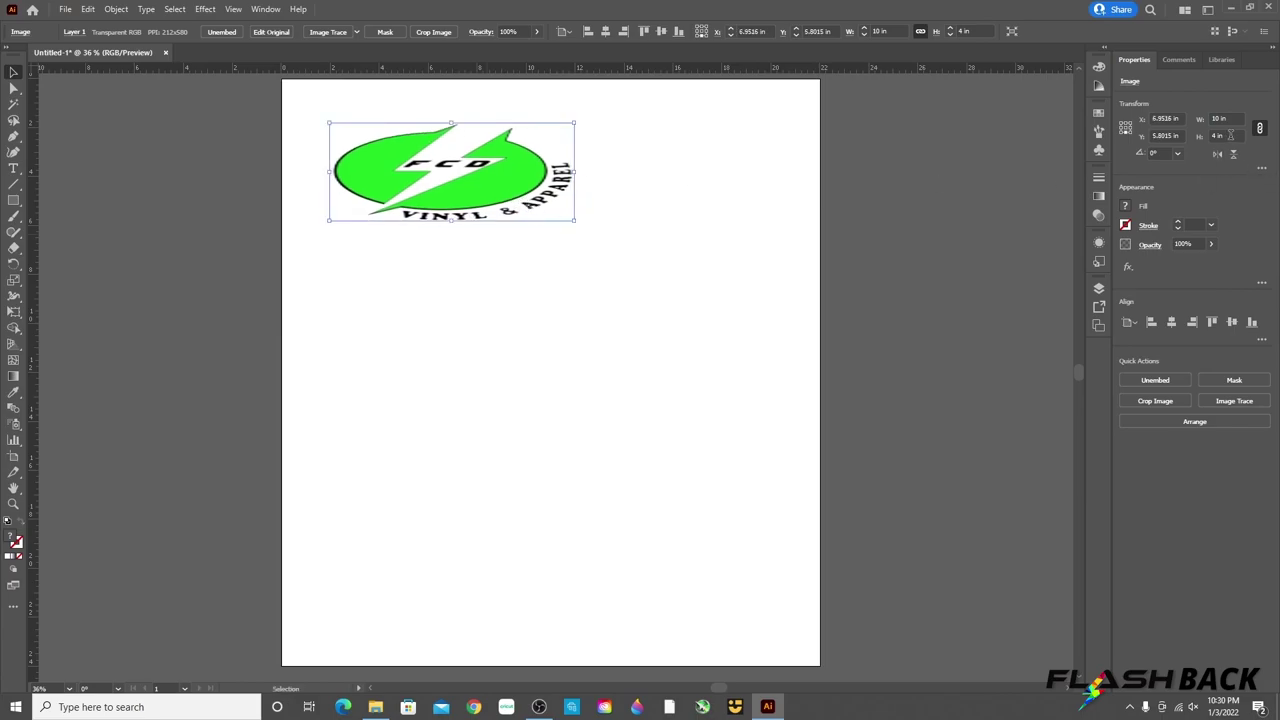
pyautogui.click(1226, 135)
pyautogui.write('4')
pyautogui.press('Return')
pyautogui.moveTo(571, 177); pyautogui.dragTo(641, 461)
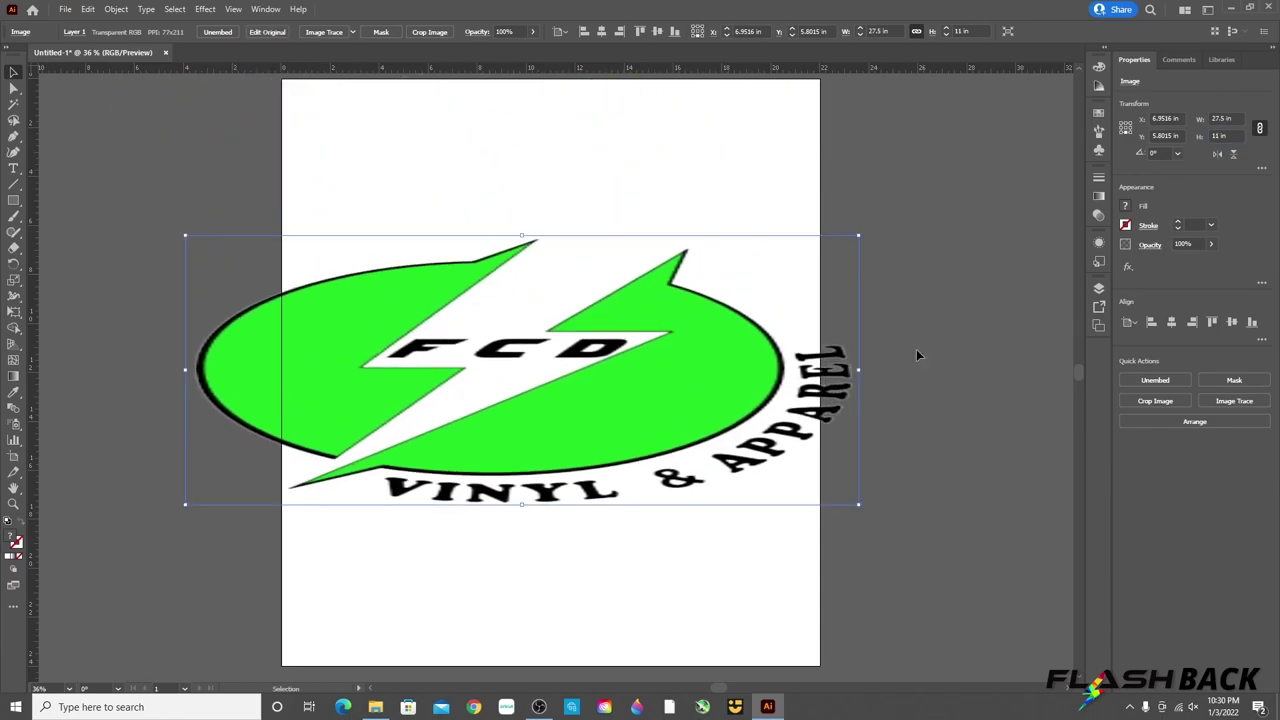
pyautogui.click(1226, 118)
pyautogui.write('10')
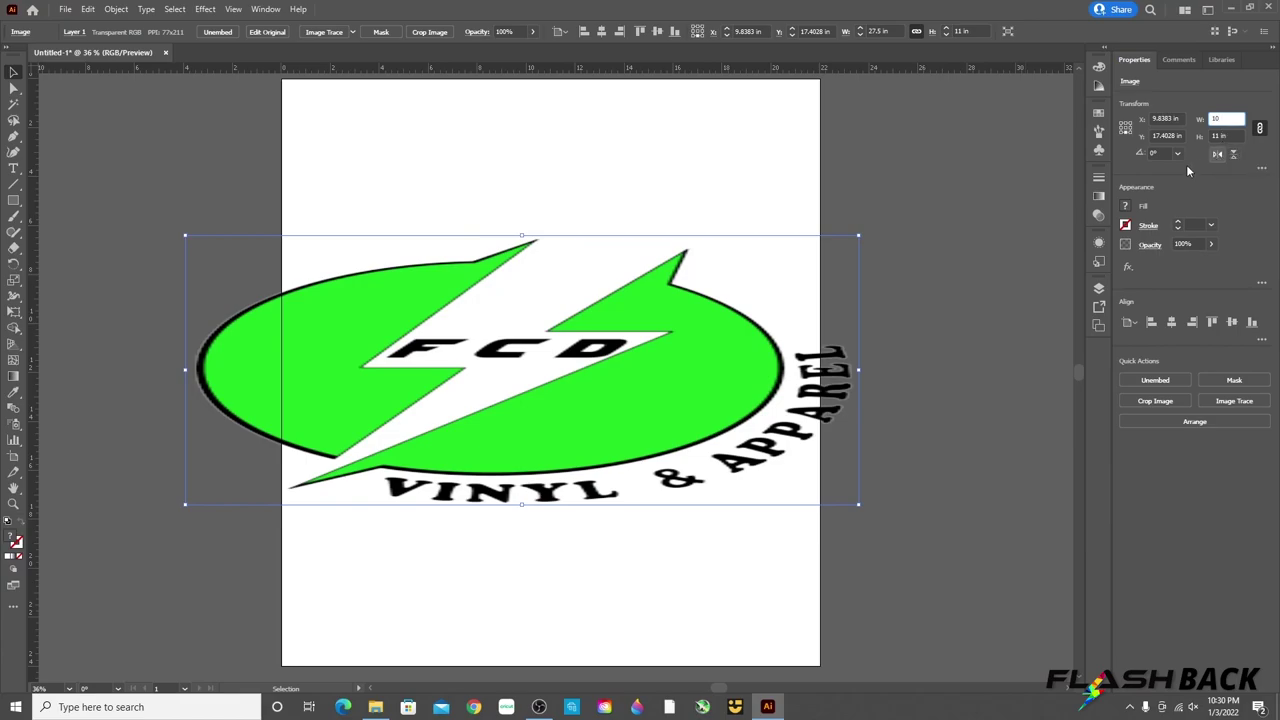
pyautogui.press('Return')
pyautogui.moveTo(574, 494); pyautogui.dragTo(540, 292)
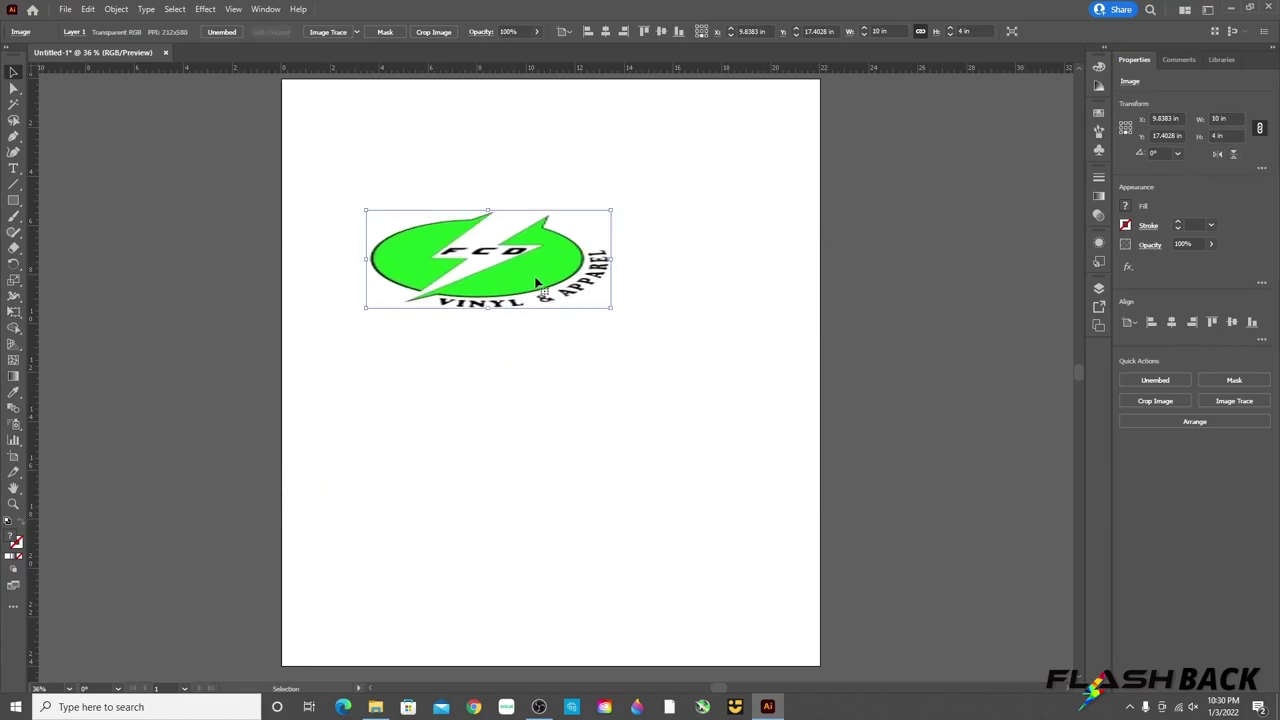
# Move the squashed logo to the artboard's upper-left corner.
pyautogui.click(67, 11)
pyautogui.click(357, 159)
pyautogui.click(381, 157)
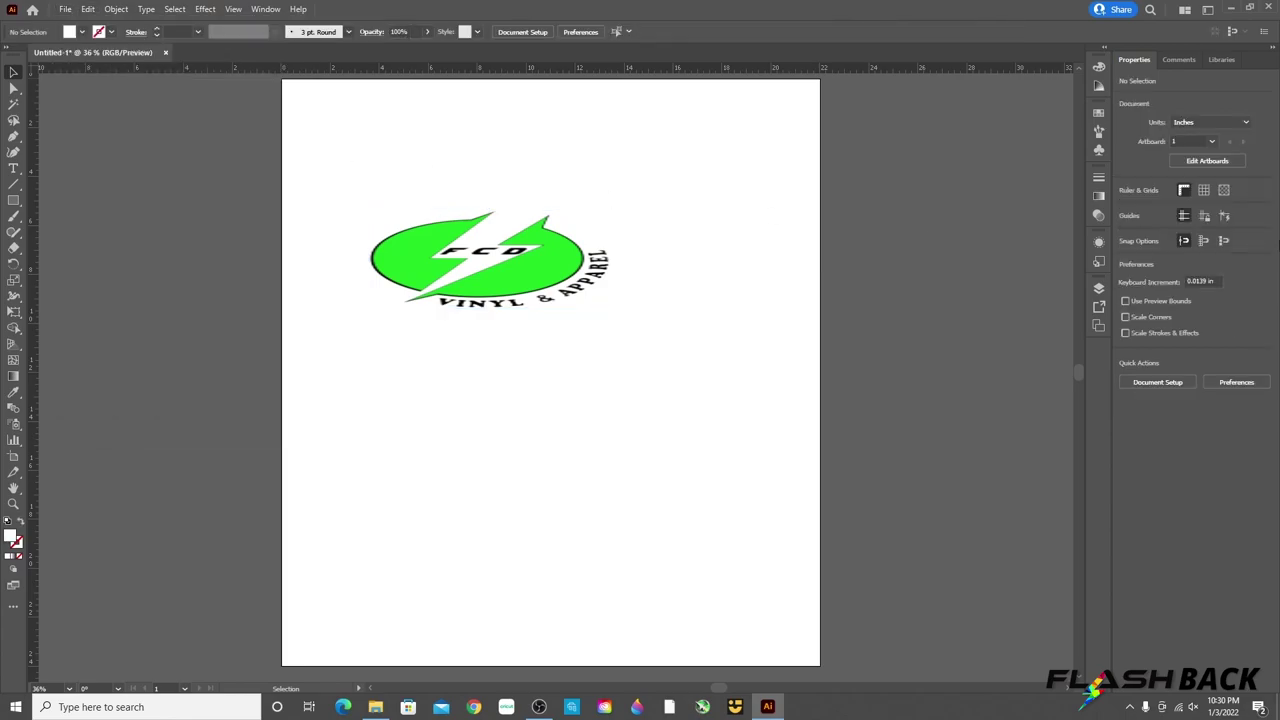
pyautogui.moveTo(381, 296); pyautogui.dragTo(333, 200)
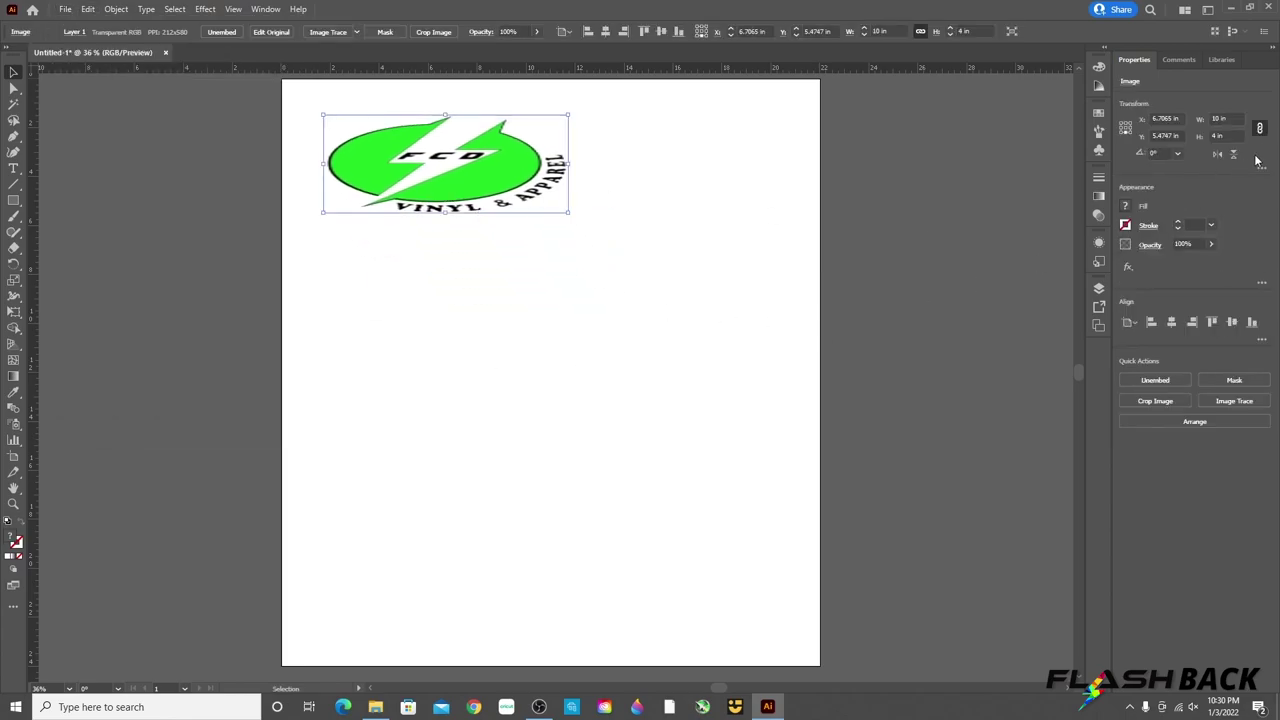
pyautogui.click(66, 9)
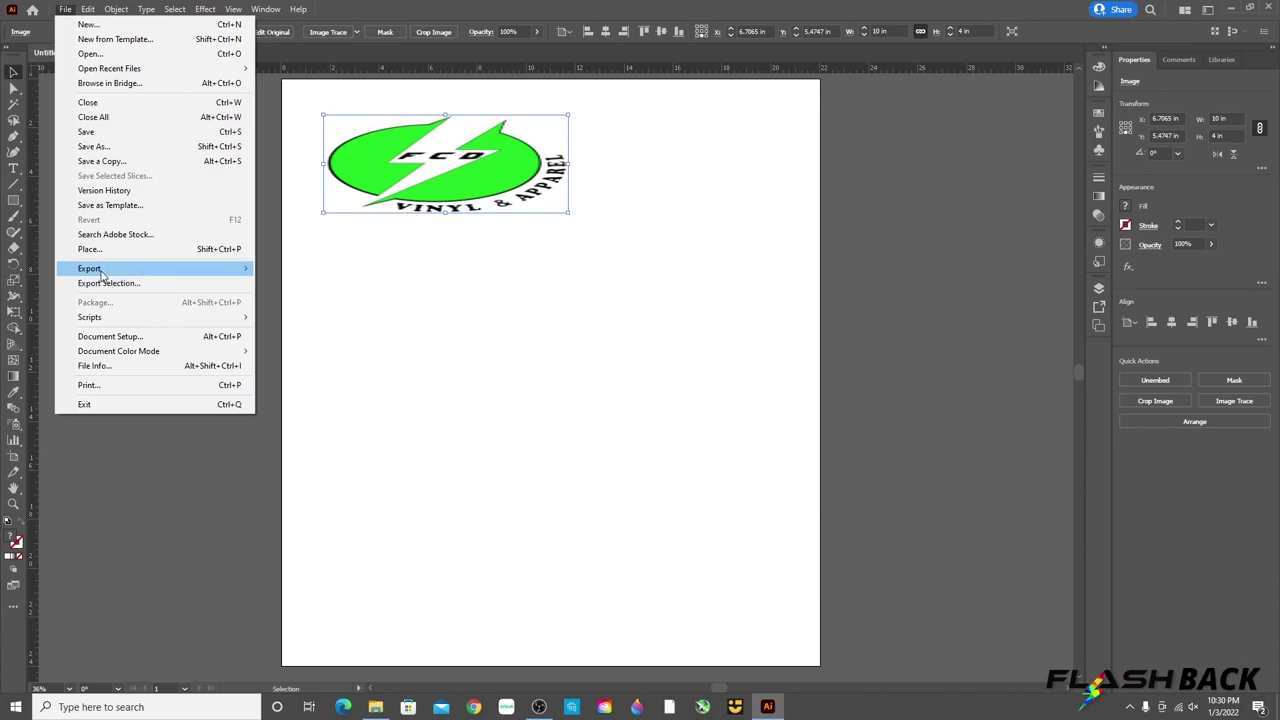
# Place another FCD GREEN (2) logo below the squashed one.
pyautogui.click(90, 249)
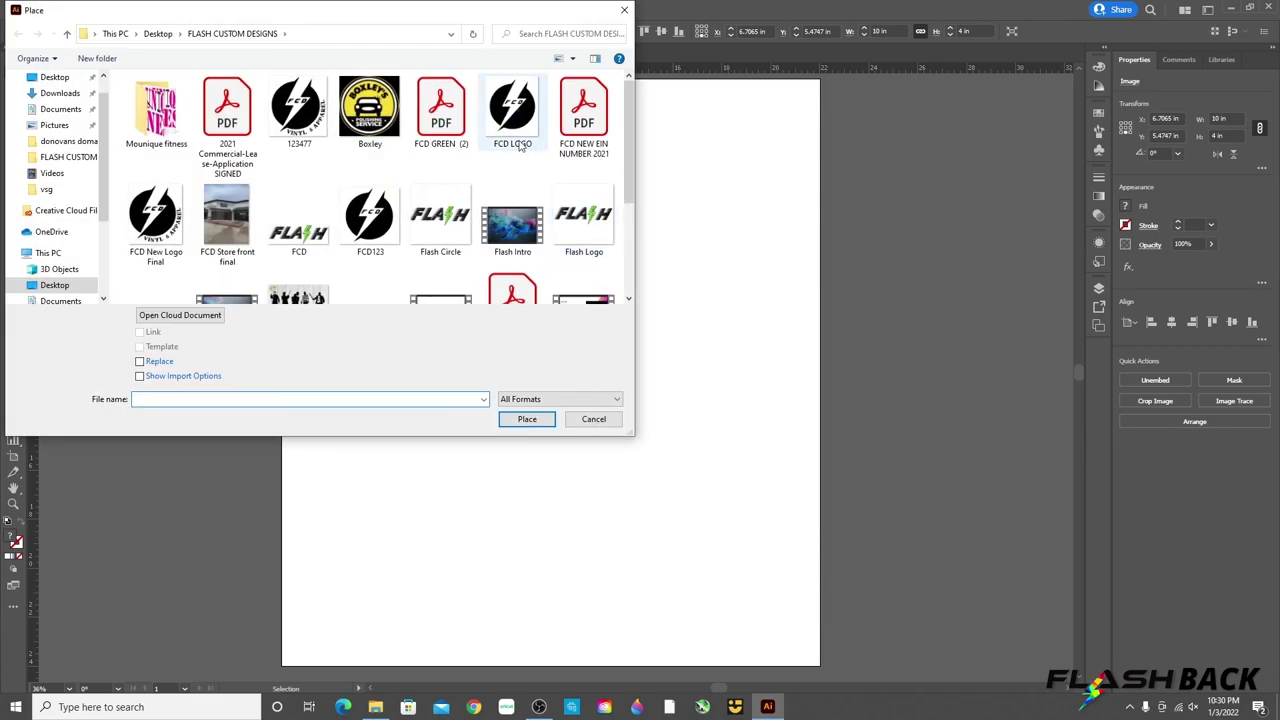
pyautogui.click(450, 130)
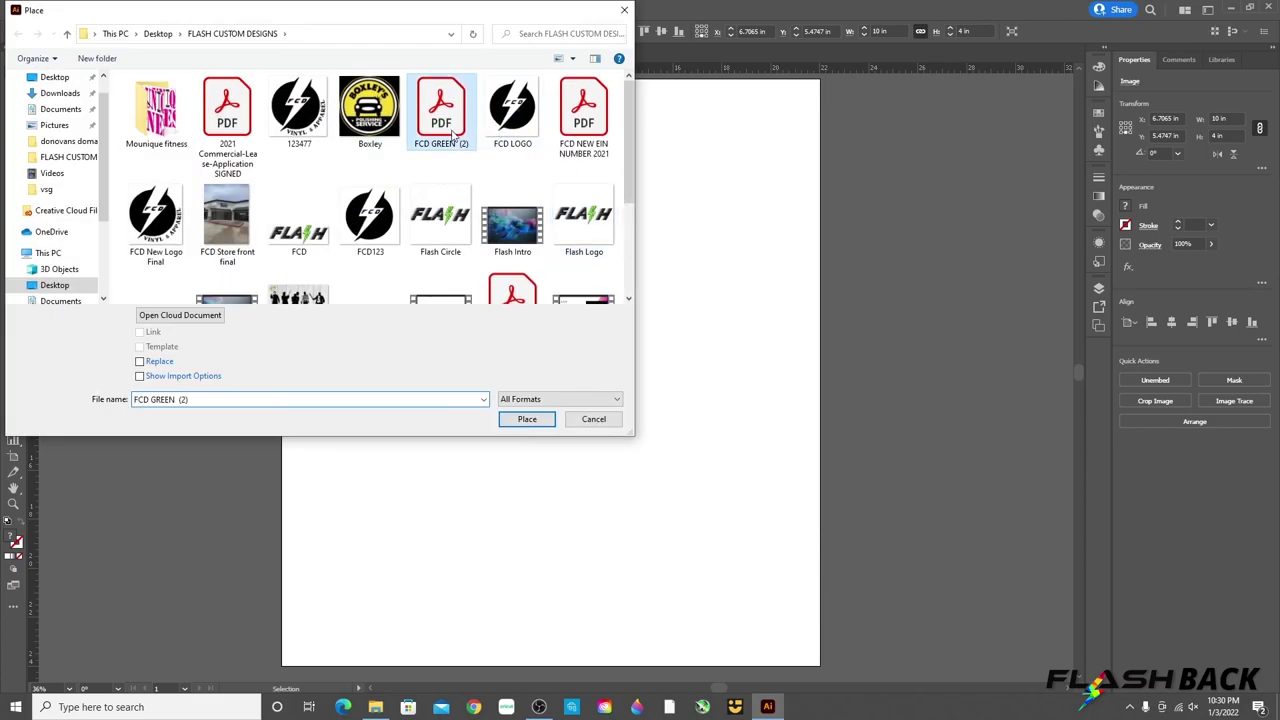
pyautogui.click(523, 419)
pyautogui.click(471, 290)
pyautogui.moveTo(567, 417); pyautogui.dragTo(536, 413)
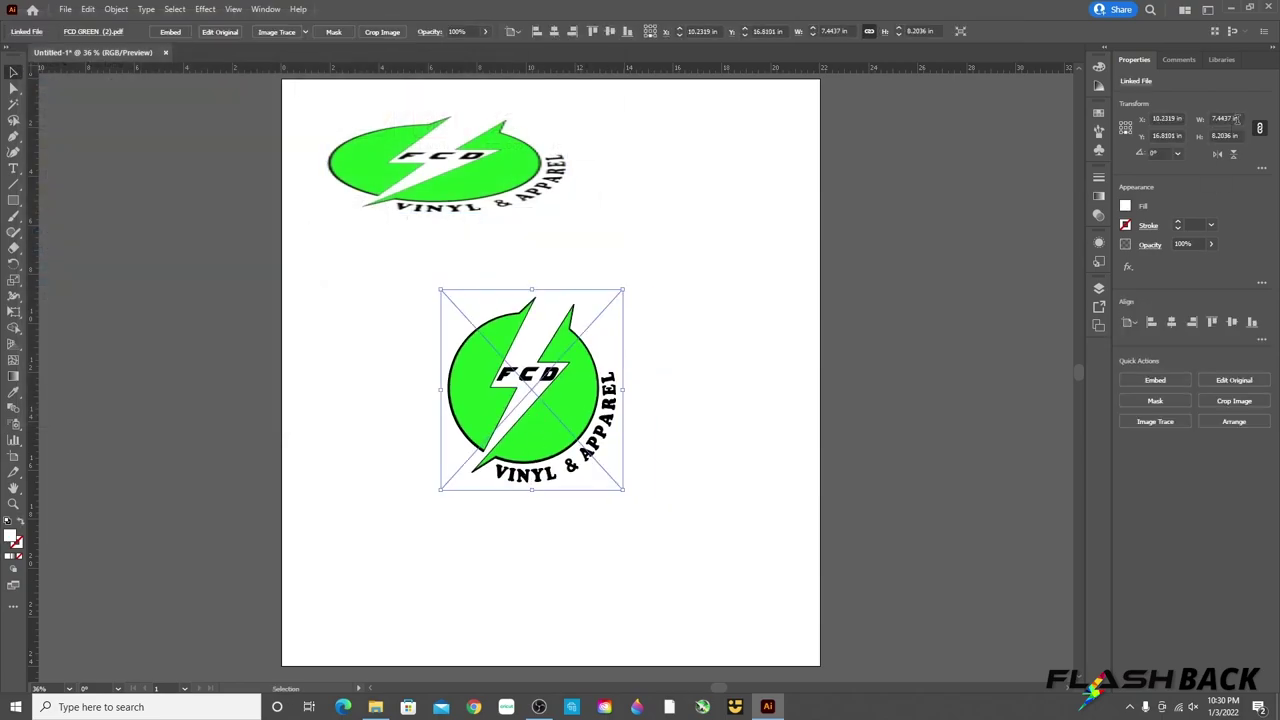
# Crop the new logo in tightly on all four sides, embedding it.
pyautogui.click(1234, 401)
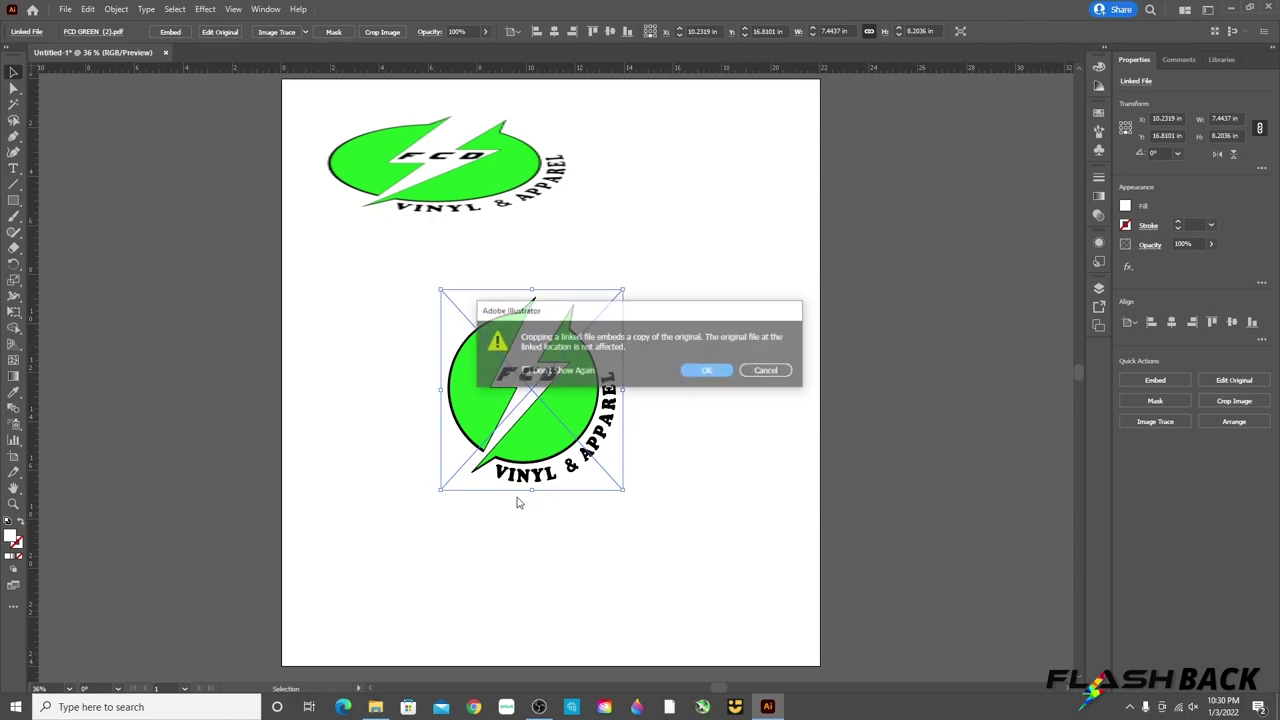
pyautogui.click(710, 371)
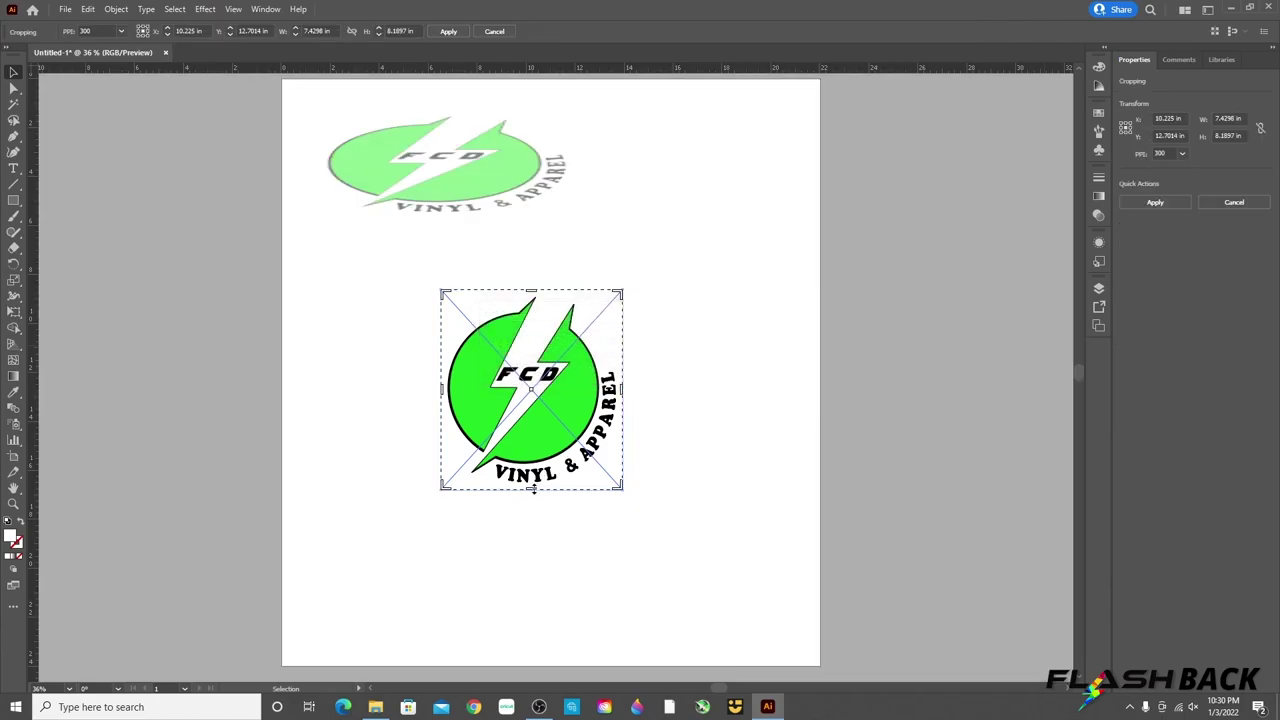
pyautogui.moveTo(533, 489); pyautogui.dragTo(534, 484)
pyautogui.moveTo(535, 291); pyautogui.dragTo(531, 296)
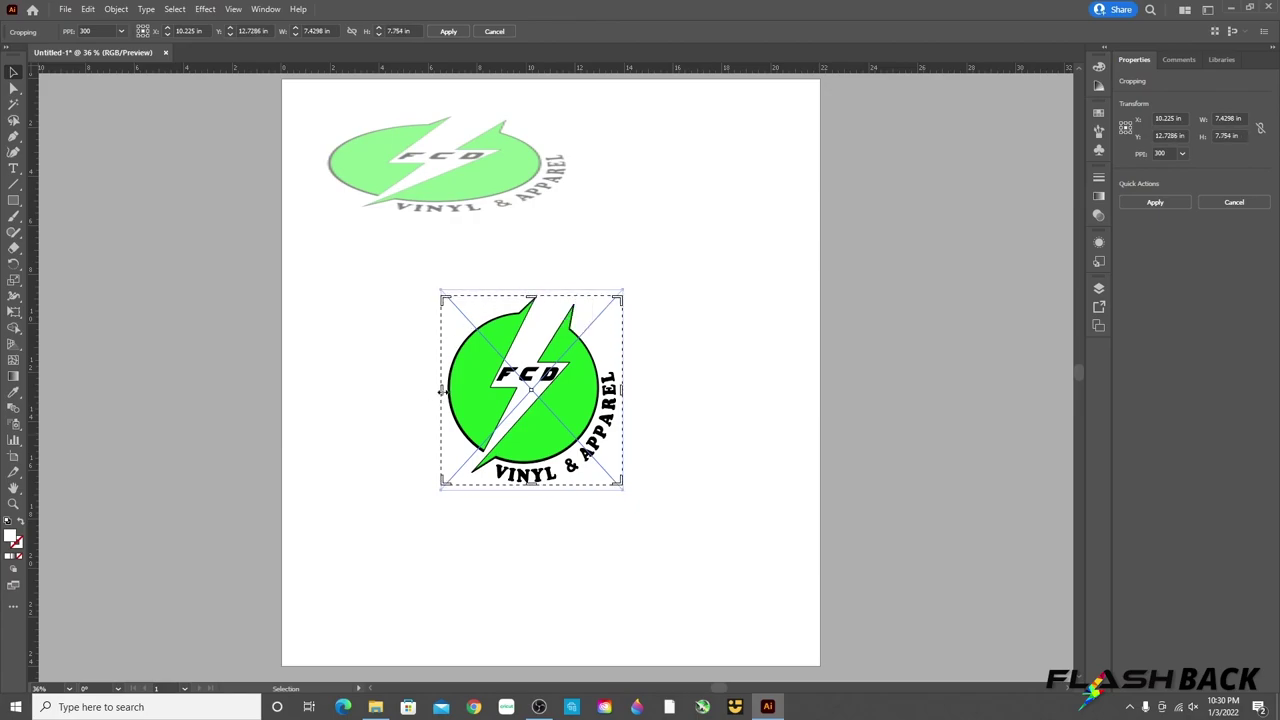
pyautogui.moveTo(441, 391); pyautogui.dragTo(446, 391)
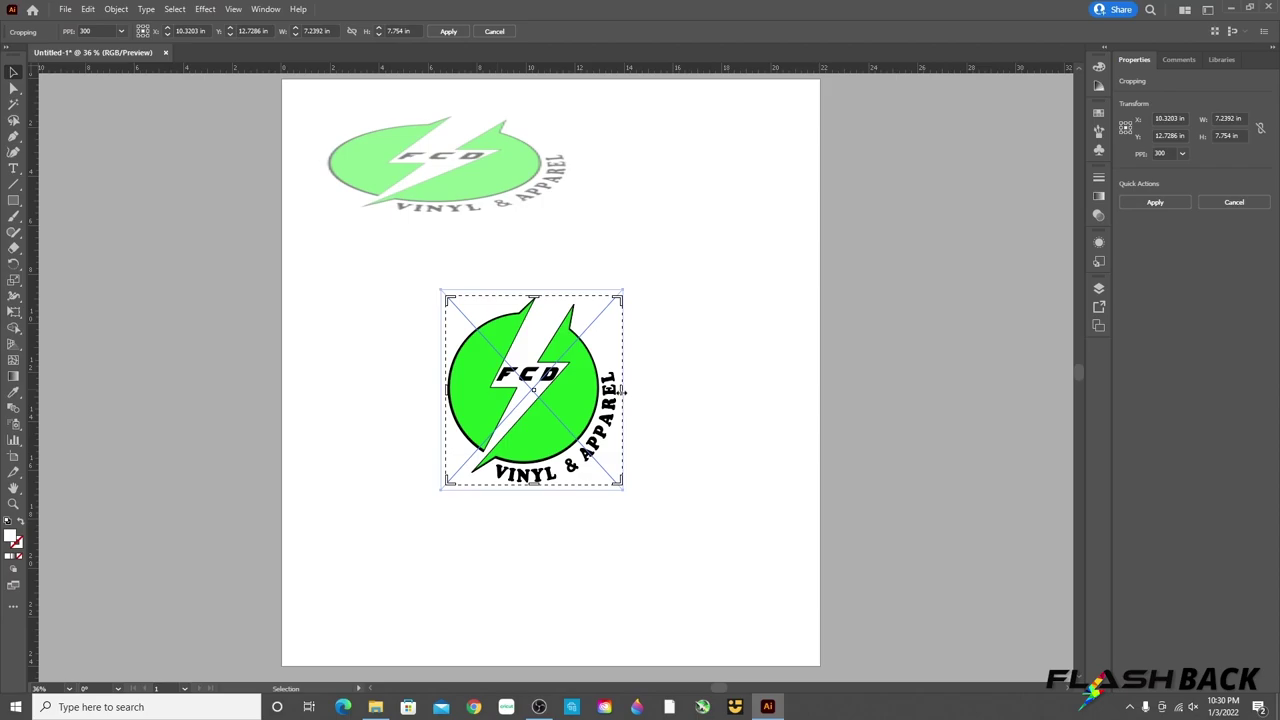
pyautogui.moveTo(621, 391); pyautogui.dragTo(617, 391)
pyautogui.click(1155, 202)
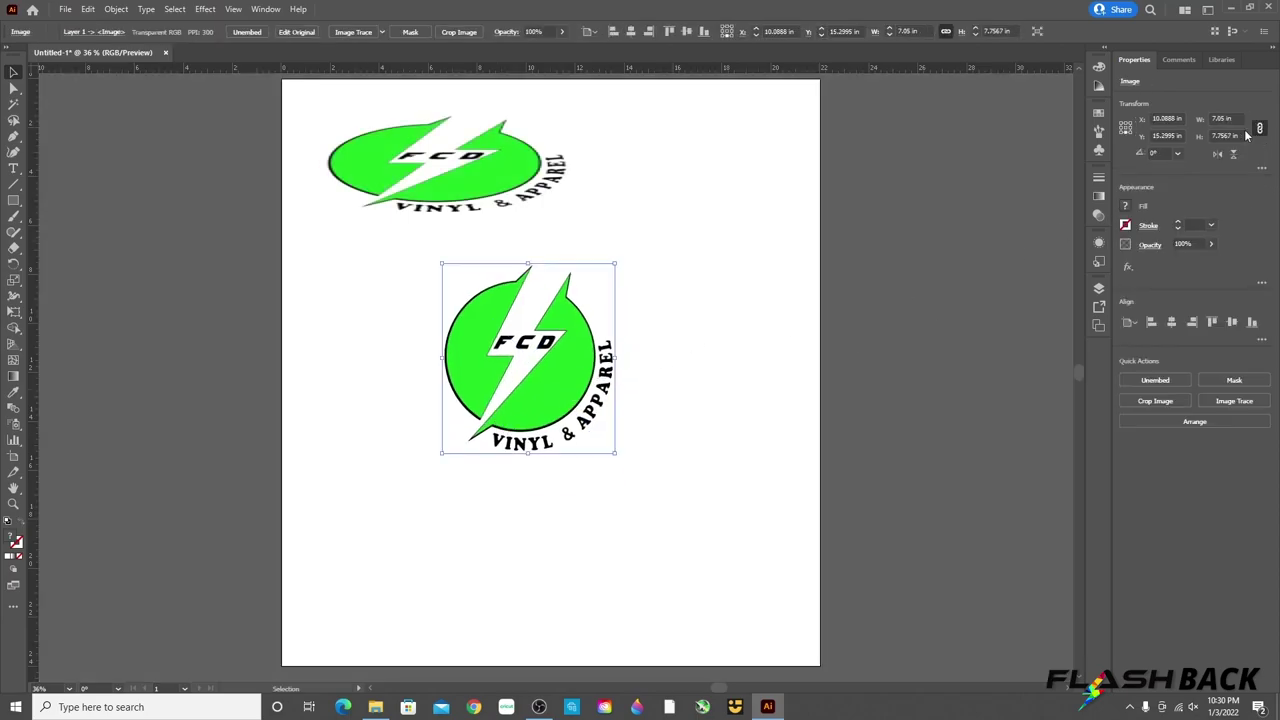
# Try rescaling both the top and bottom logos with their corner handles.
pyautogui.moveTo(568, 356); pyautogui.dragTo(516, 364)
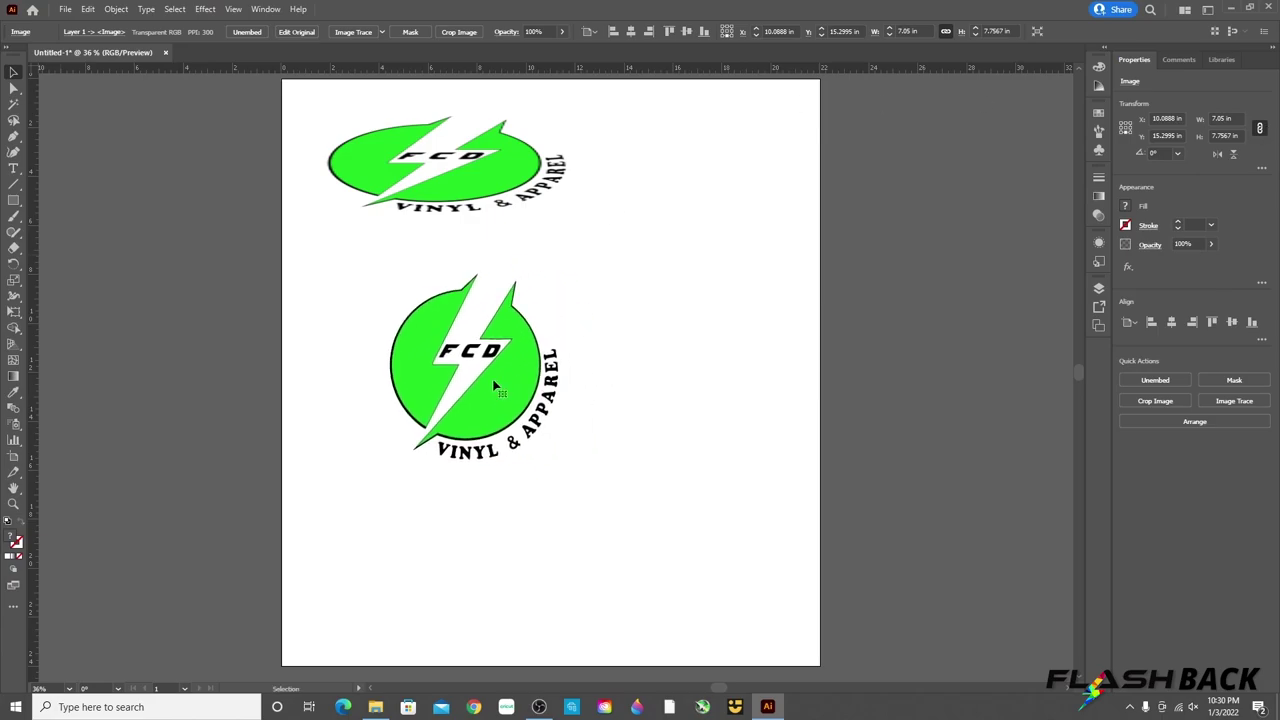
pyautogui.click(472, 180)
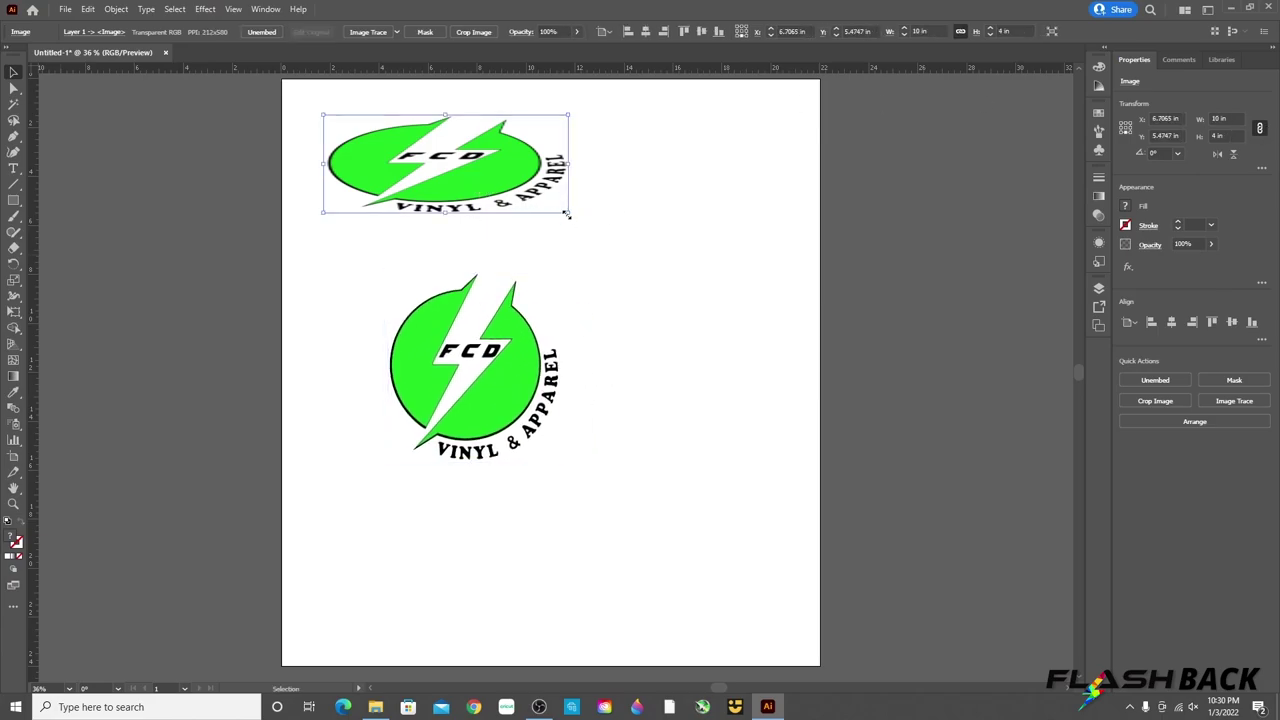
pyautogui.moveTo(566, 214); pyautogui.dragTo(518, 265)
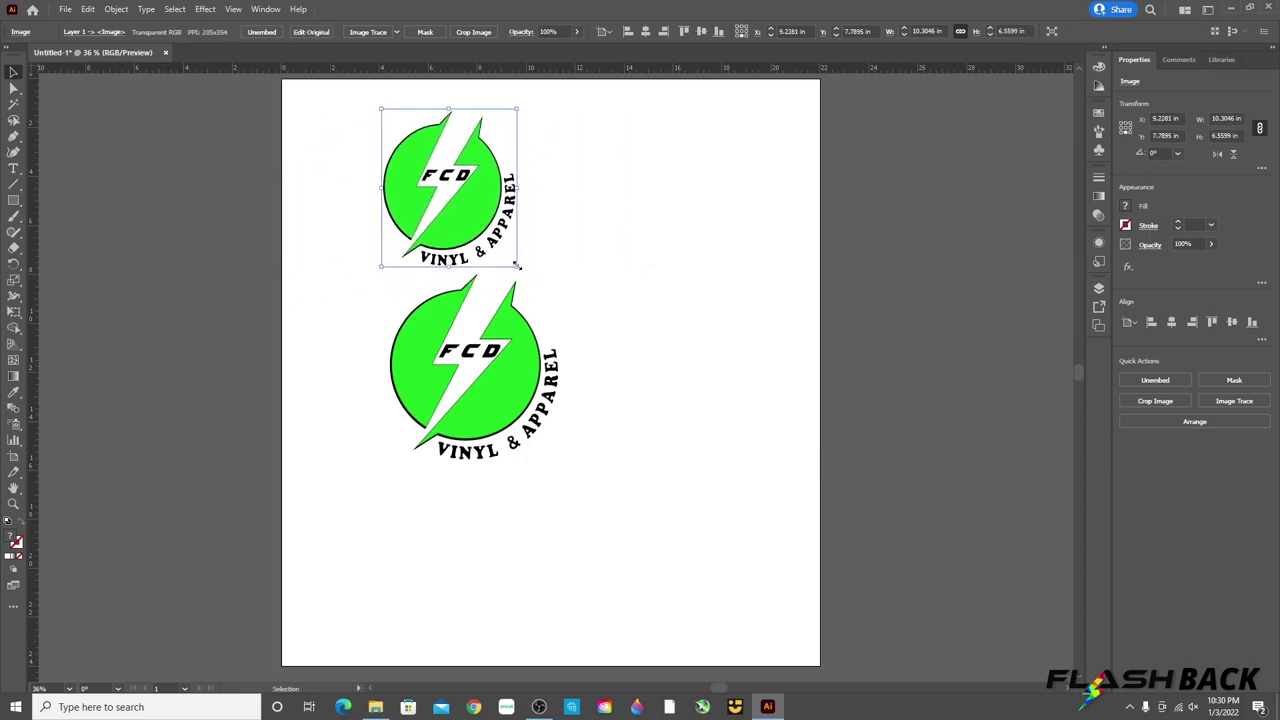
pyautogui.click(505, 390)
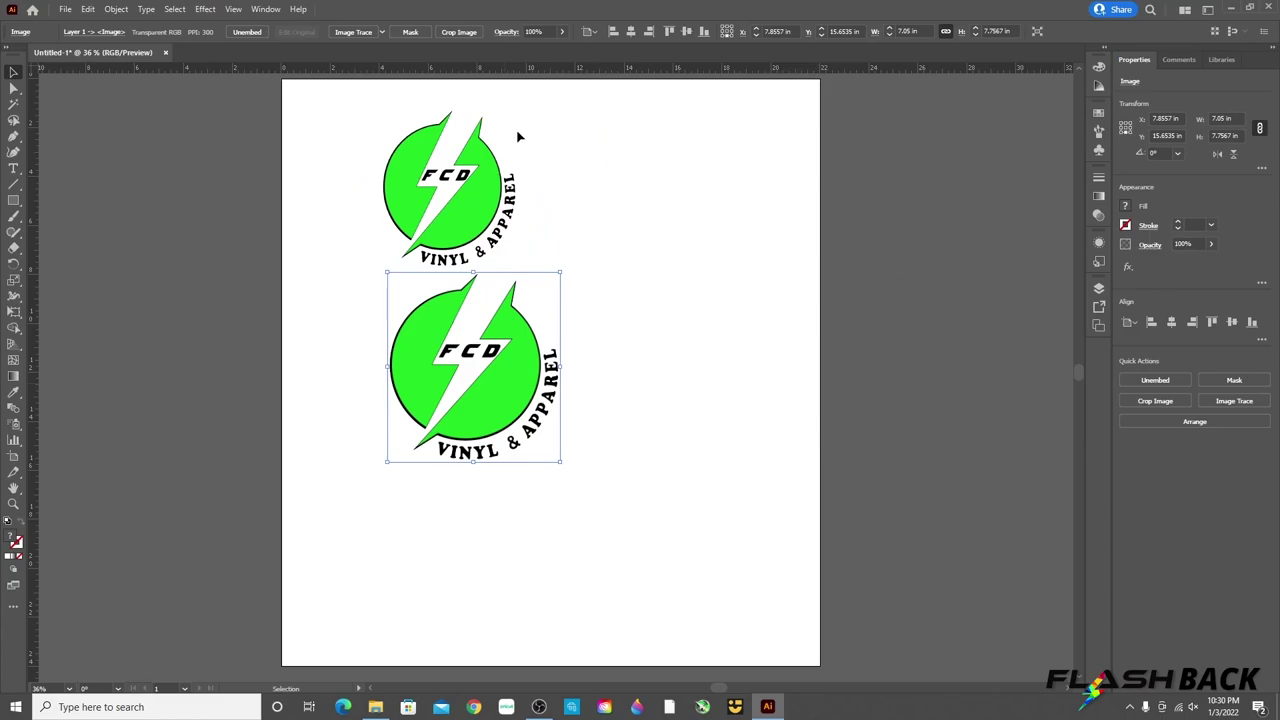
pyautogui.click(480, 200)
pyautogui.moveTo(516, 258); pyautogui.dragTo(632, 205)
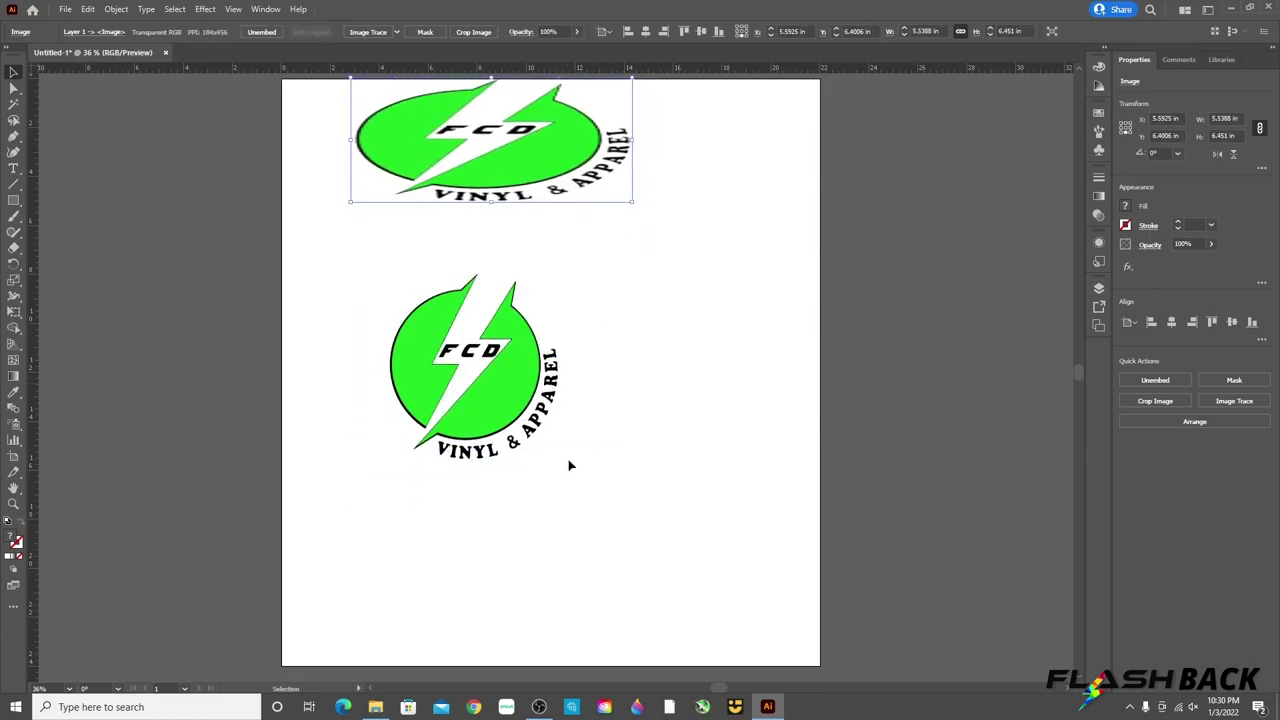
pyautogui.click(558, 458)
pyautogui.moveTo(561, 464); pyautogui.dragTo(655, 494)
# Undo the bottom logo's rescale and delete the squashed top logo.
pyautogui.click(88, 10)
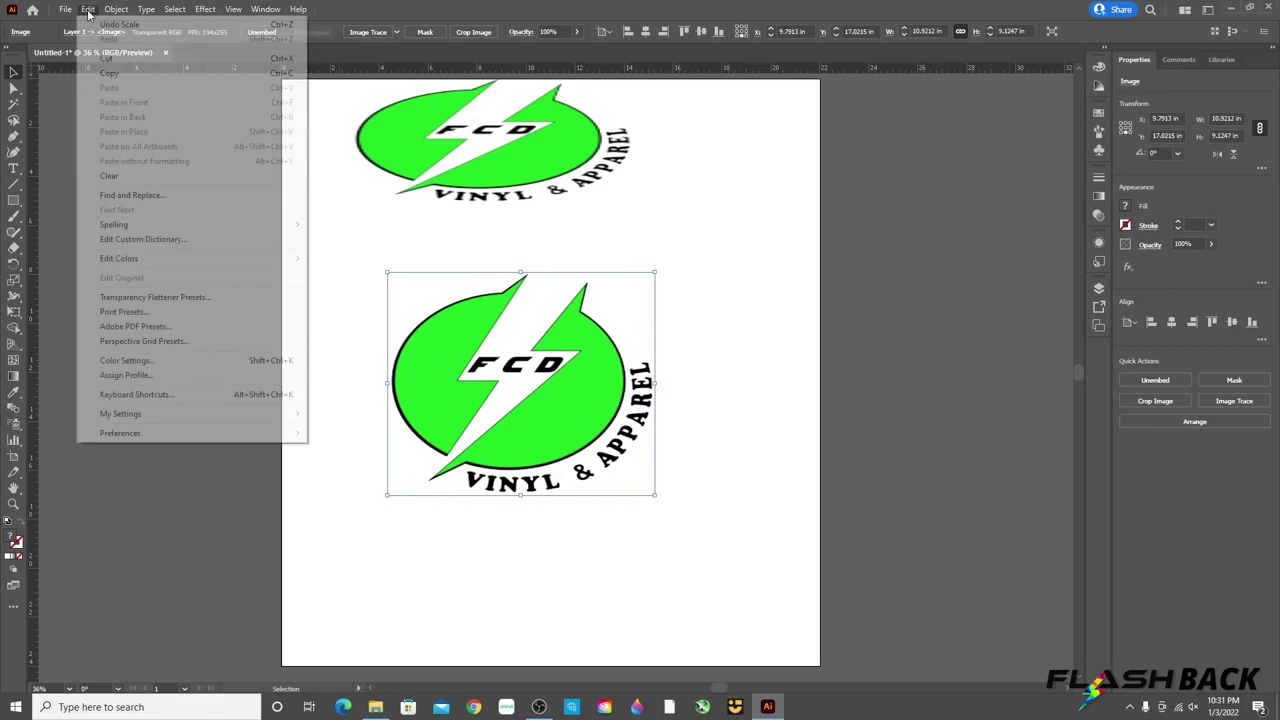
pyautogui.click(92, 24)
pyautogui.click(491, 175)
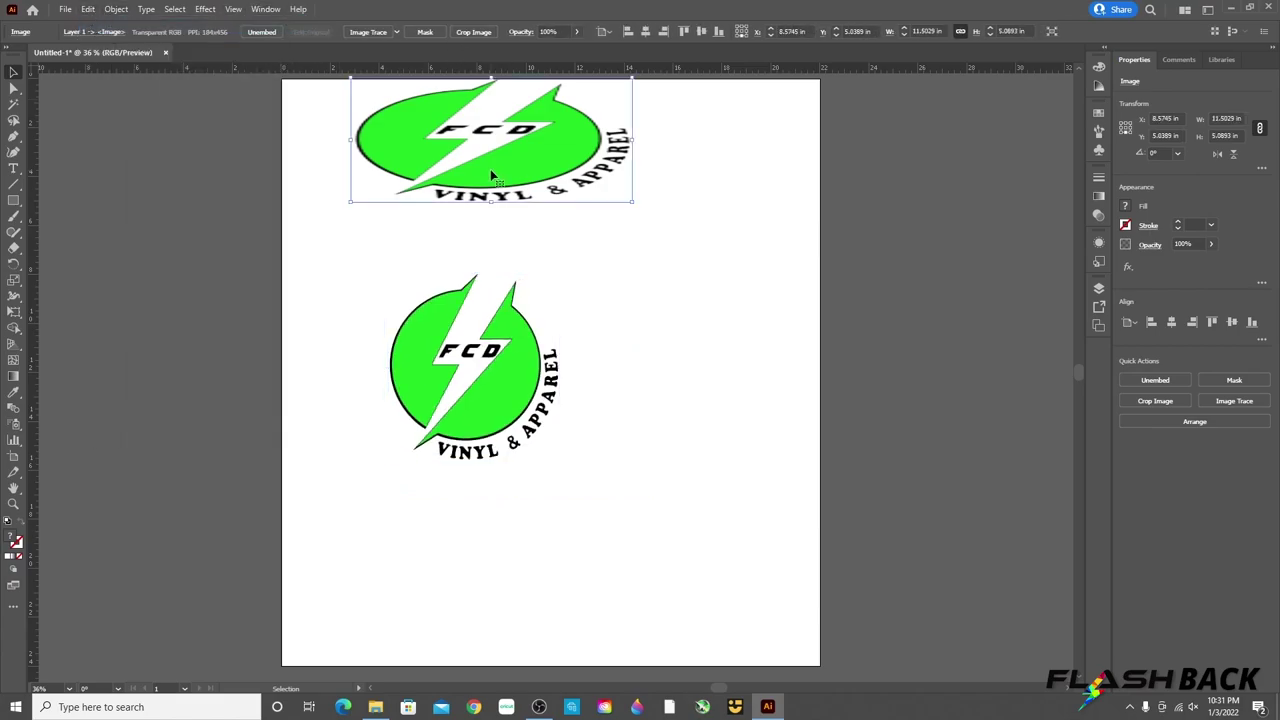
pyautogui.press('Delete')
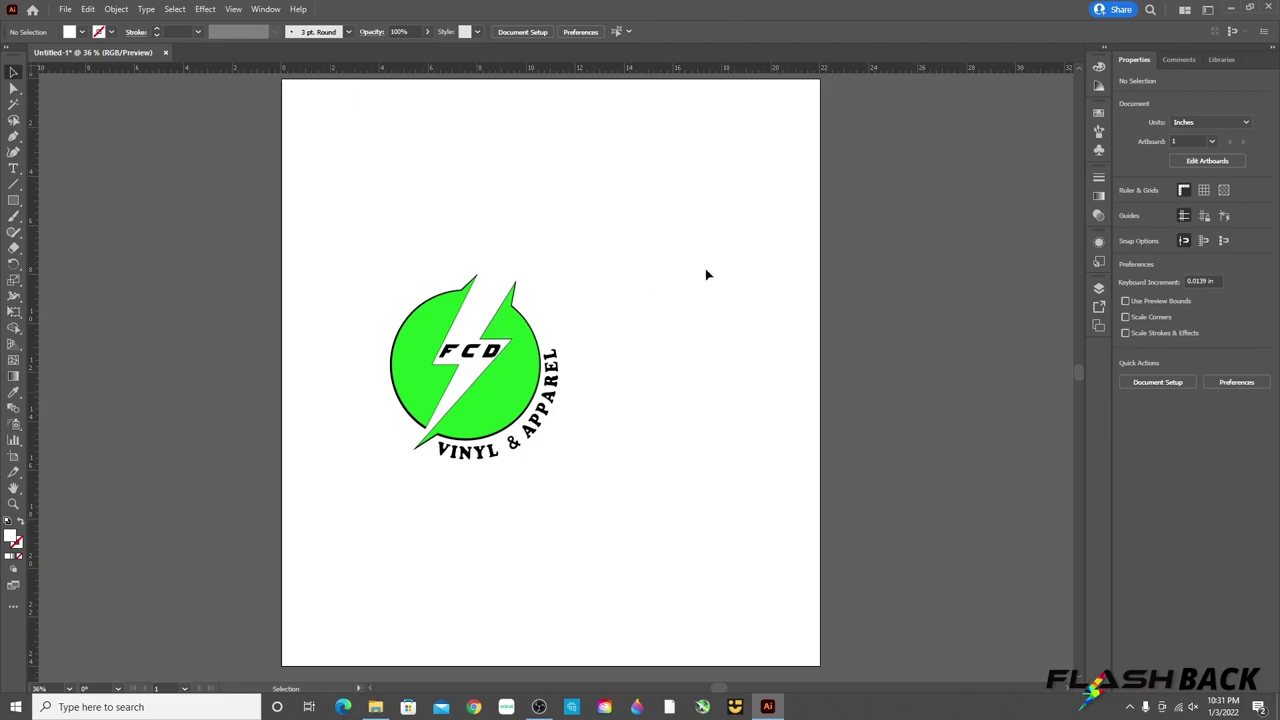
# Scale the logo to 11 in wide at top-left and Alt-drag a copy to the lower-right.
pyautogui.click(531, 324)
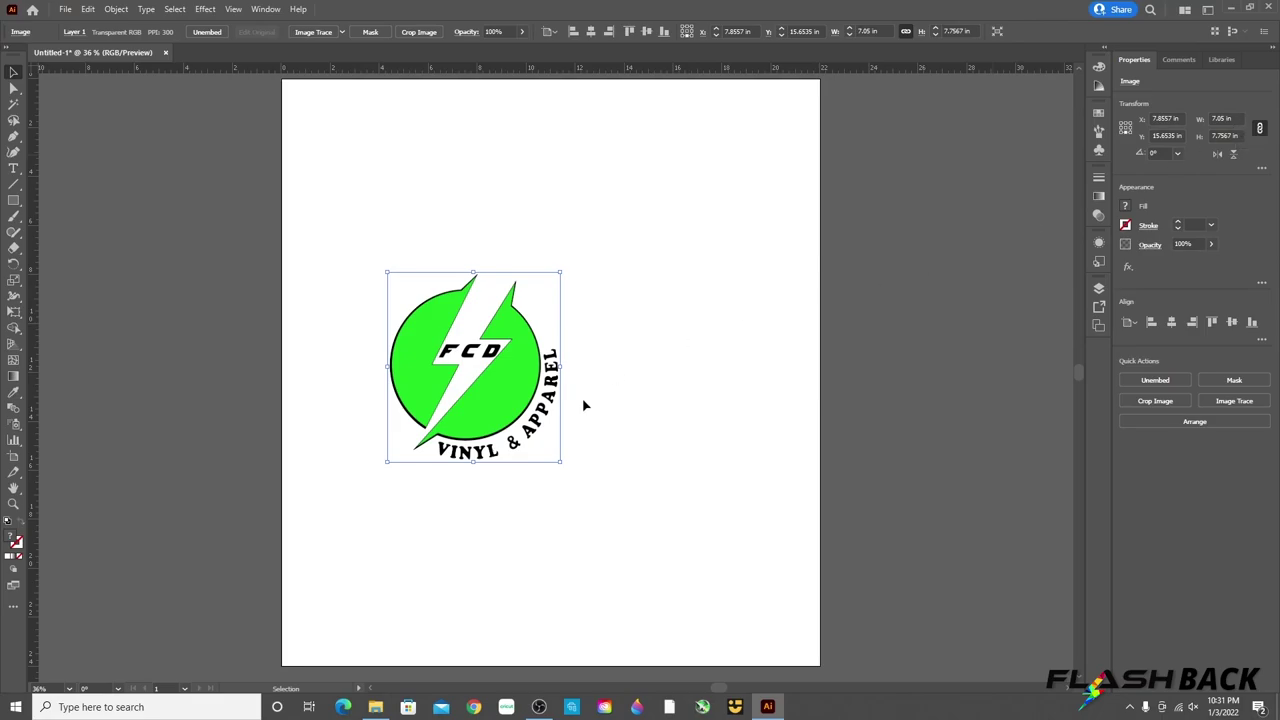
pyautogui.moveTo(503, 386); pyautogui.dragTo(418, 218)
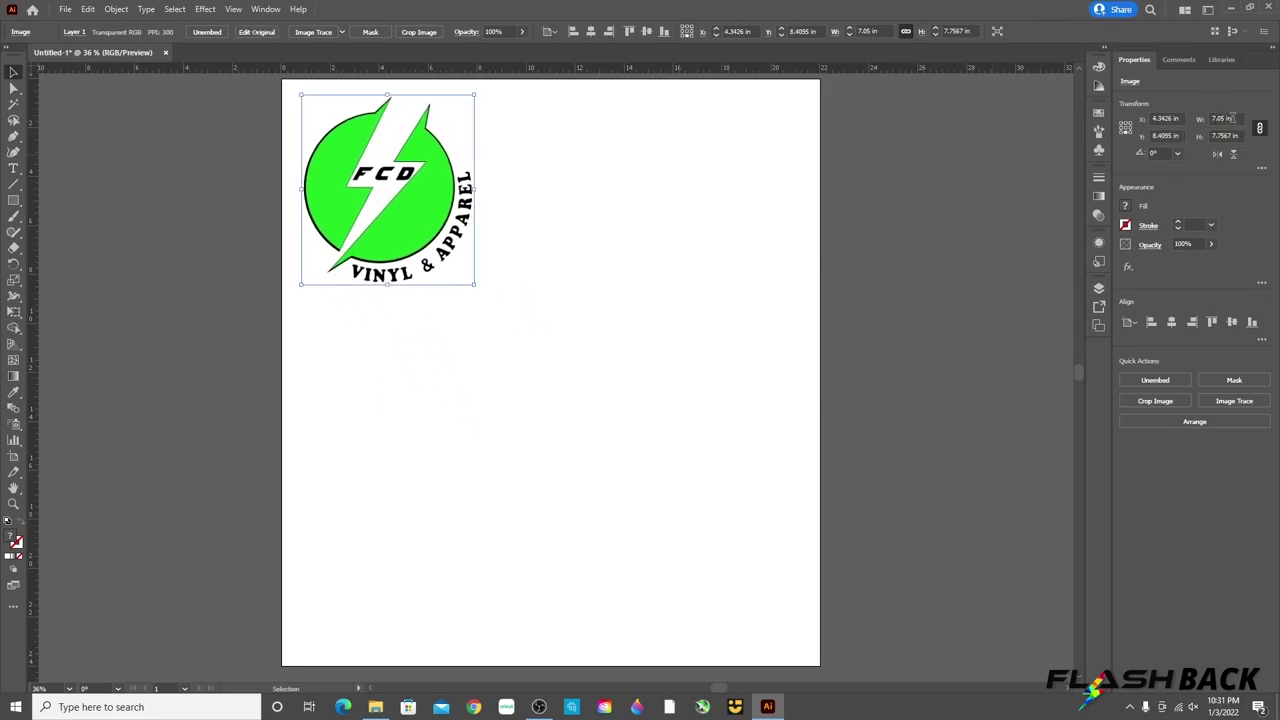
pyautogui.click(1212, 119)
pyautogui.write('4')
pyautogui.write('11')
pyautogui.press('Return')
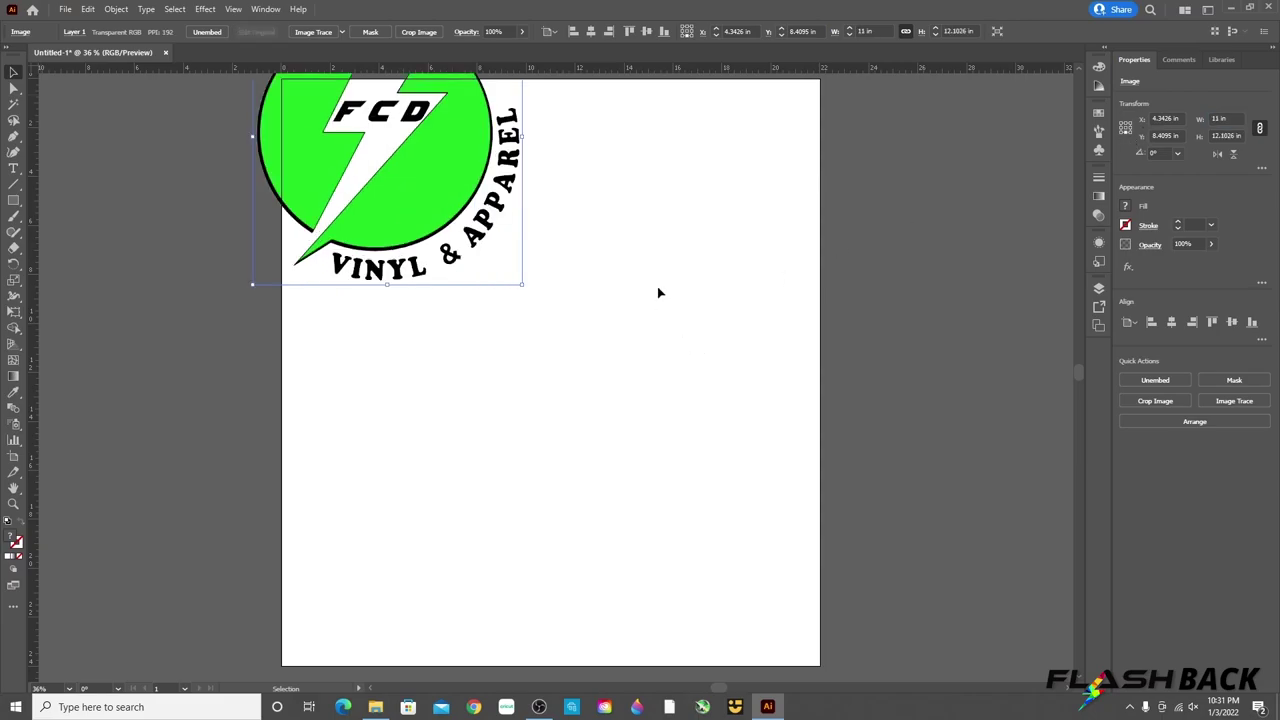
pyautogui.moveTo(414, 191); pyautogui.dragTo(452, 276)
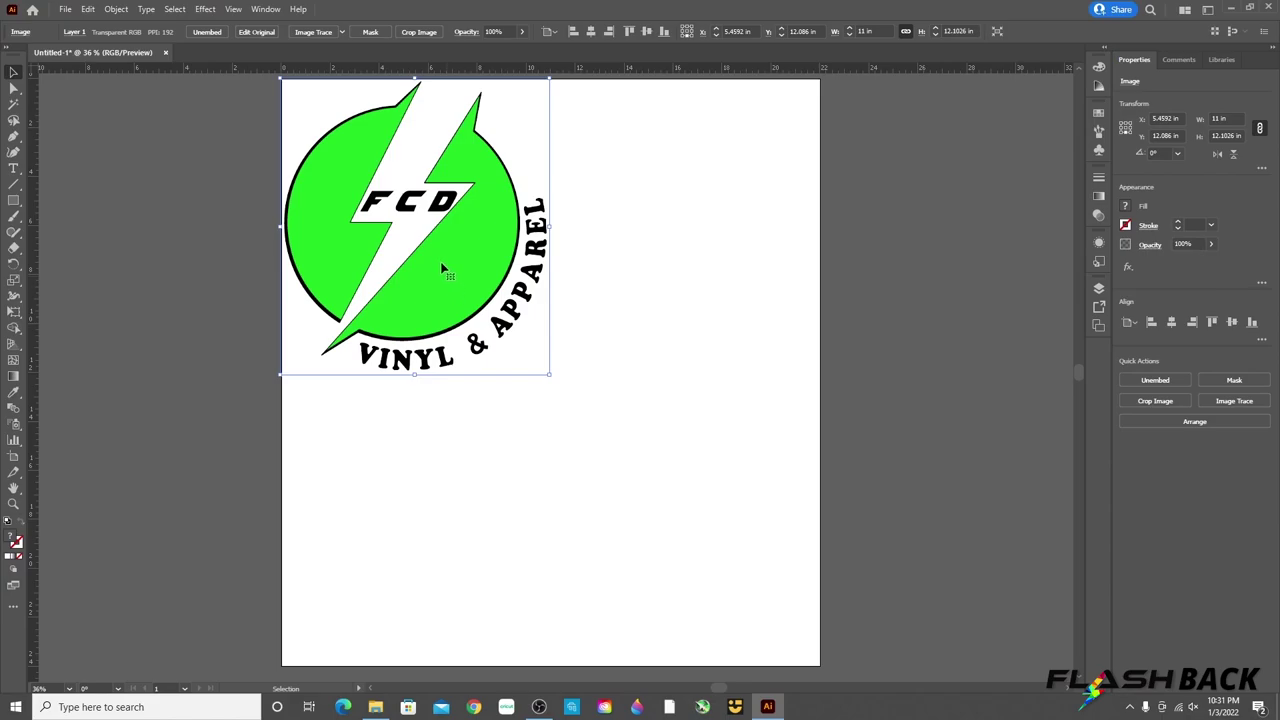
pyautogui.moveTo(444, 270); pyautogui.dragTo(445, 272)
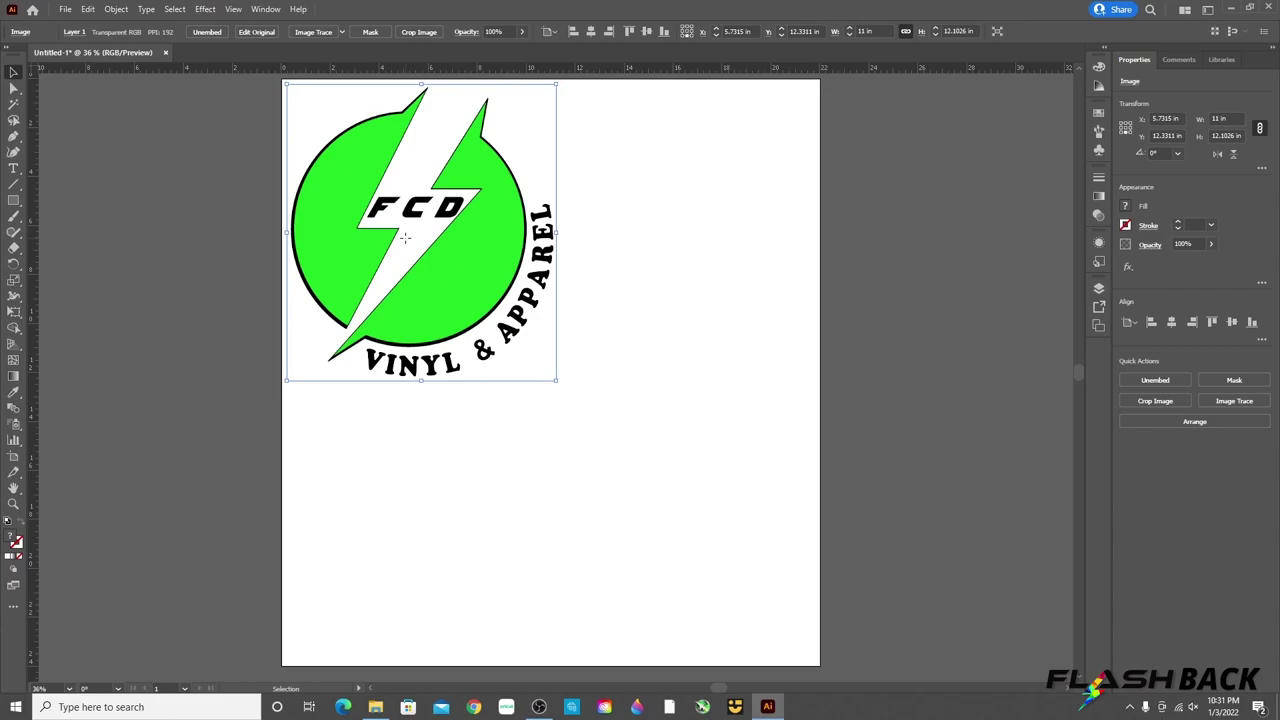
pyautogui.moveTo(405, 237); pyautogui.dragTo(663, 524)
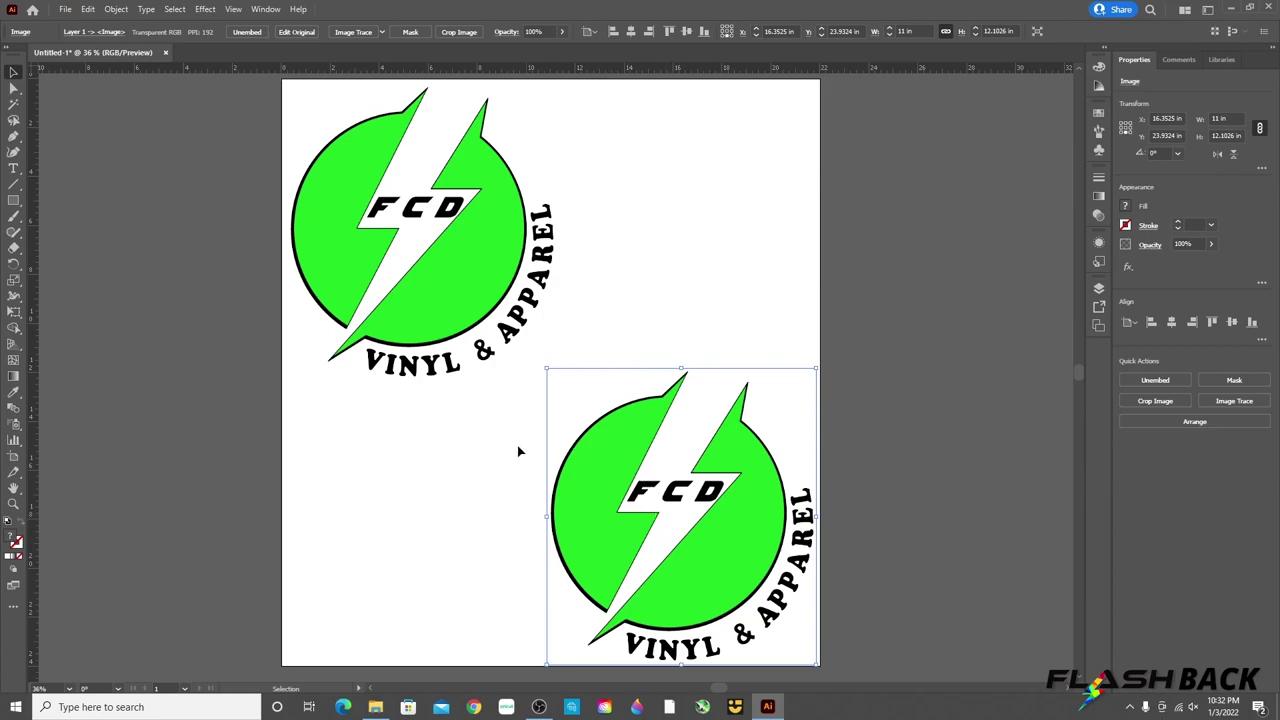
# Copy the upper-left FCD logo to the clipboard.
pyautogui.click(460, 286)
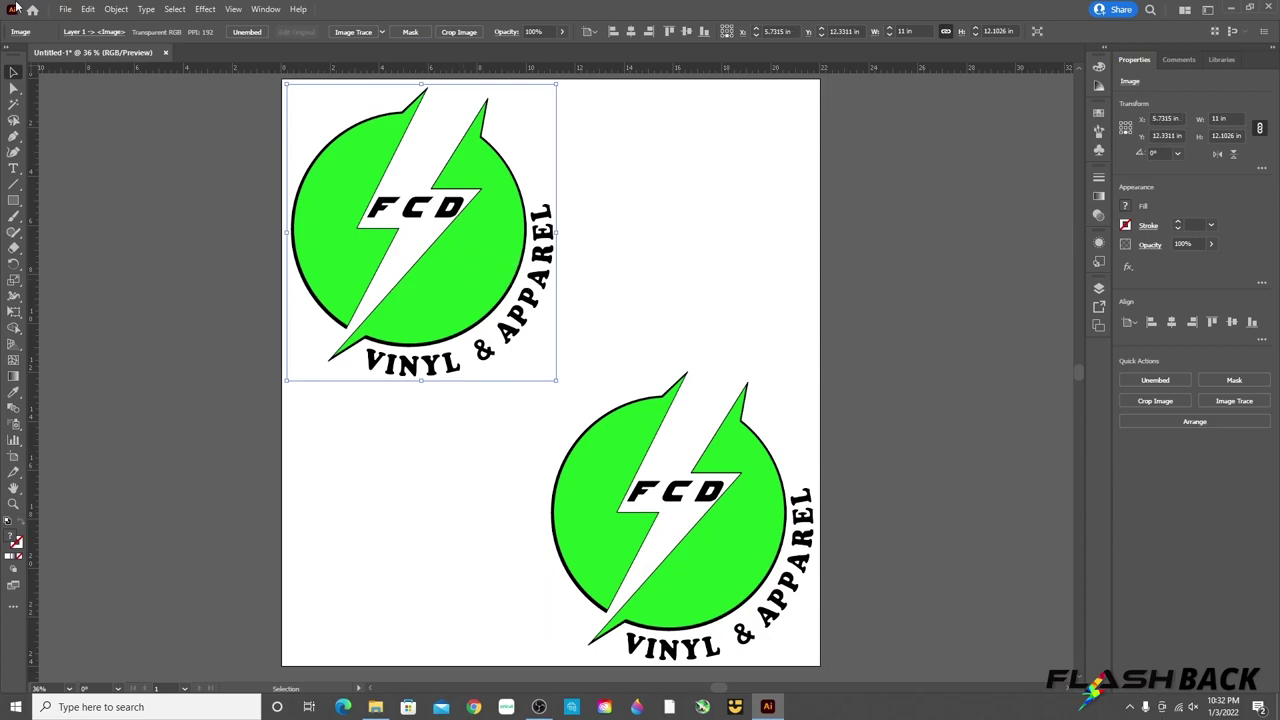
pyautogui.click(87, 9)
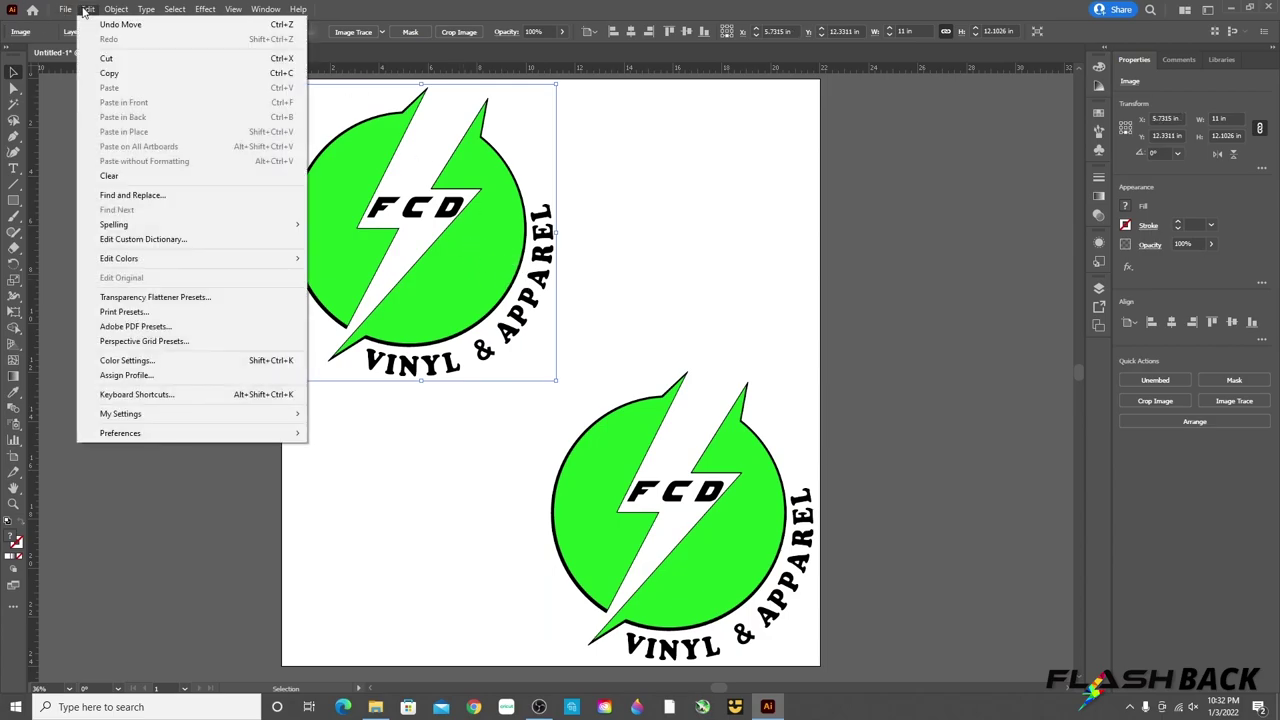
pyautogui.click(108, 74)
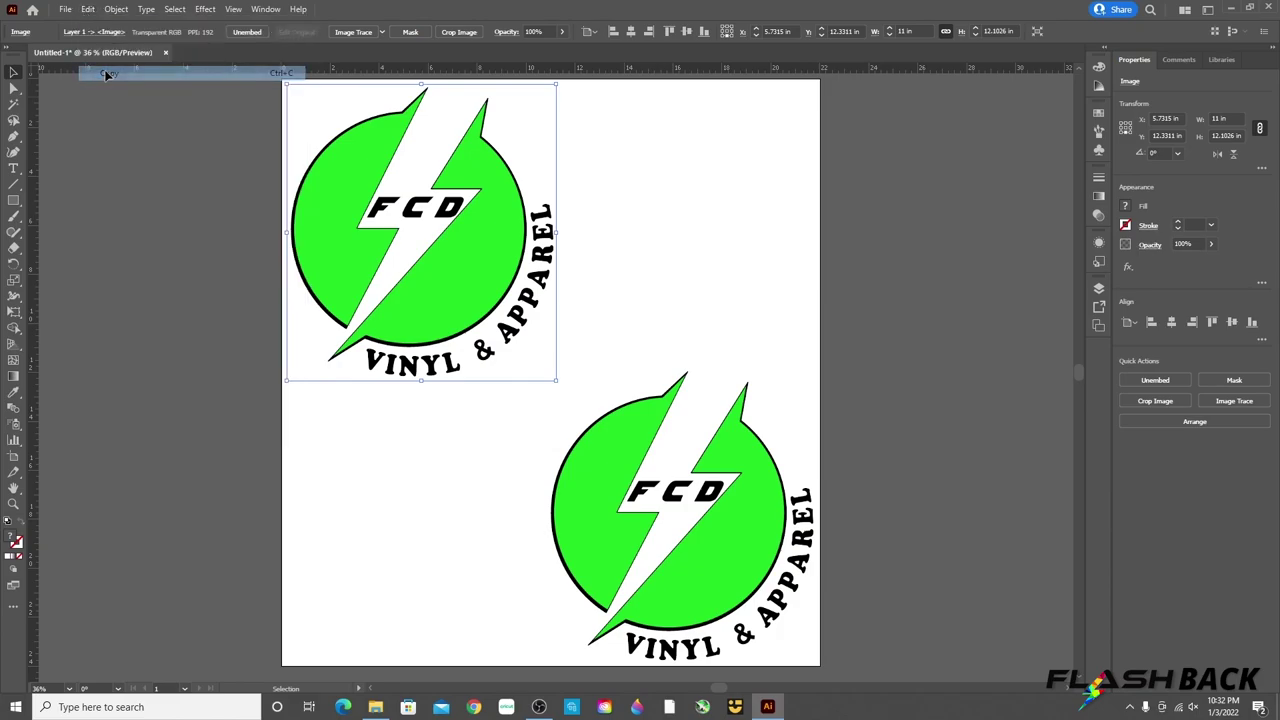
pyautogui.click(371, 441)
pyautogui.rightClick(368, 442)
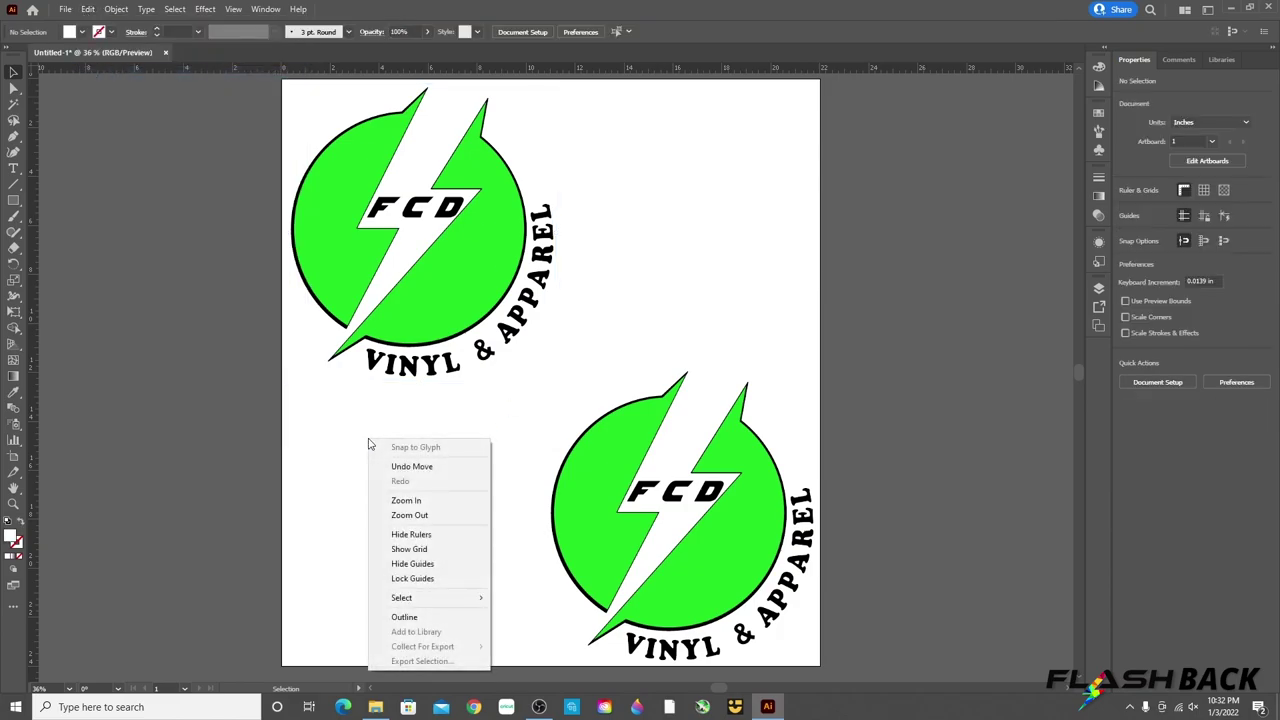
pyautogui.click(365, 439)
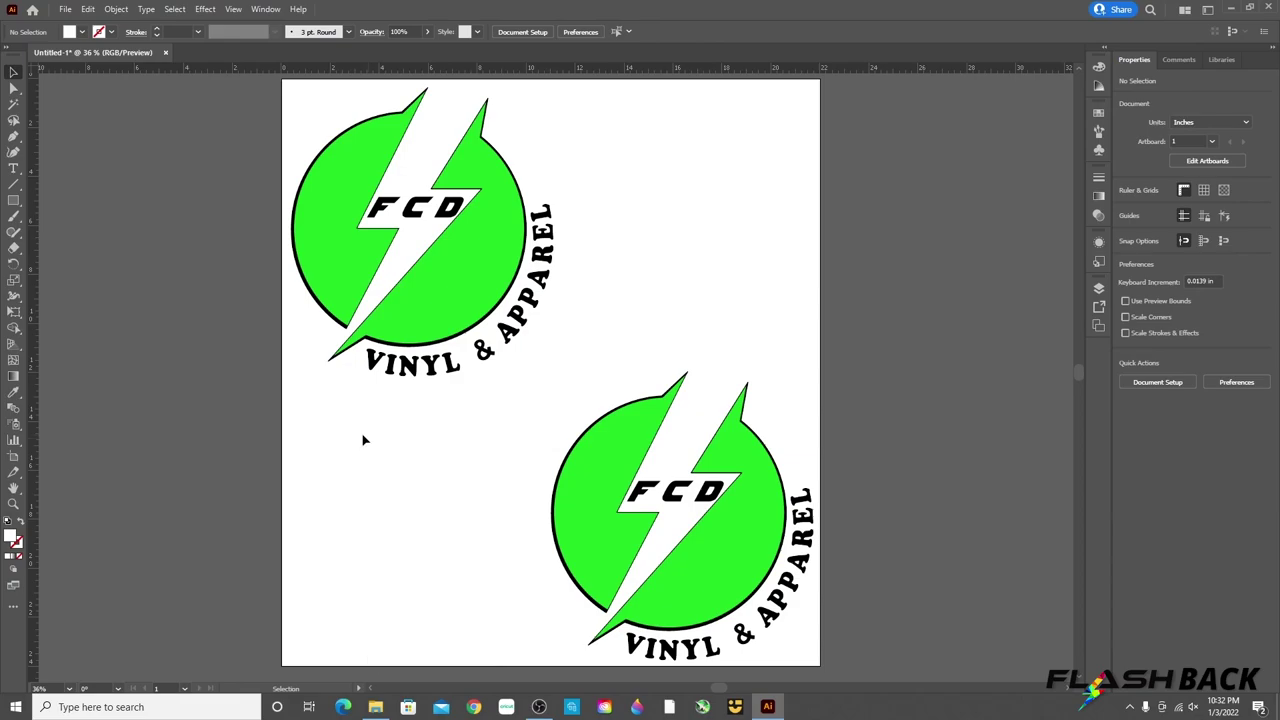
# Paste a copy of the logo and place it in the lower-left area.
pyautogui.click(85, 12)
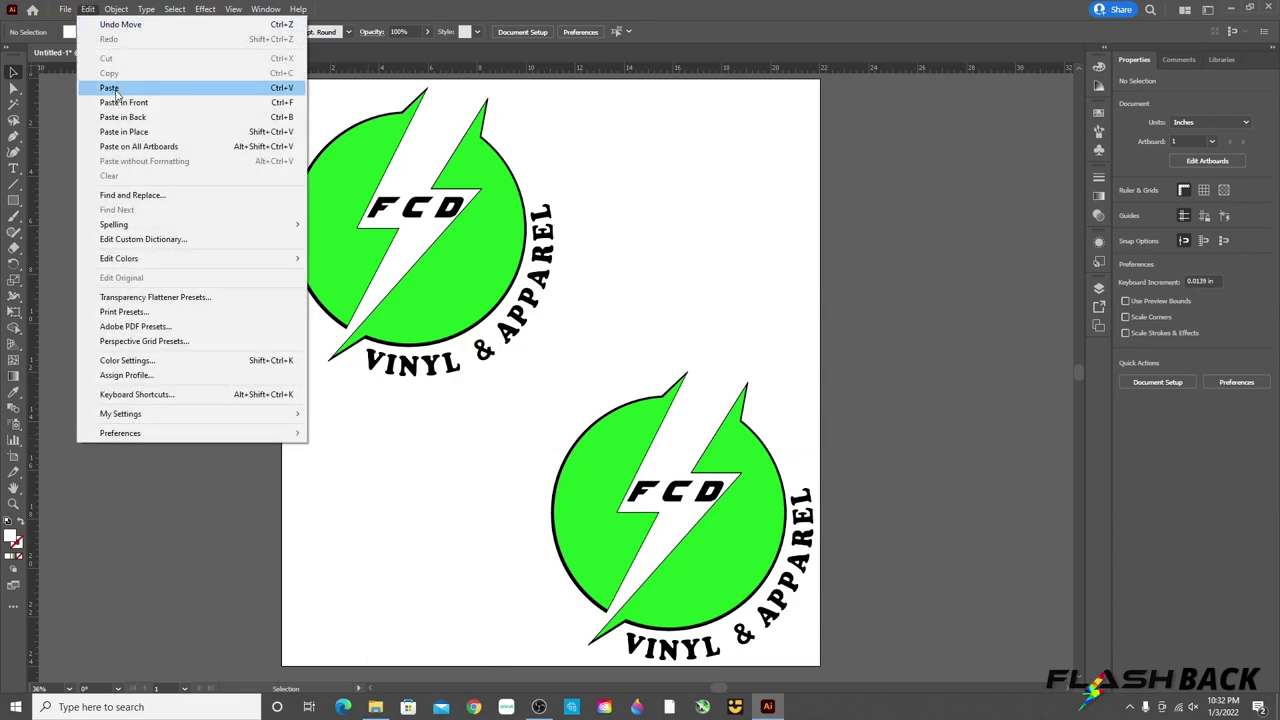
pyautogui.click(114, 89)
pyautogui.moveTo(557, 386); pyautogui.dragTo(420, 522)
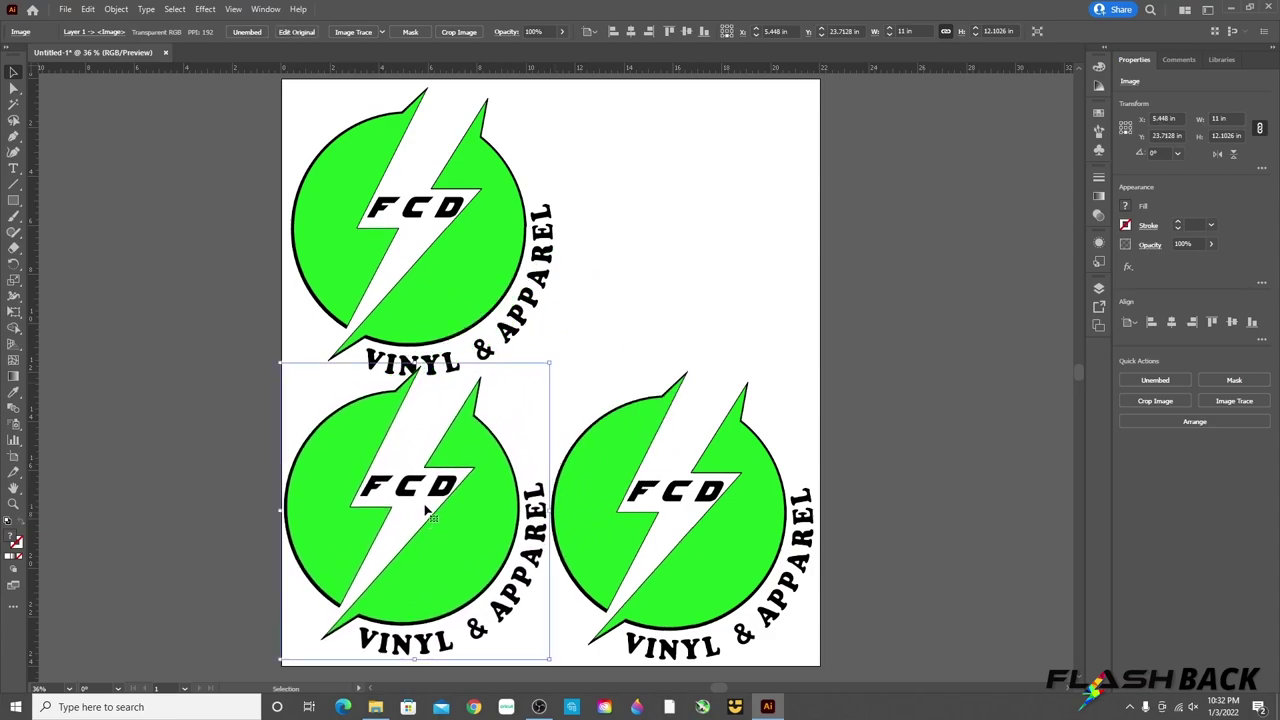
pyautogui.press('a')
pyautogui.moveTo(425, 527)
pyautogui.mouseDown()
pyautogui.moveTo(464, 484)
pyautogui.moveTo(425, 533)
pyautogui.mouseUp()
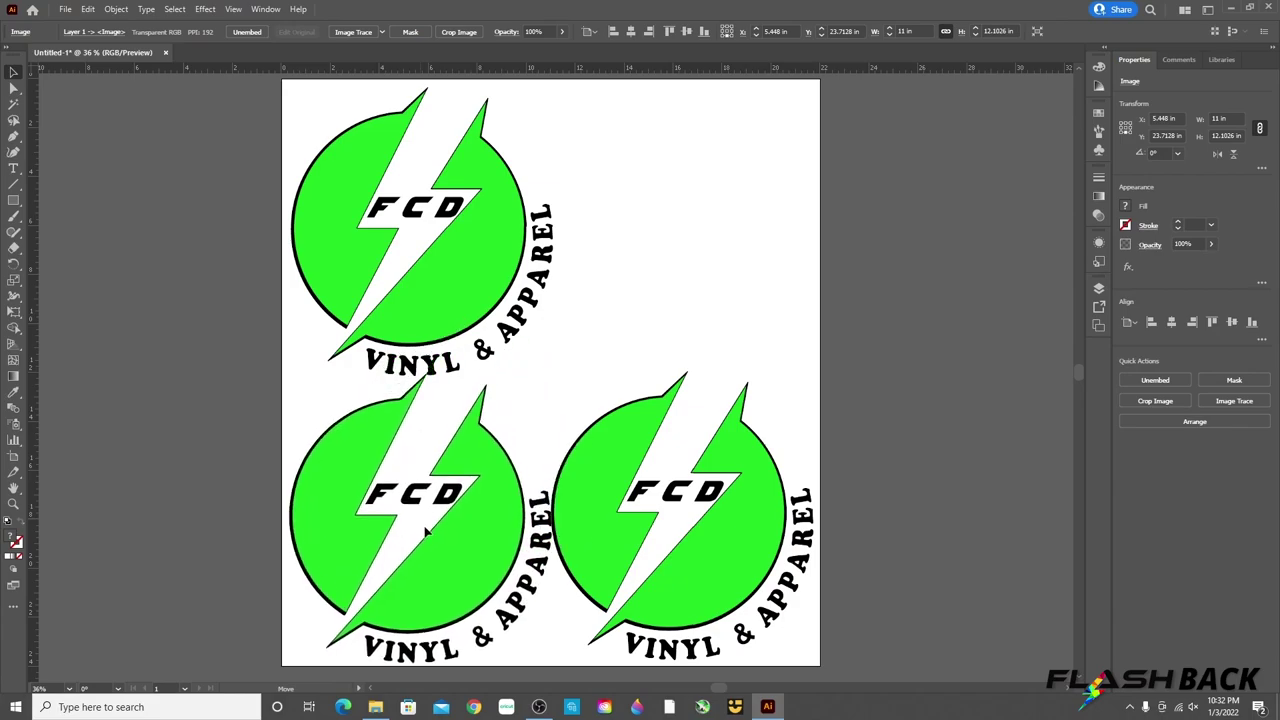
# Paste another copy at upper right and nudge all four logos into a grid.
pyautogui.click(651, 209)
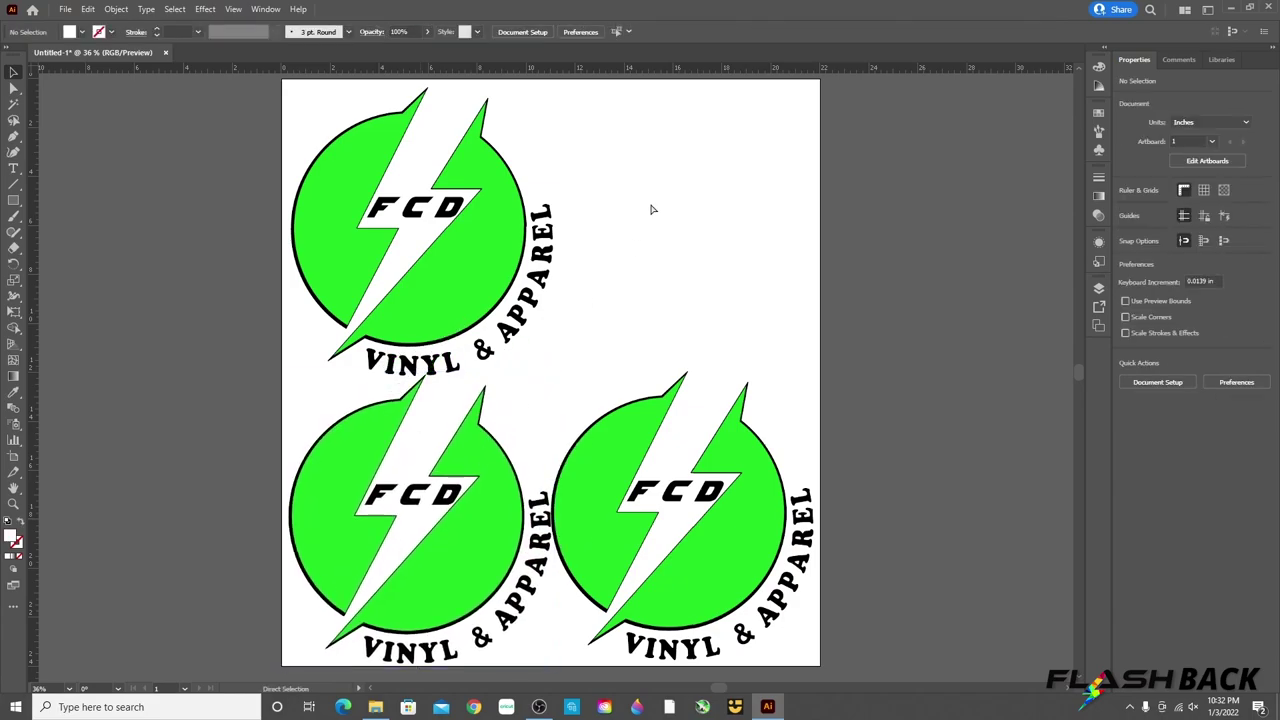
pyautogui.hotkey('ctrl', 'v')
pyautogui.moveTo(594, 363); pyautogui.dragTo(716, 242)
pyautogui.moveTo(510, 328); pyautogui.dragTo(507, 320)
pyautogui.moveTo(637, 298); pyautogui.dragTo(635, 300)
pyautogui.moveTo(655, 491); pyautogui.dragTo(648, 490)
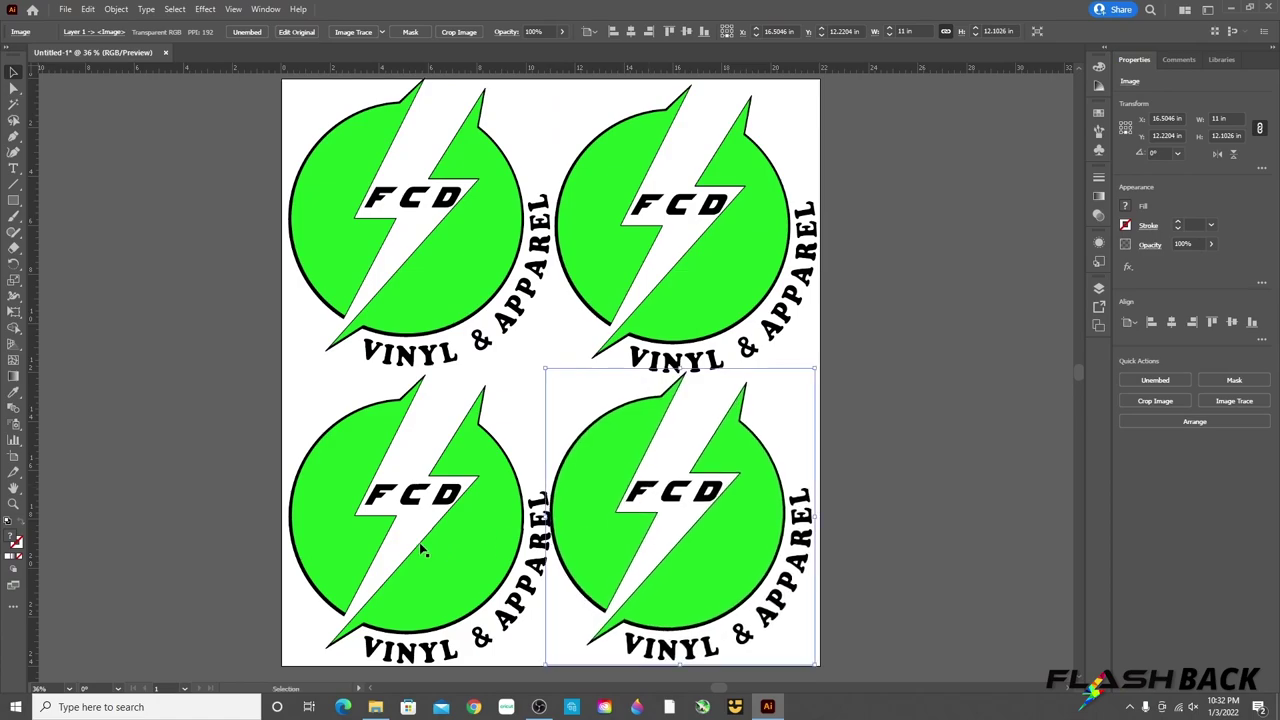
pyautogui.moveTo(398, 552)
pyautogui.mouseDown()
pyautogui.moveTo(391, 531)
pyautogui.moveTo(394, 549)
pyautogui.mouseUp()
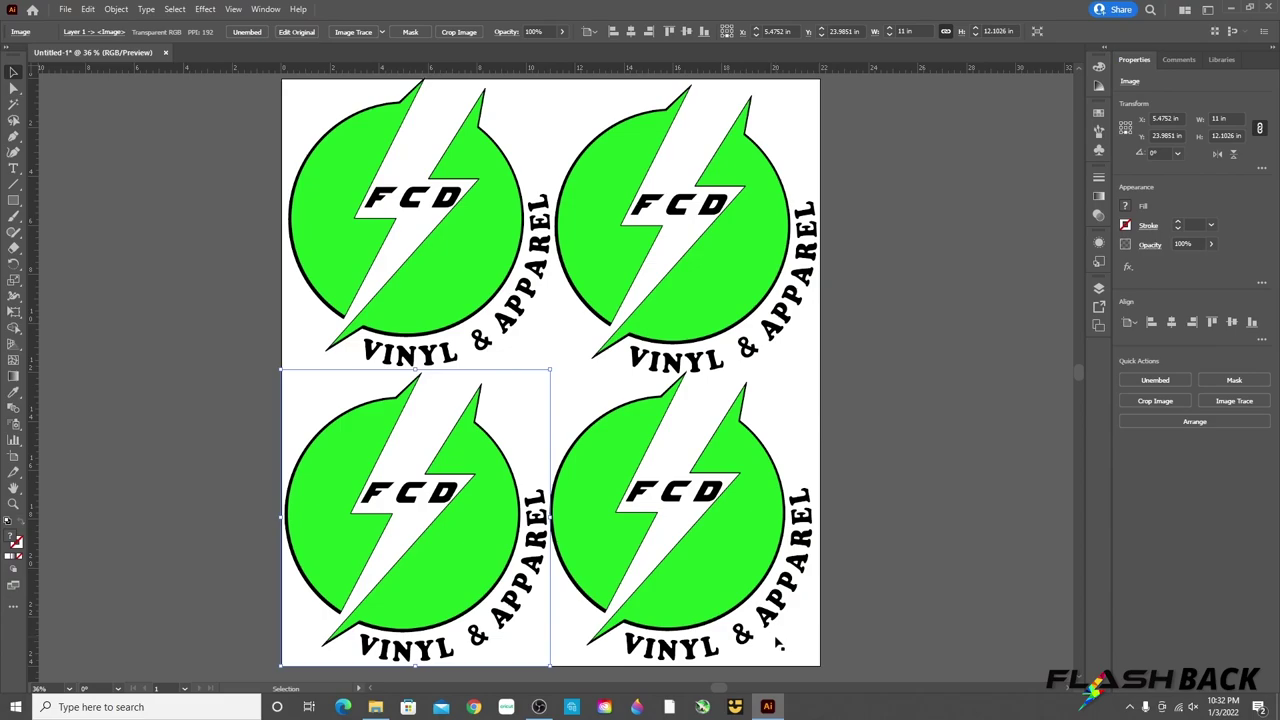
# Nudge the bottom-right logo slightly down and left, to X 16.3797 in, Y 24.123 in.
pyautogui.moveTo(710, 568); pyautogui.dragTo(709, 563)
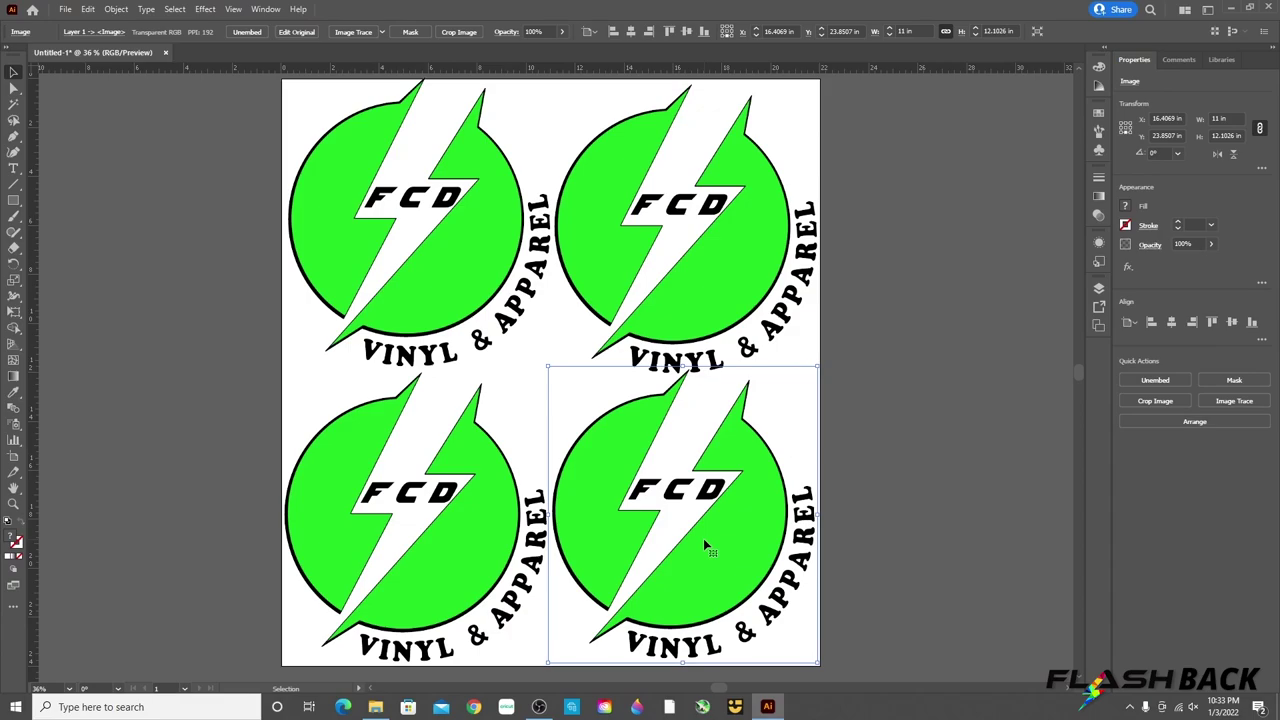
pyautogui.moveTo(670, 541); pyautogui.dragTo(672, 550)
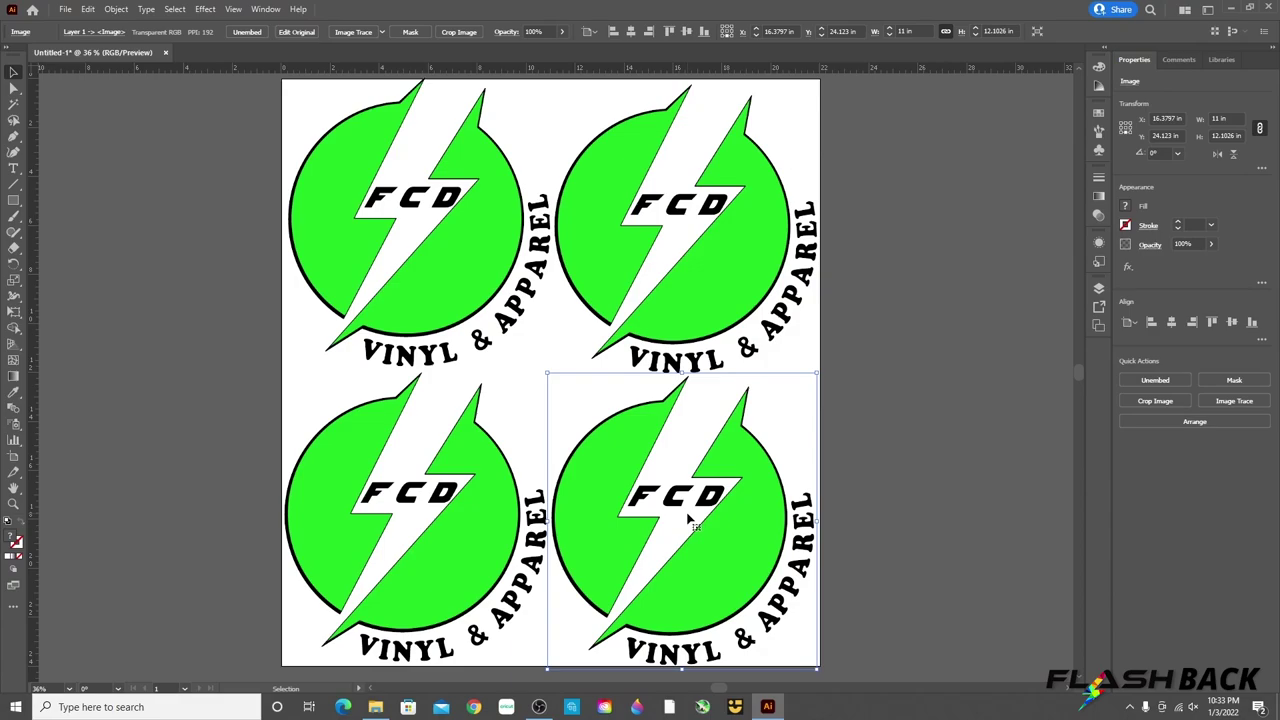
# Delete the two bottom-row logos and undo the recent moves.
pyautogui.press('Delete')
pyautogui.click(434, 525)
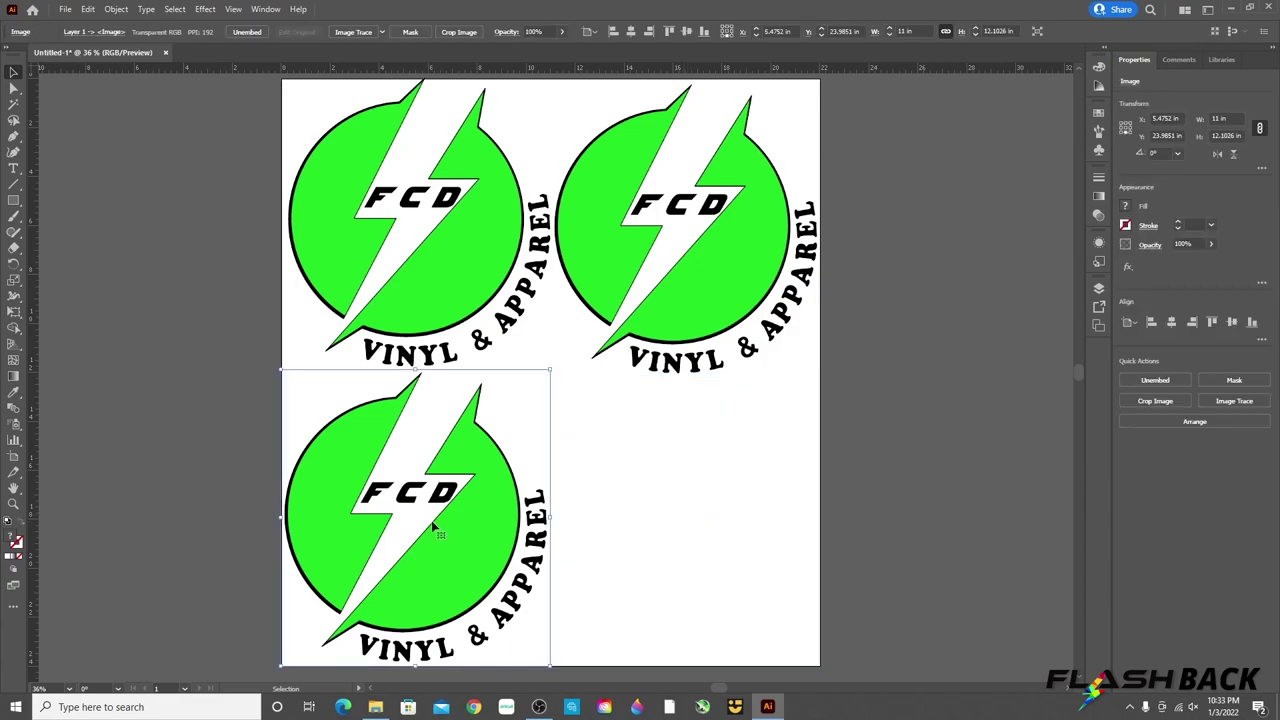
pyautogui.press('Delete')
pyautogui.hotkey('ctrl', 'z')
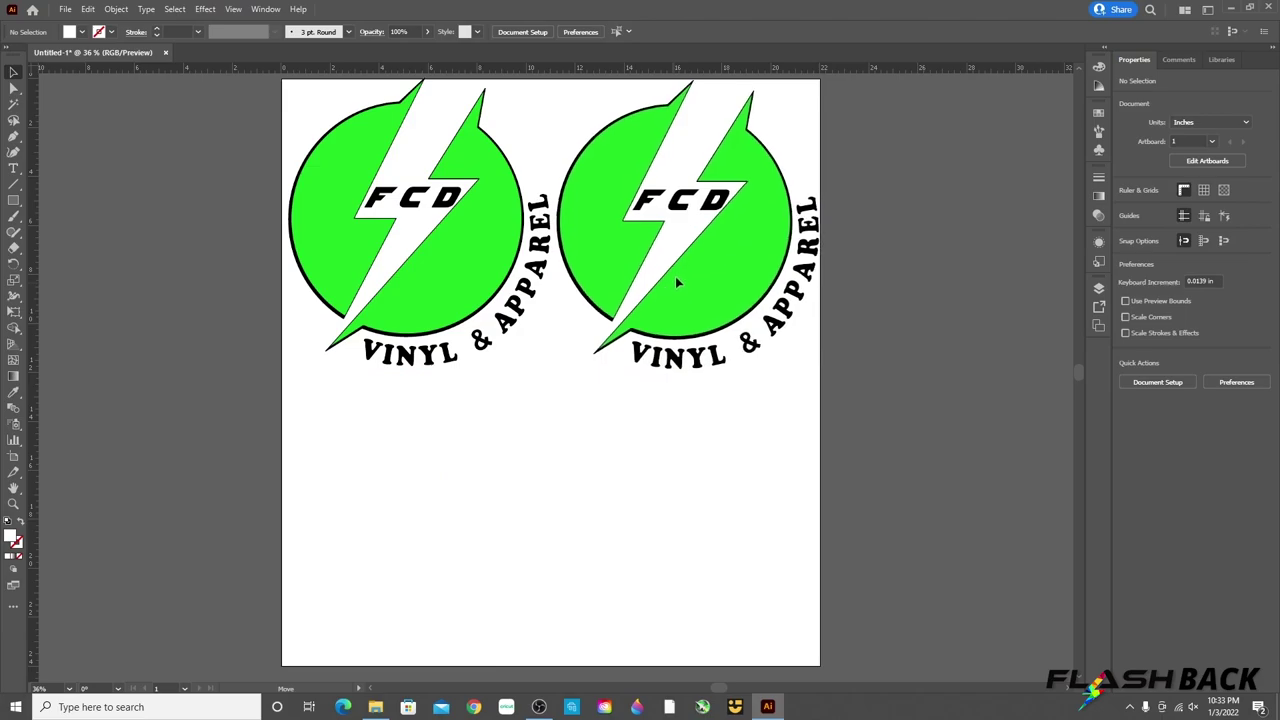
pyautogui.hotkey('ctrl', 'z')
pyautogui.hotkey('ctrl', 'z')
pyautogui.hotkey('ctrl', 'z')
pyautogui.hotkey('ctrl', 'z')
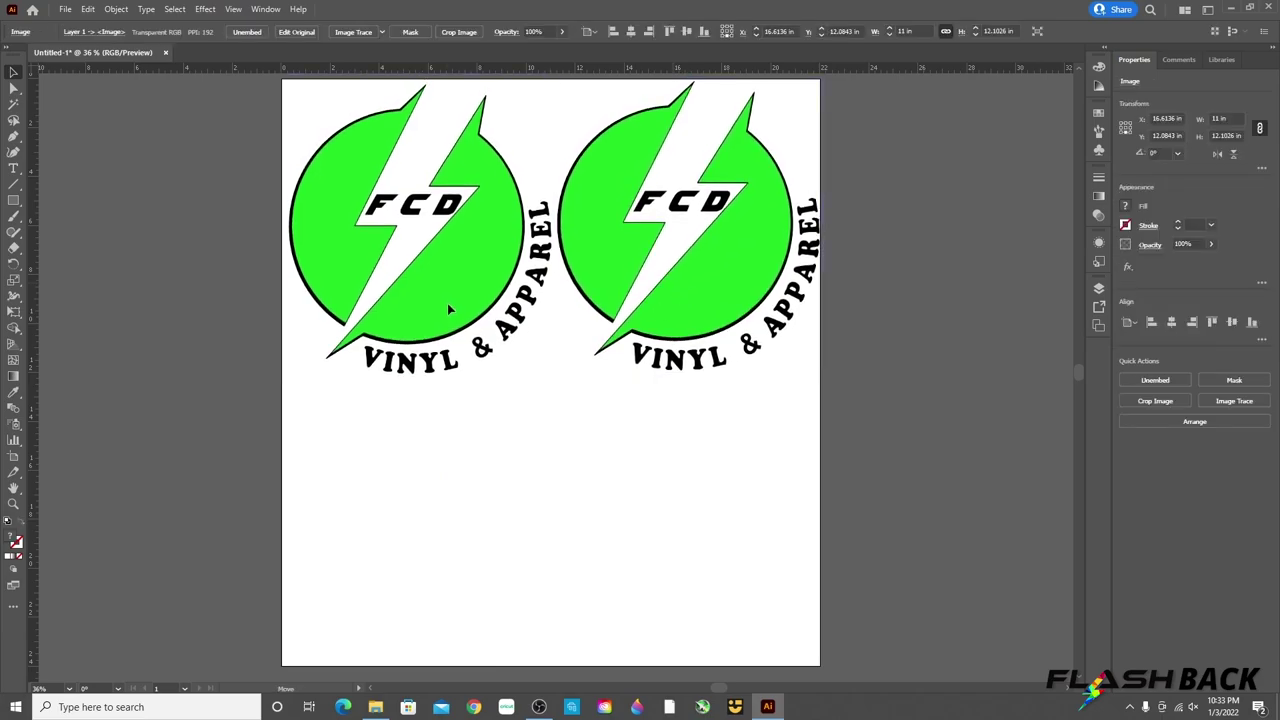
# Select both top-row logo images together.
pyautogui.click(447, 303)
pyautogui.click(628, 327)
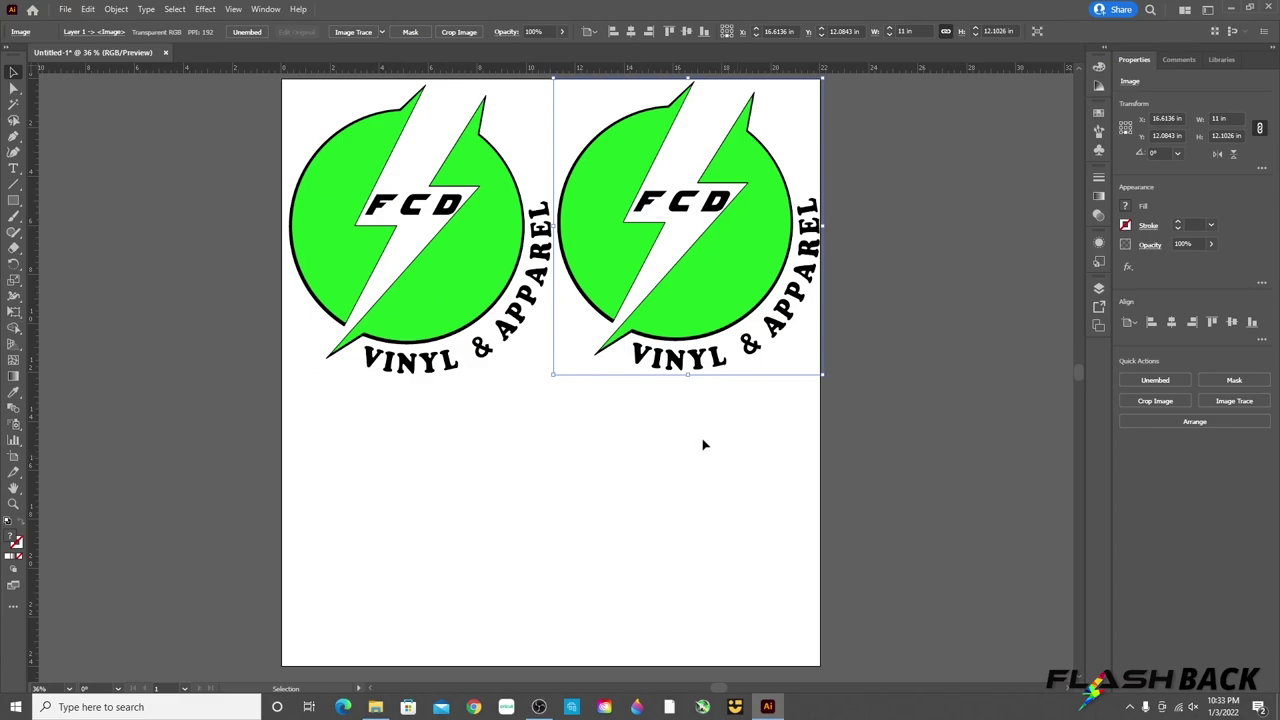
pyautogui.moveTo(747, 430); pyautogui.dragTo(363, 276)
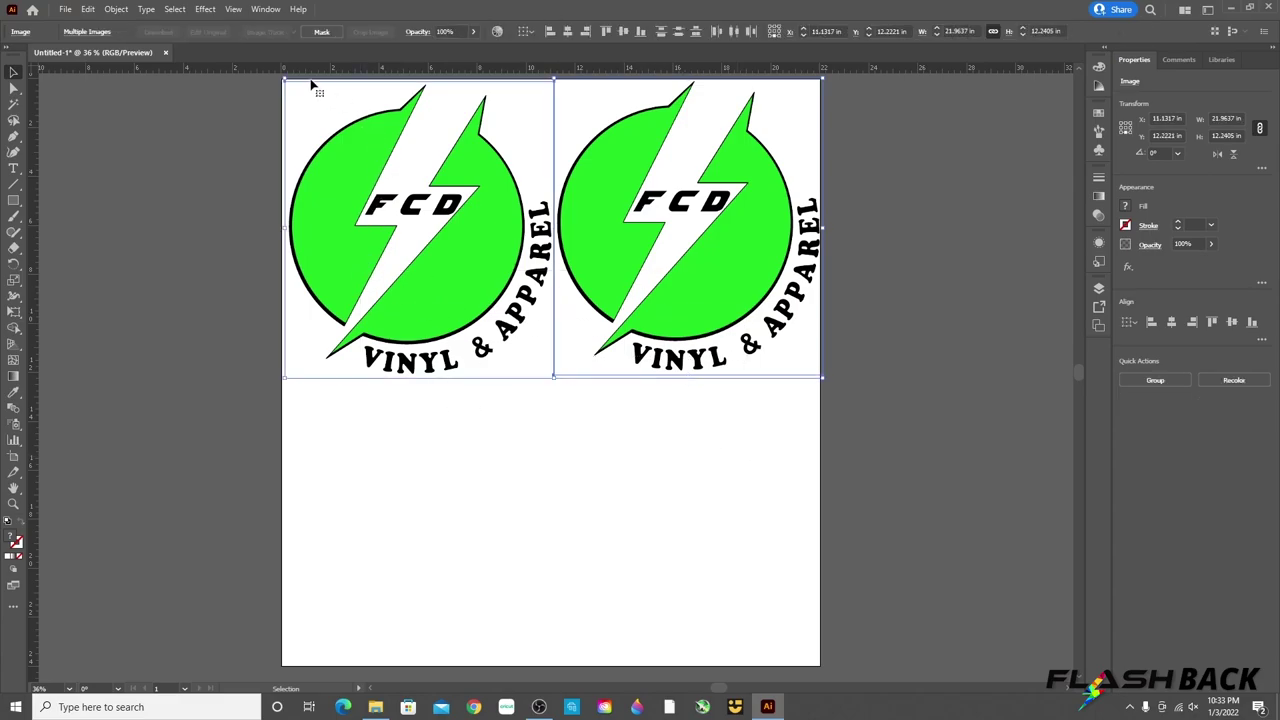
pyautogui.click(70, 12)
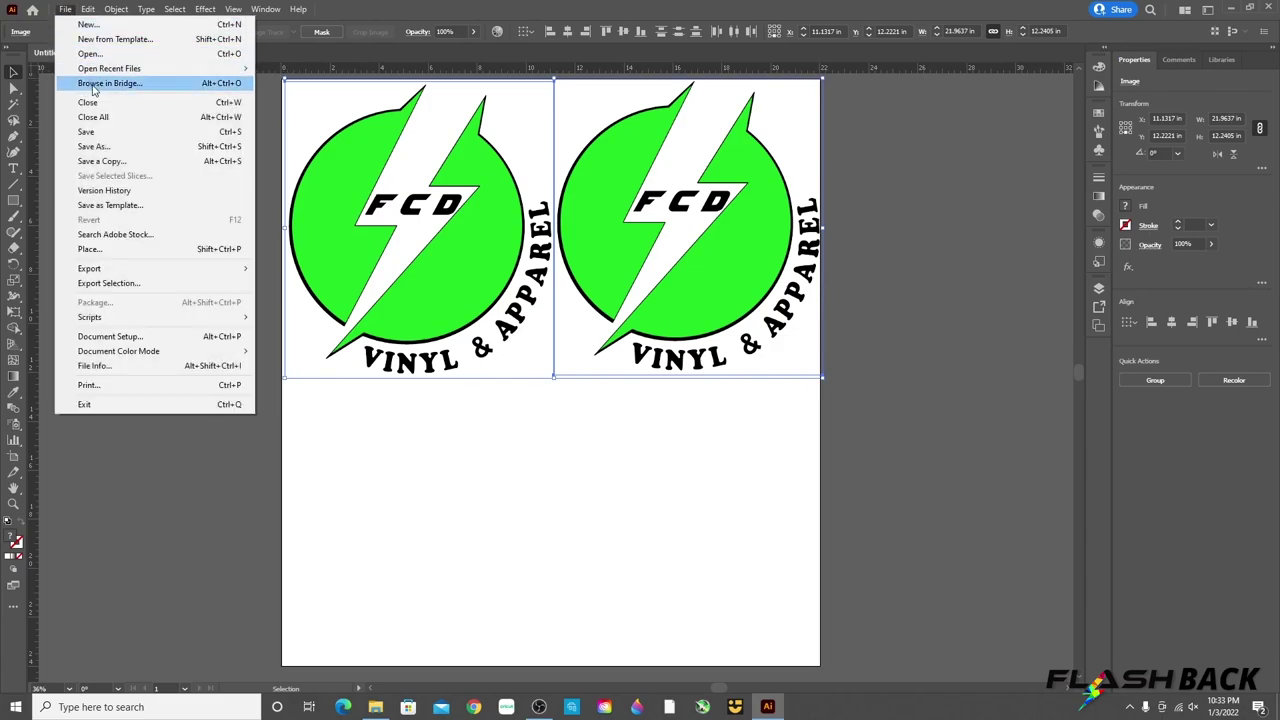
pyautogui.moveTo(86, 12)
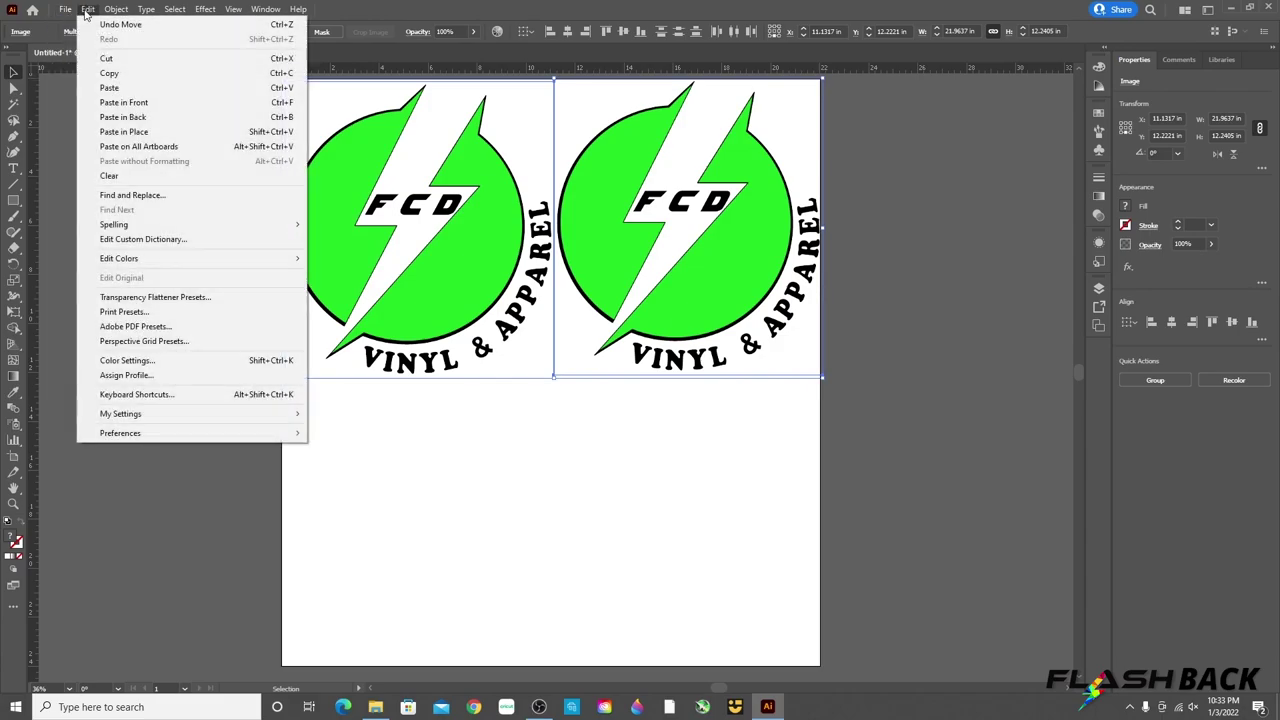
pyautogui.click(110, 73)
pyautogui.click(371, 449)
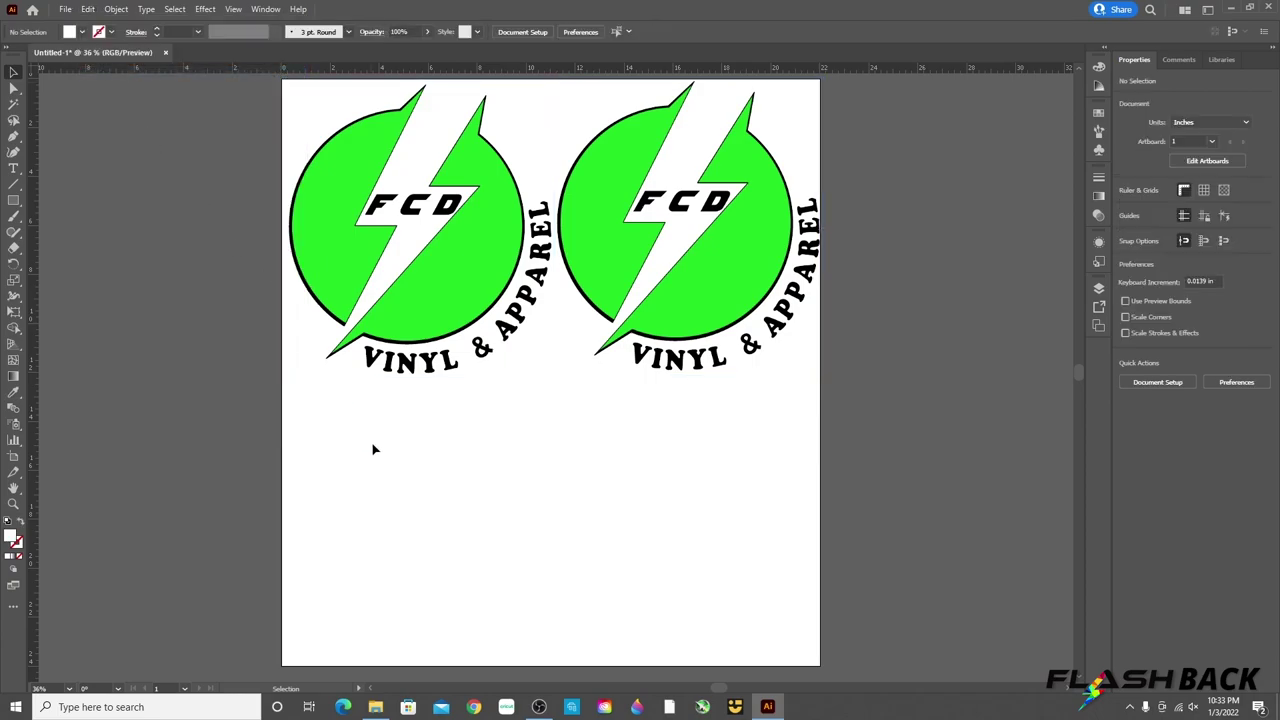
pyautogui.click(88, 9)
pyautogui.click(108, 88)
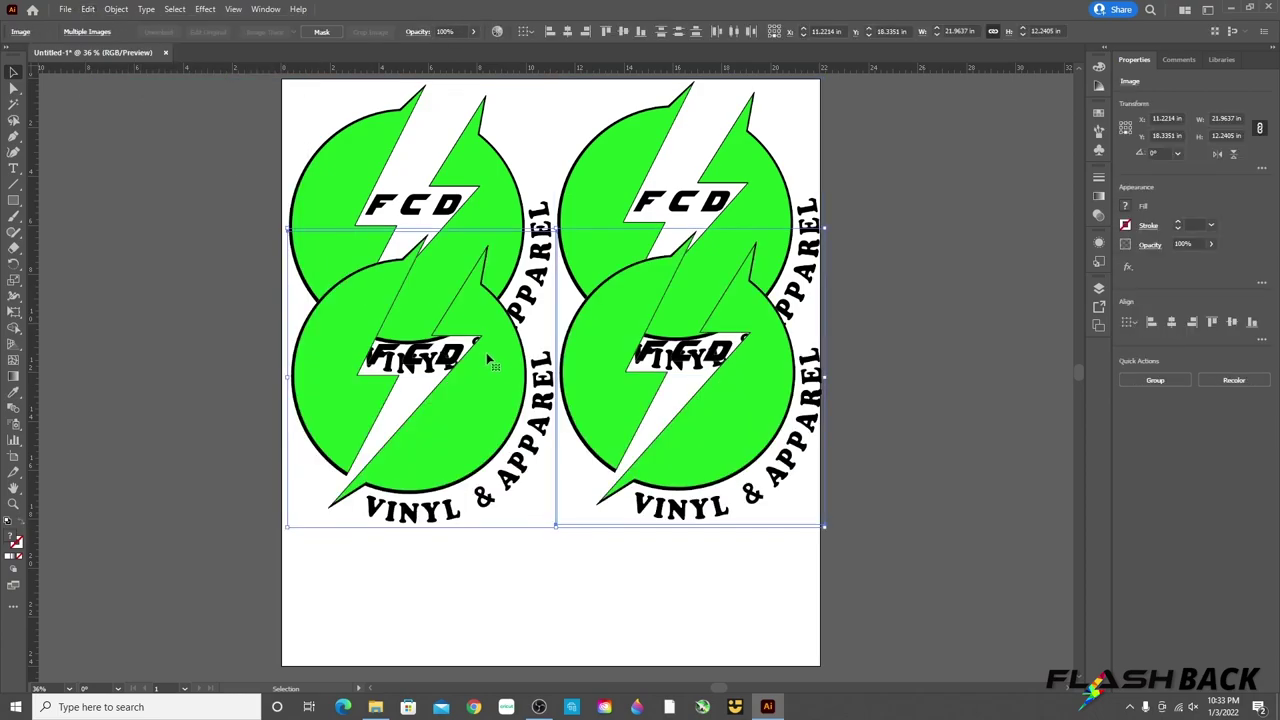
pyautogui.moveTo(494, 360); pyautogui.dragTo(494, 494)
pyautogui.press('Delete')
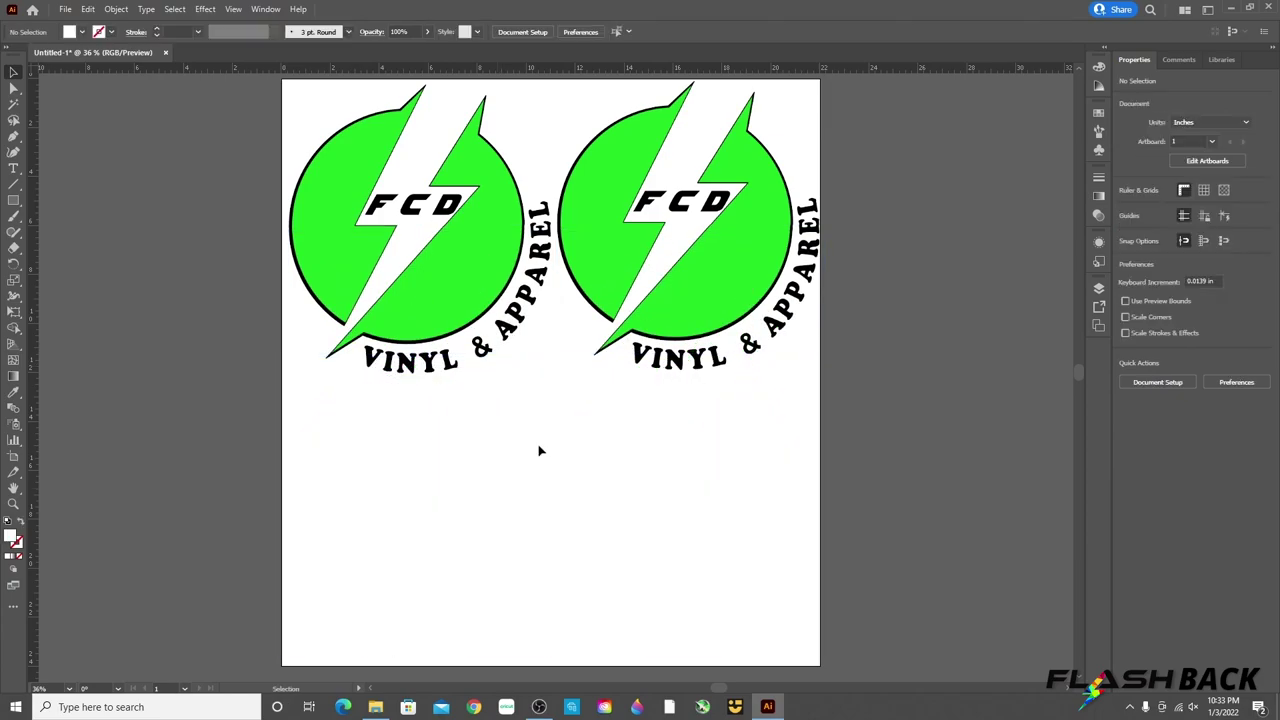
pyautogui.moveTo(770, 411); pyautogui.dragTo(352, 240)
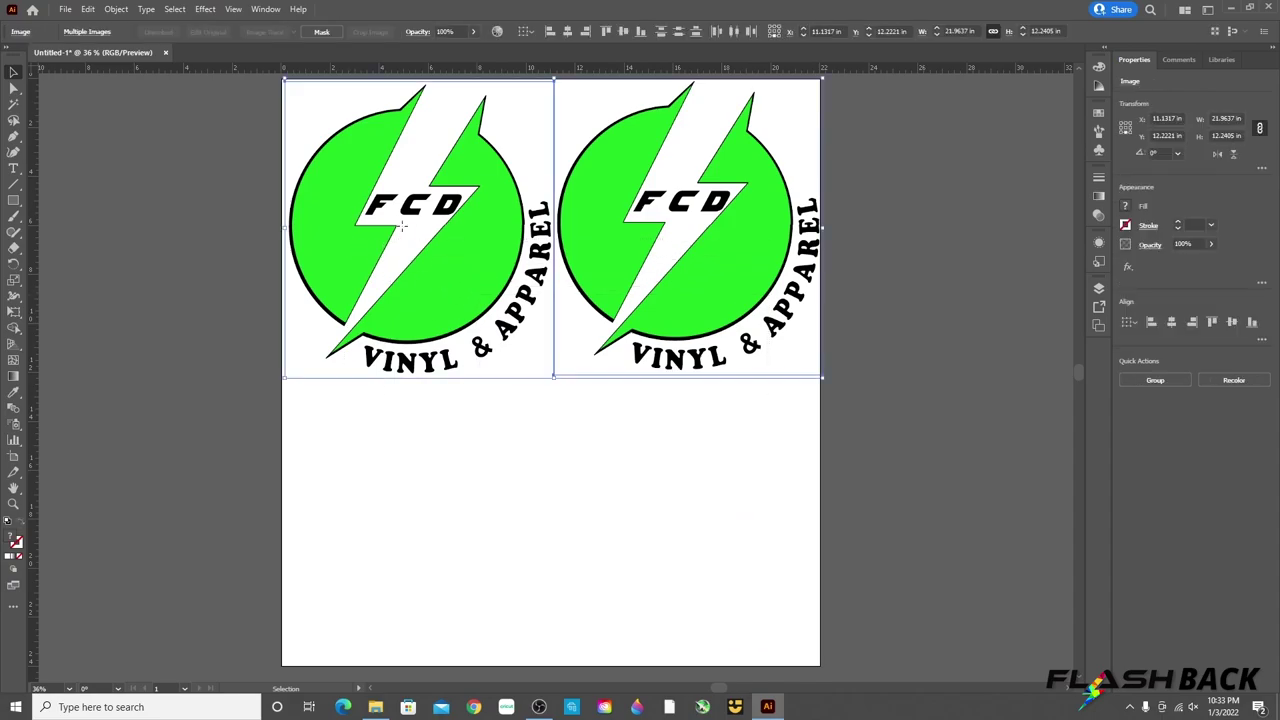
pyautogui.moveTo(401, 226); pyautogui.dragTo(403, 516)
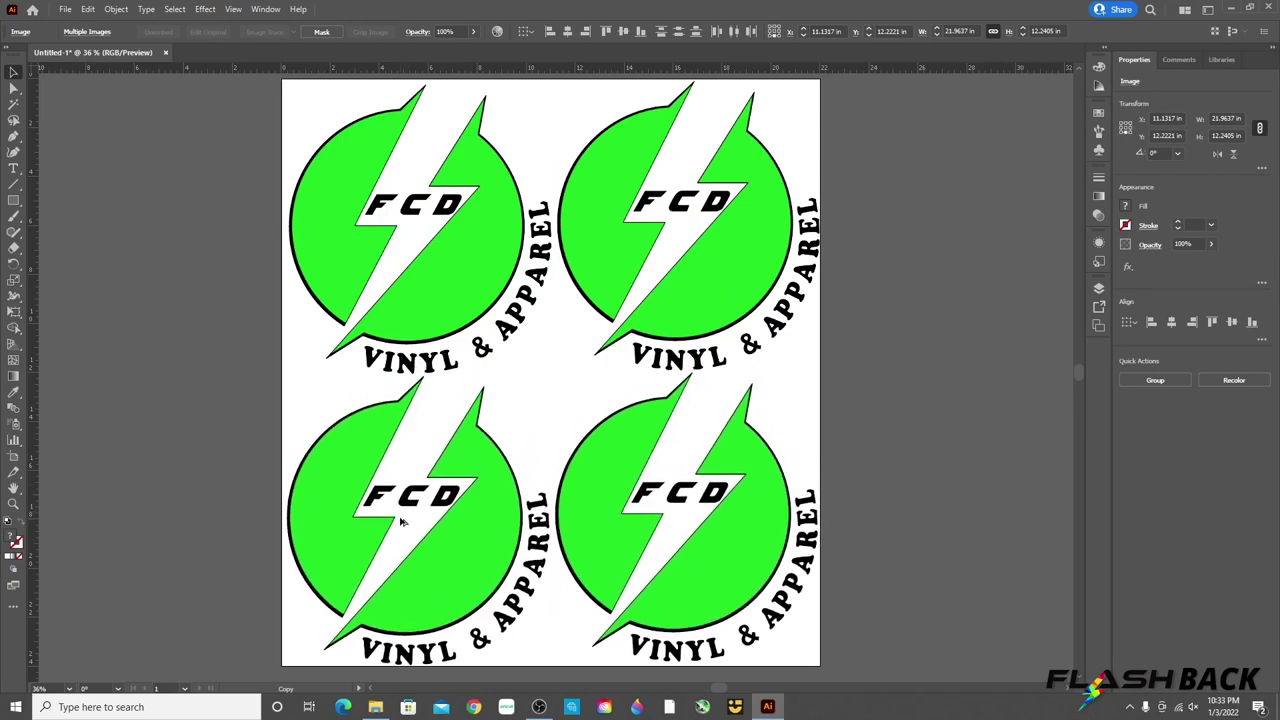
pyautogui.press('Delete')
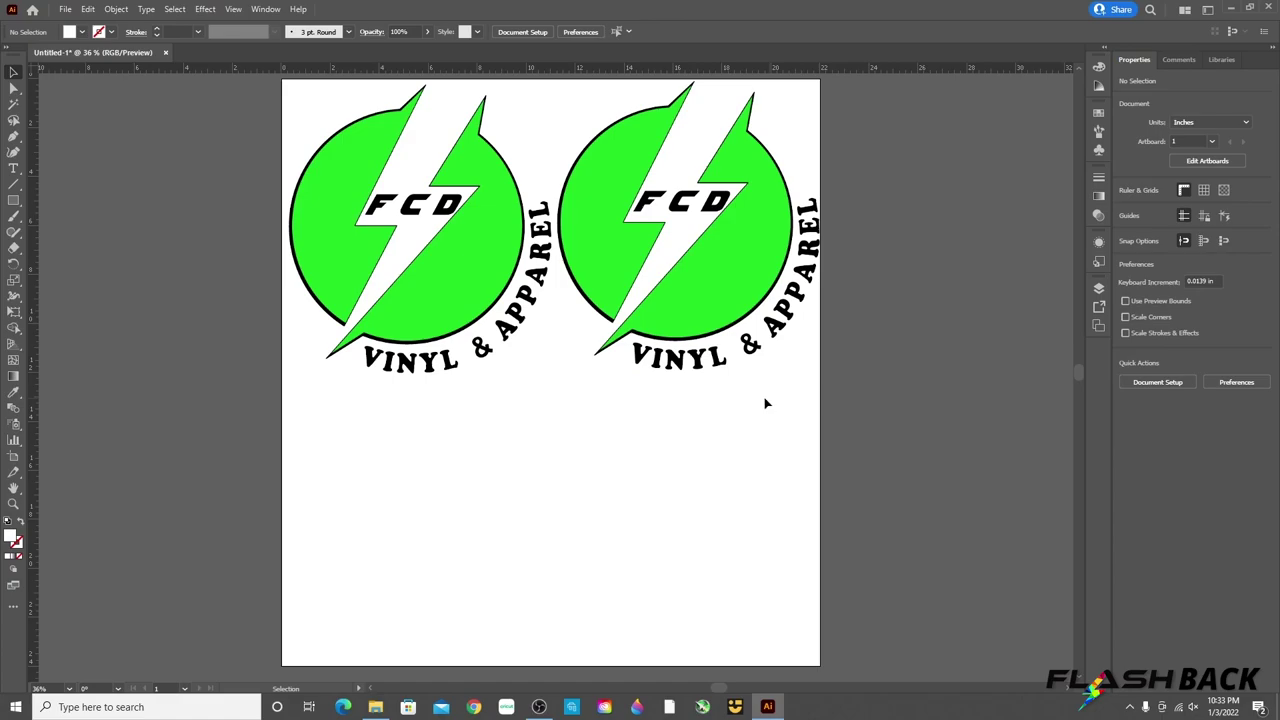
pyautogui.moveTo(761, 397); pyautogui.dragTo(341, 236)
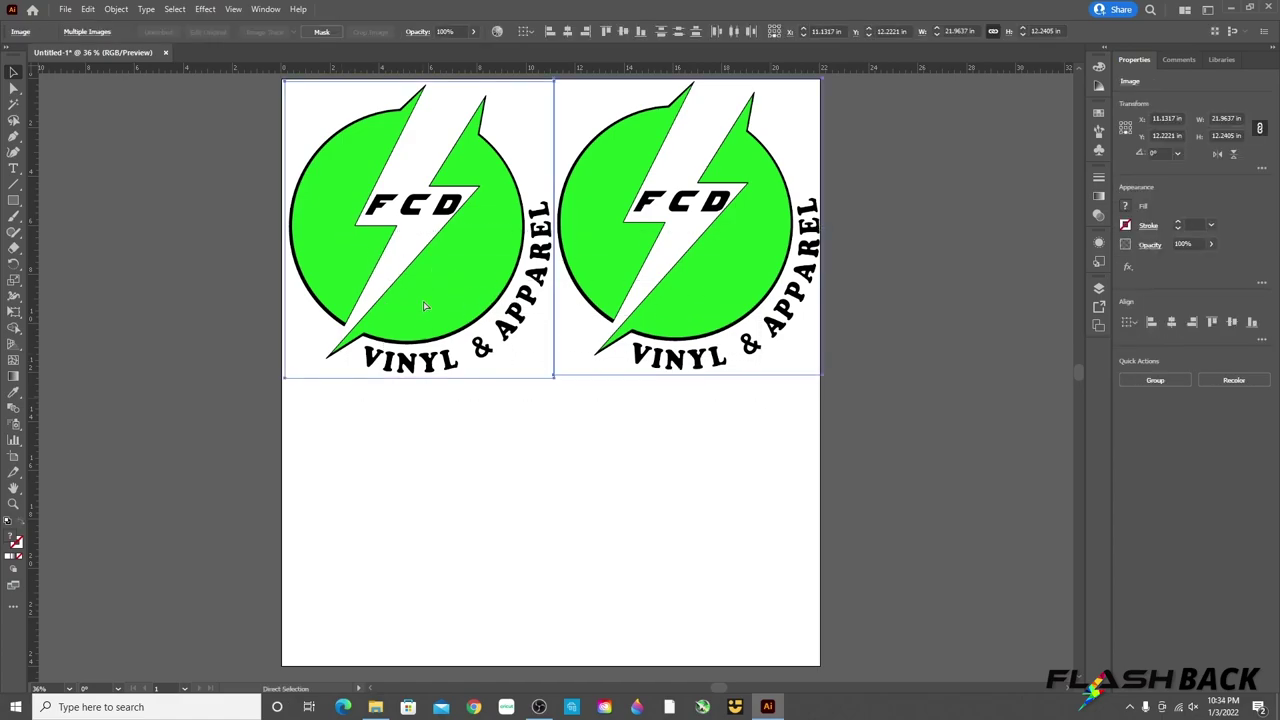
pyautogui.click(507, 436)
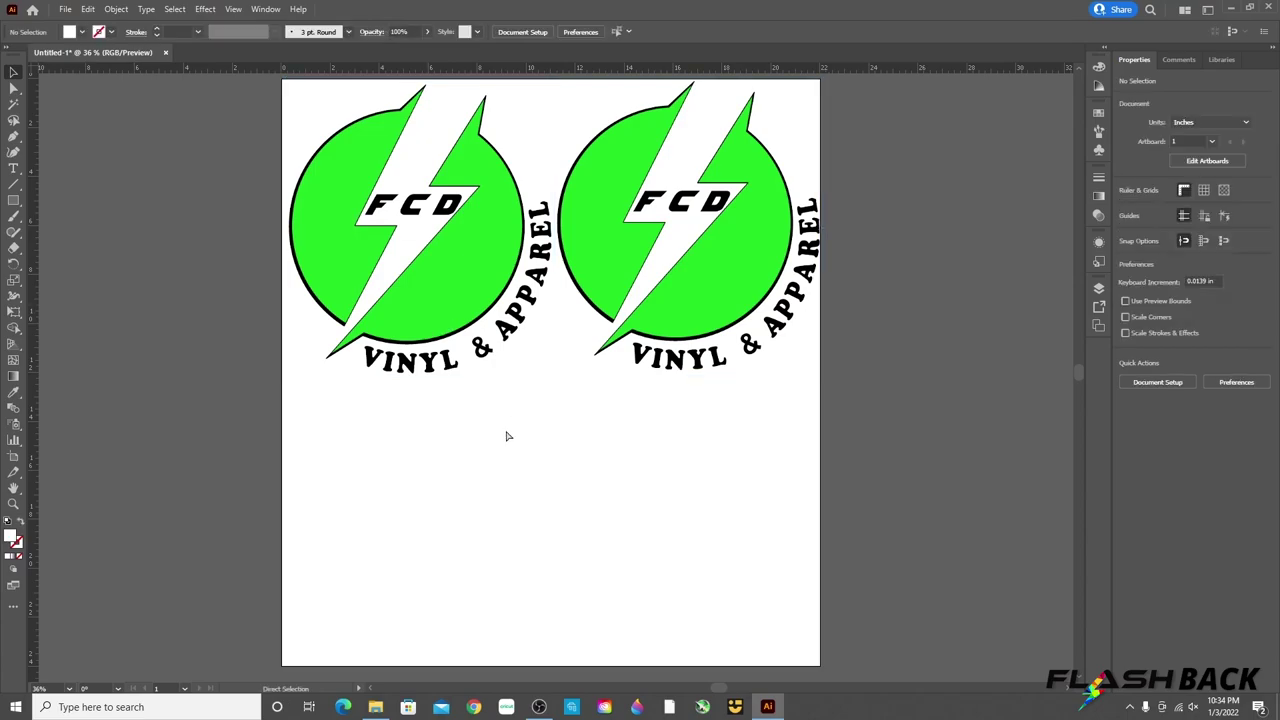
pyautogui.hotkey('ctrl', 'v')
# Drag the pasted pair into the bottom row, align it, and shift the top-right logo left.
pyautogui.moveTo(556, 403); pyautogui.dragTo(551, 550)
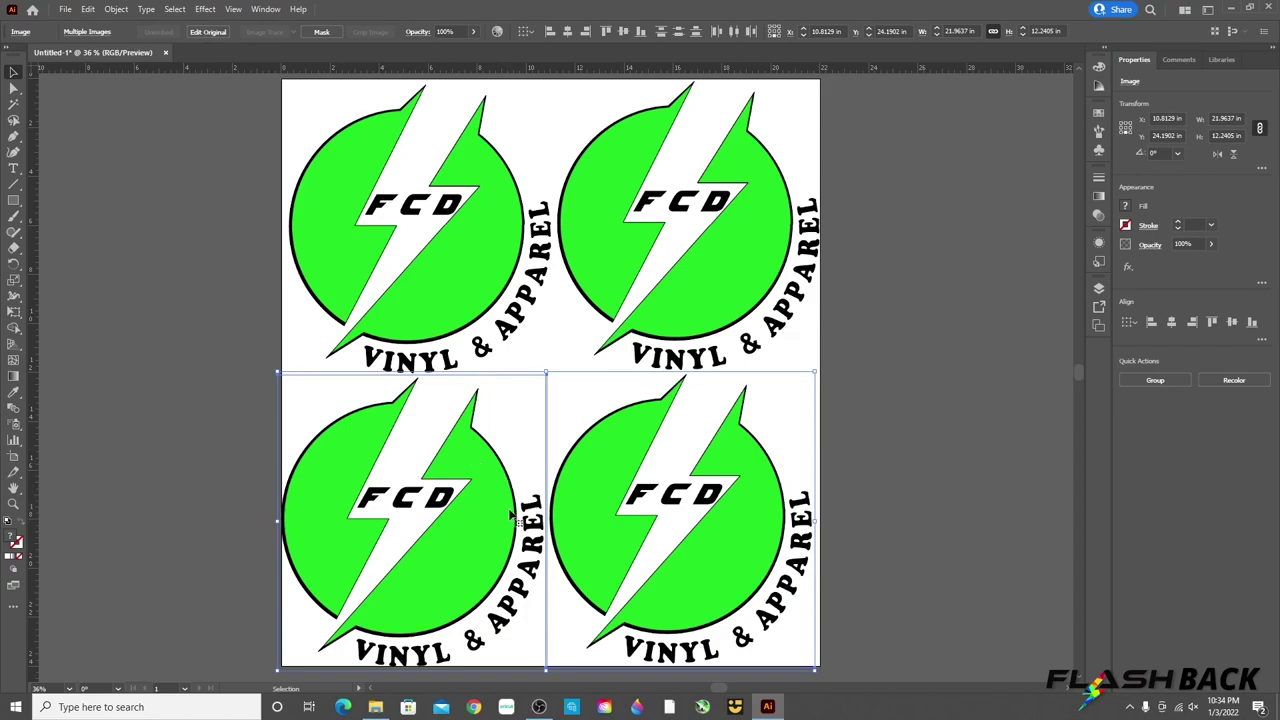
pyautogui.moveTo(504, 512); pyautogui.dragTo(509, 512)
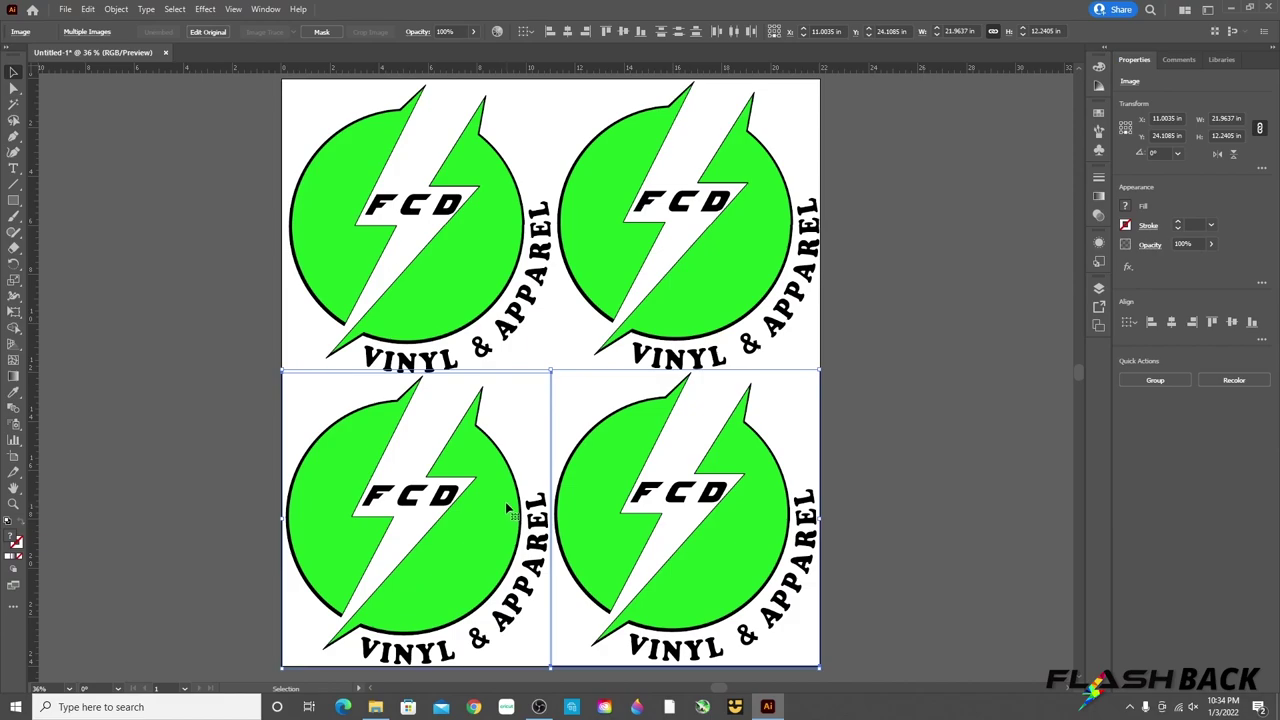
pyautogui.click(923, 424)
pyautogui.moveTo(740, 303); pyautogui.dragTo(737, 303)
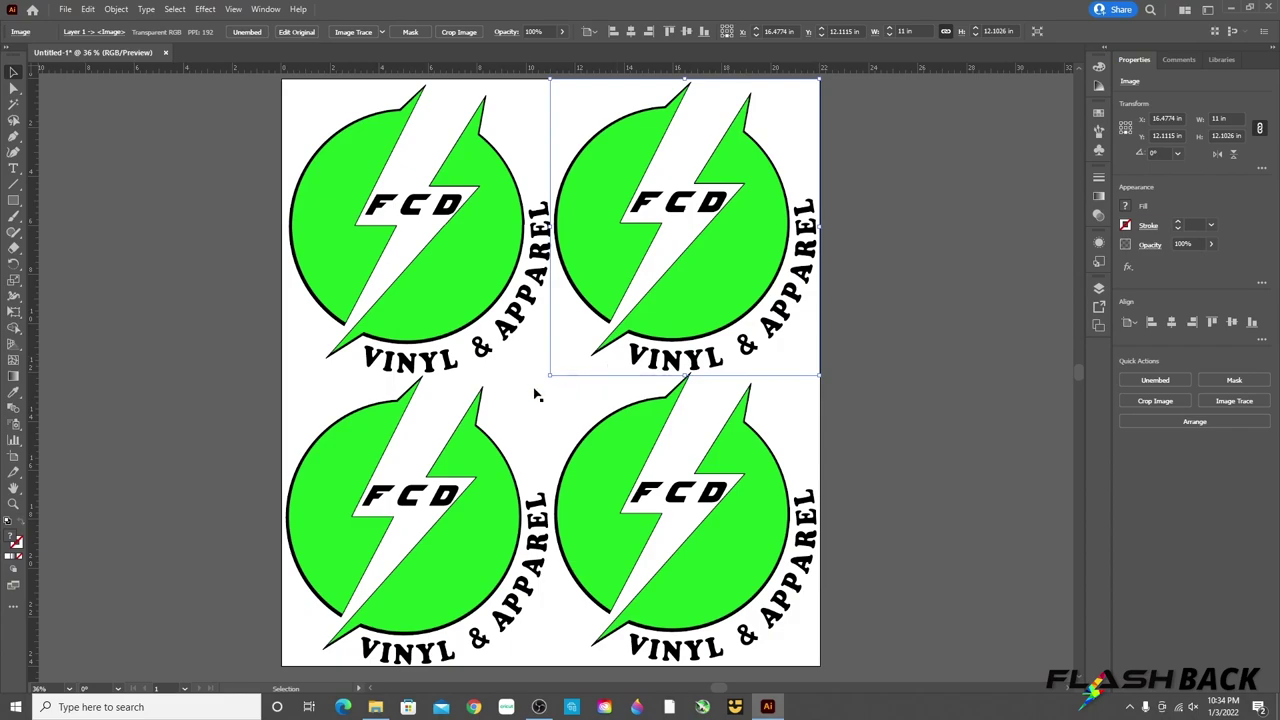
pyautogui.click(556, 428)
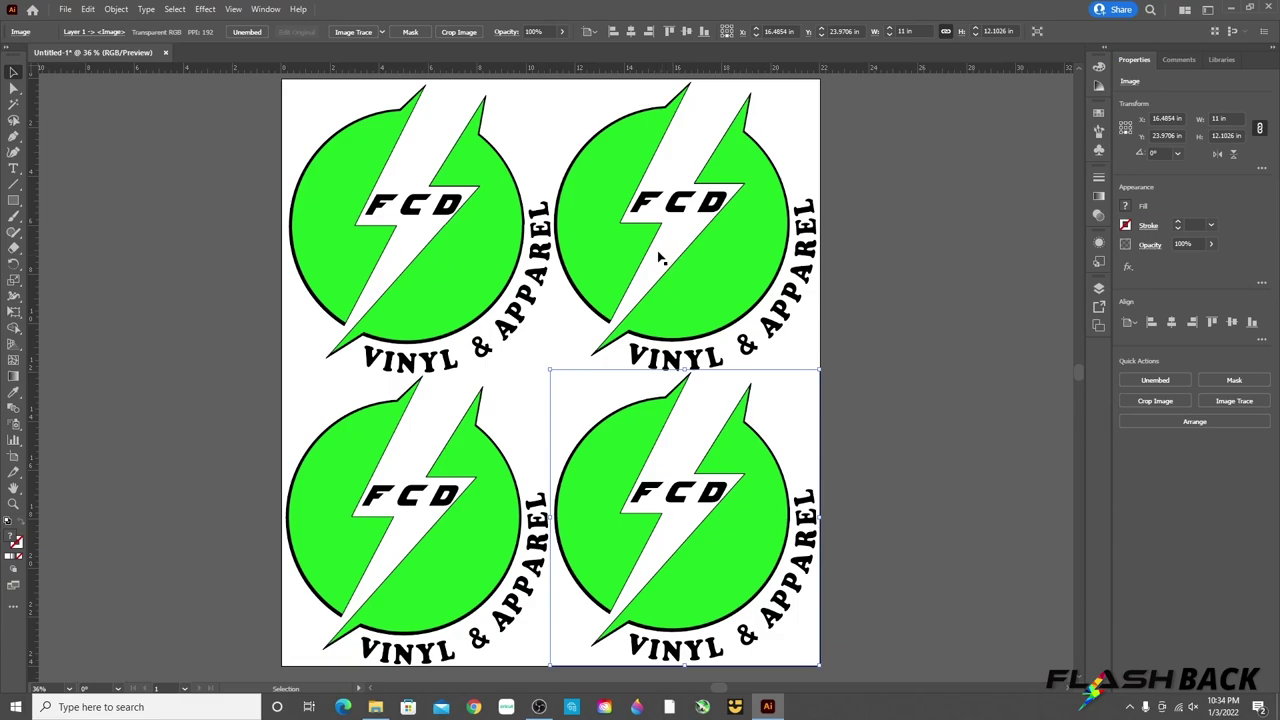
# Duplicate a logo toward the page centre and resize it to 4 in wide.
pyautogui.moveTo(654, 249); pyautogui.dragTo(592, 348)
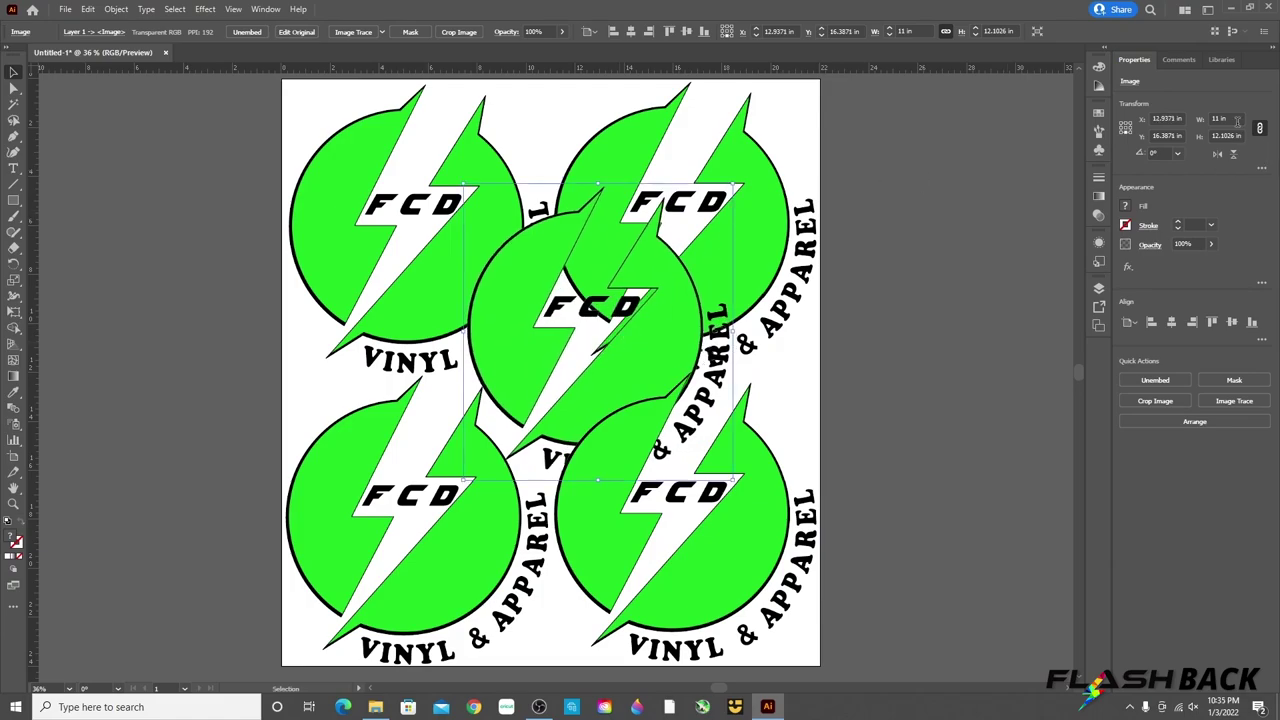
pyautogui.click(1211, 120)
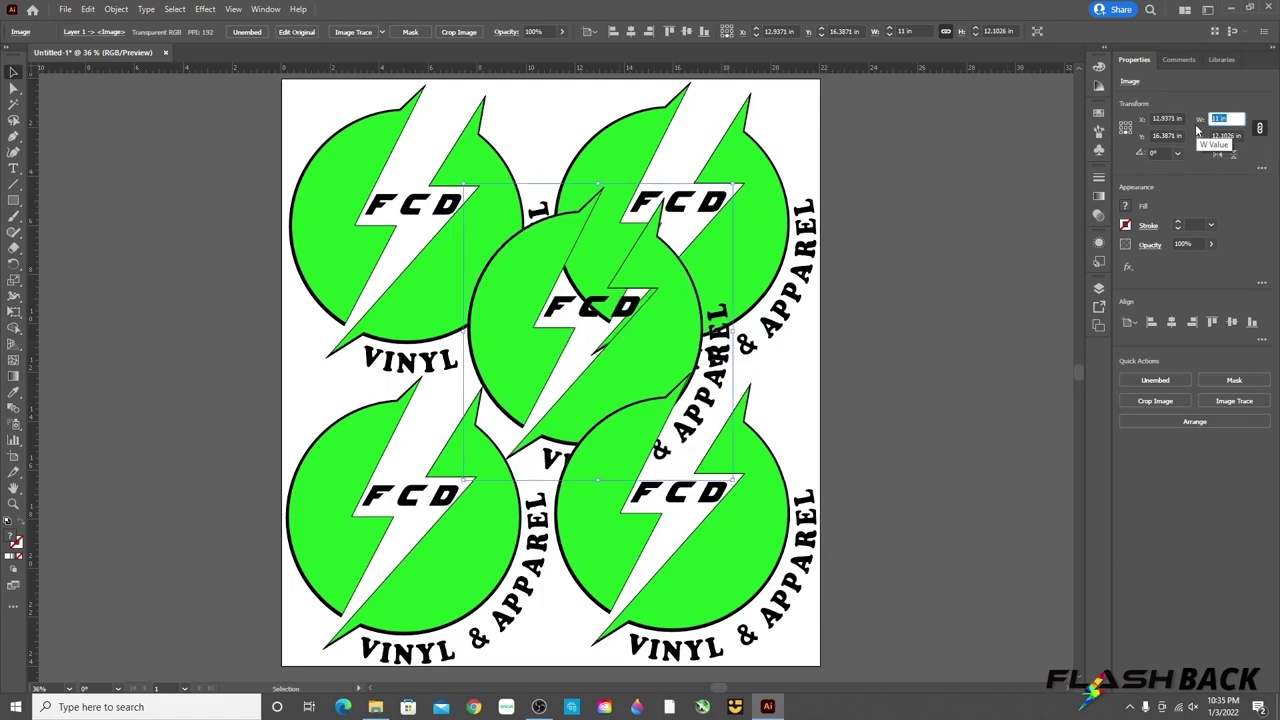
pyautogui.write('4')
pyautogui.press('Return')
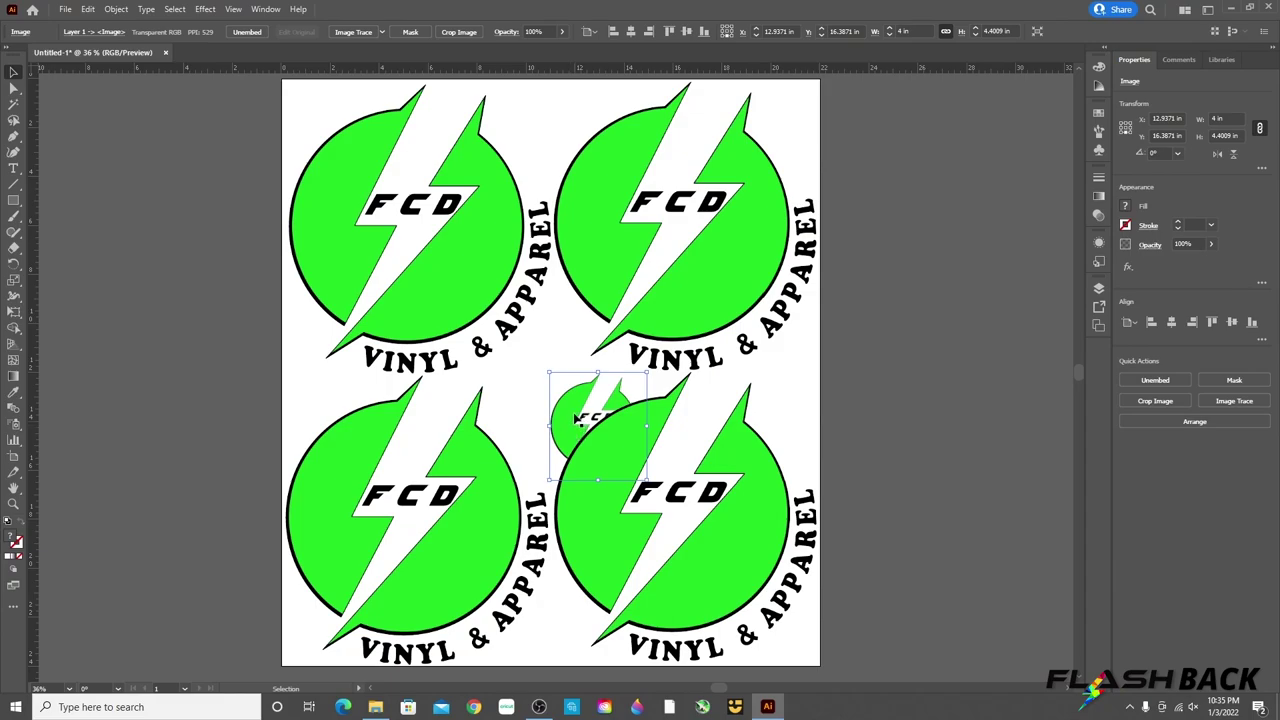
pyautogui.hotkey('ctrl', 'z')
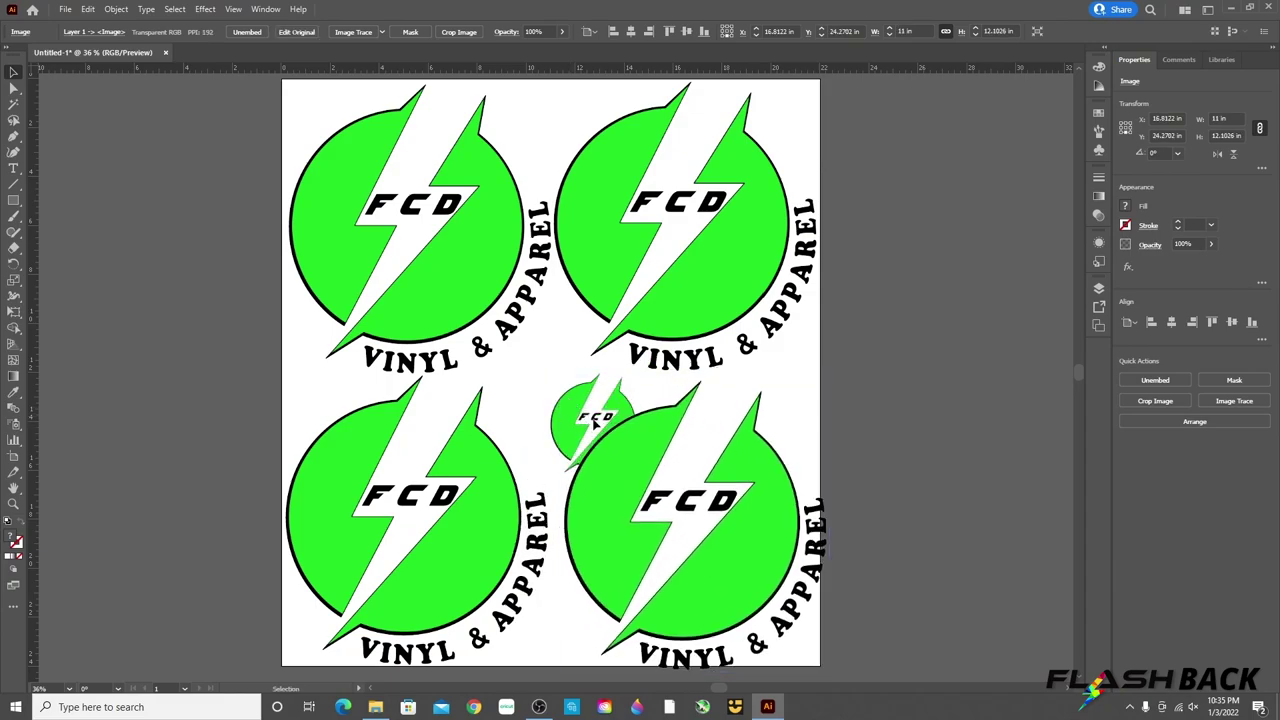
# Centre the small logo between the four and nudge the bottom logos back into place.
pyautogui.moveTo(594, 422); pyautogui.dragTo(530, 378)
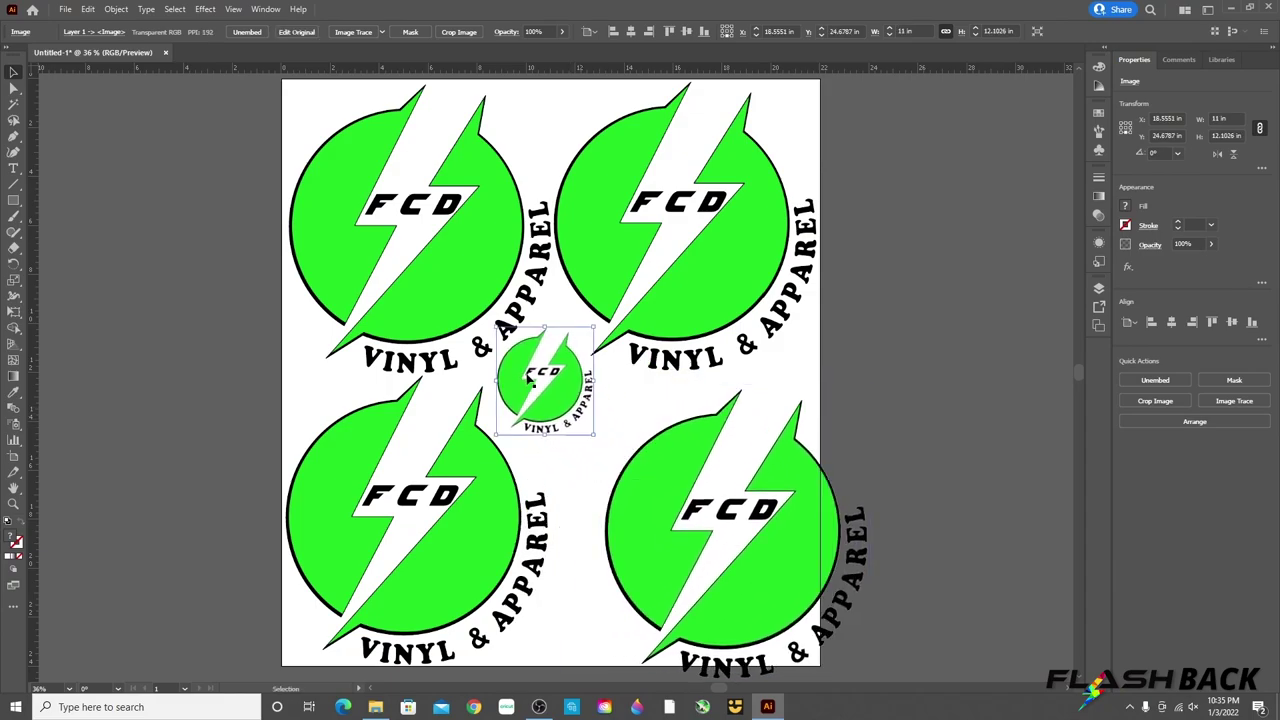
pyautogui.moveTo(686, 526); pyautogui.dragTo(632, 510)
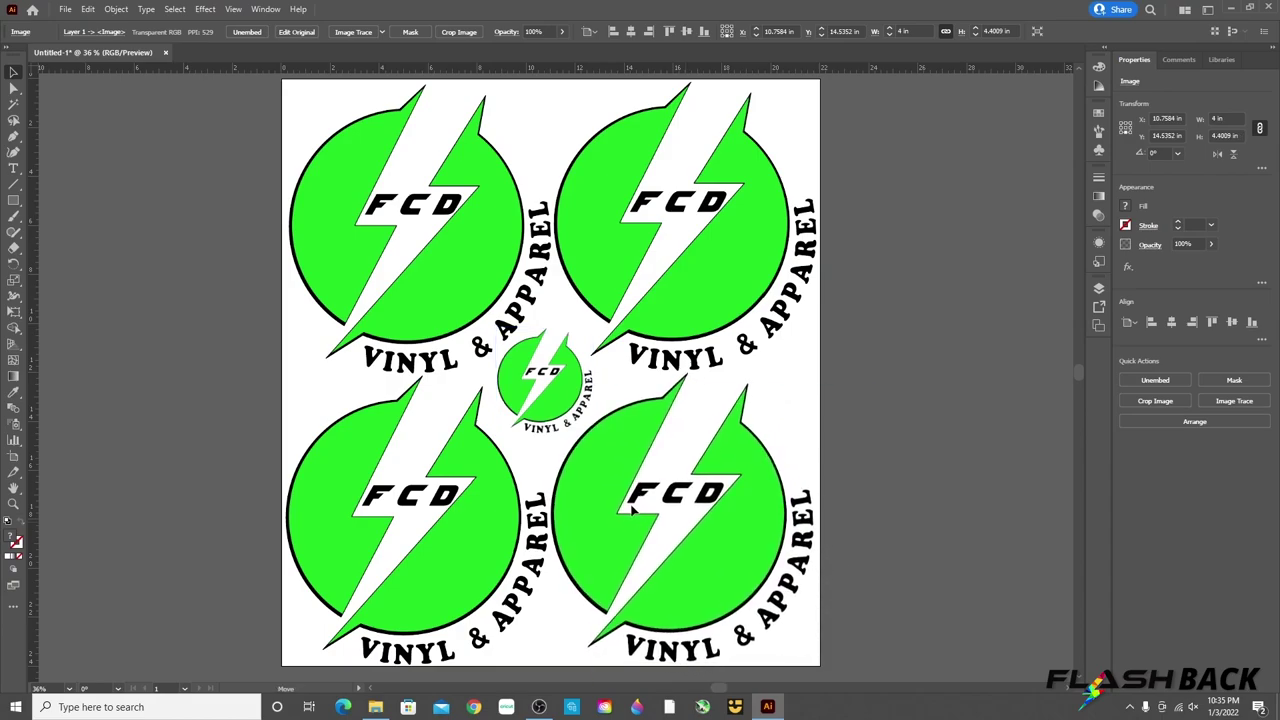
pyautogui.moveTo(524, 393); pyautogui.dragTo(513, 398)
pyautogui.click(548, 352)
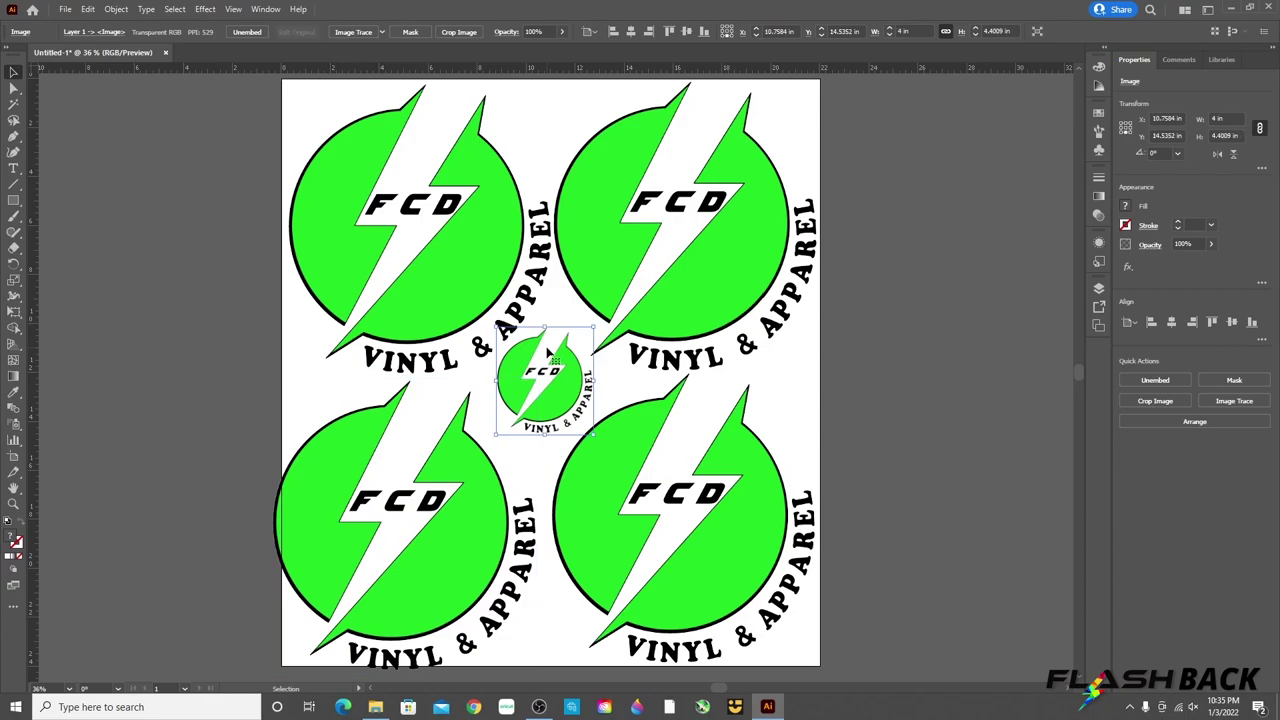
pyautogui.moveTo(548, 352); pyautogui.dragTo(530, 388)
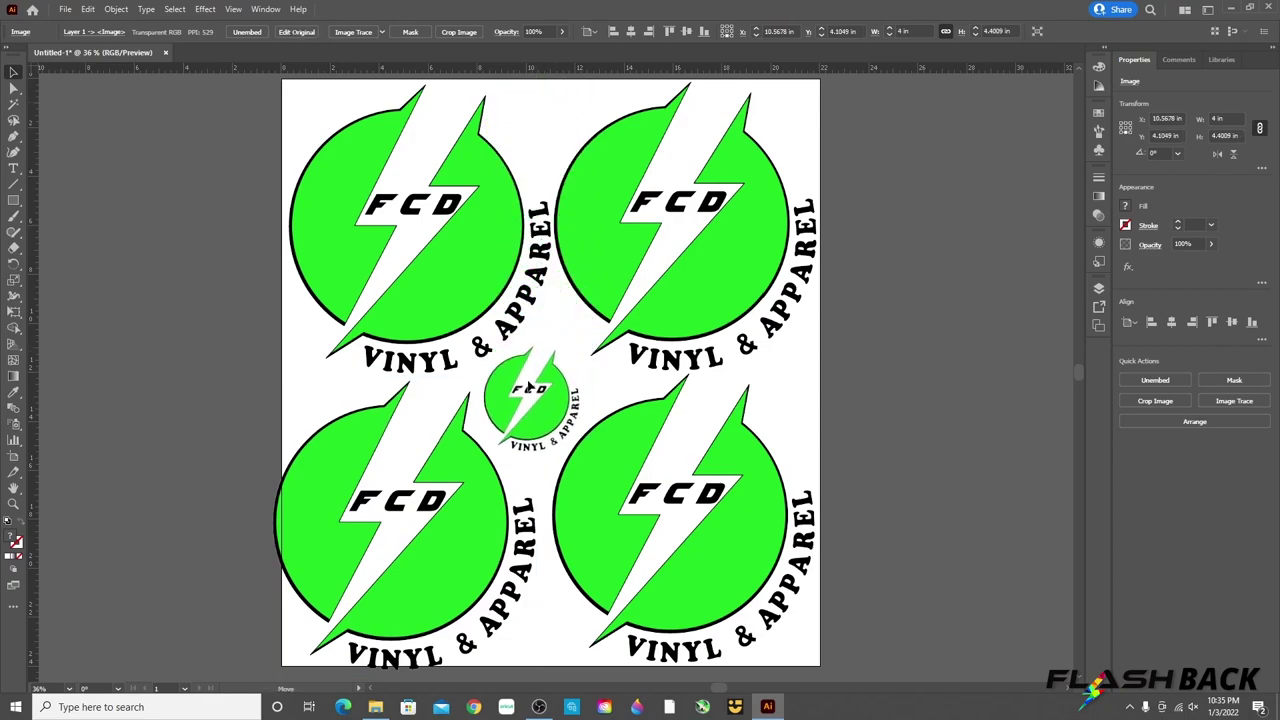
pyautogui.moveTo(434, 533); pyautogui.dragTo(440, 524)
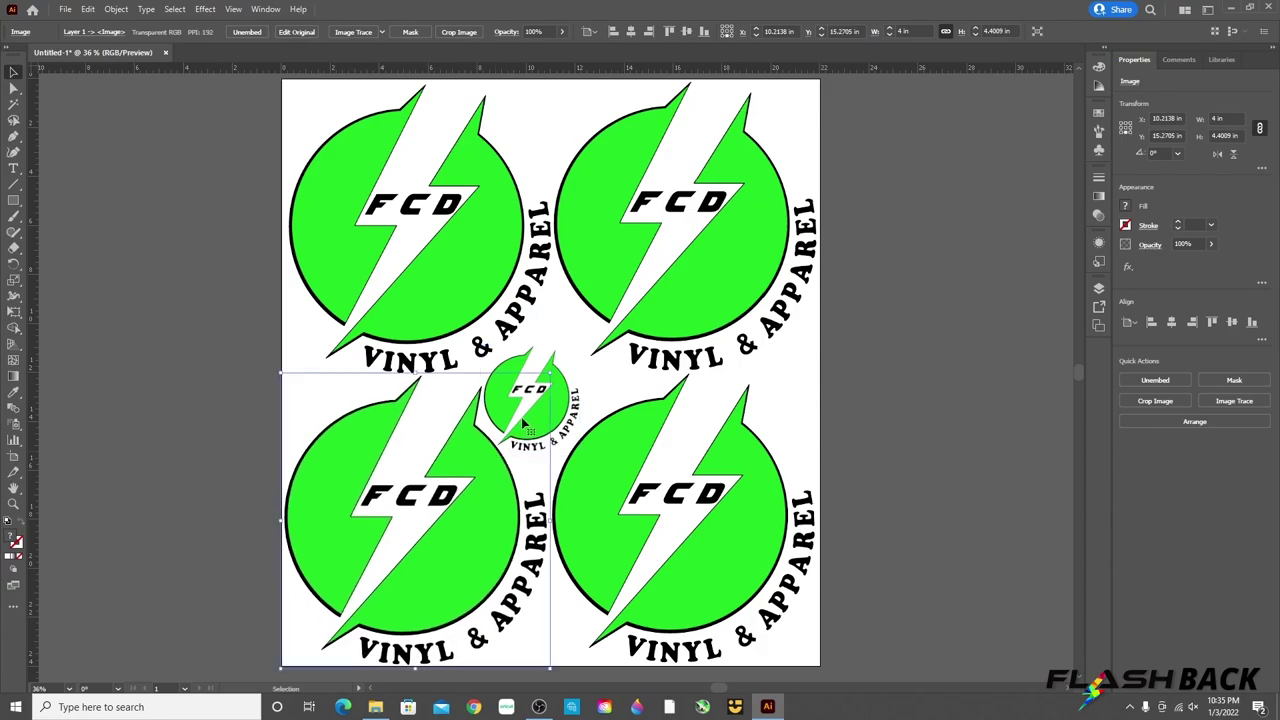
pyautogui.click(576, 398)
pyautogui.click(531, 364)
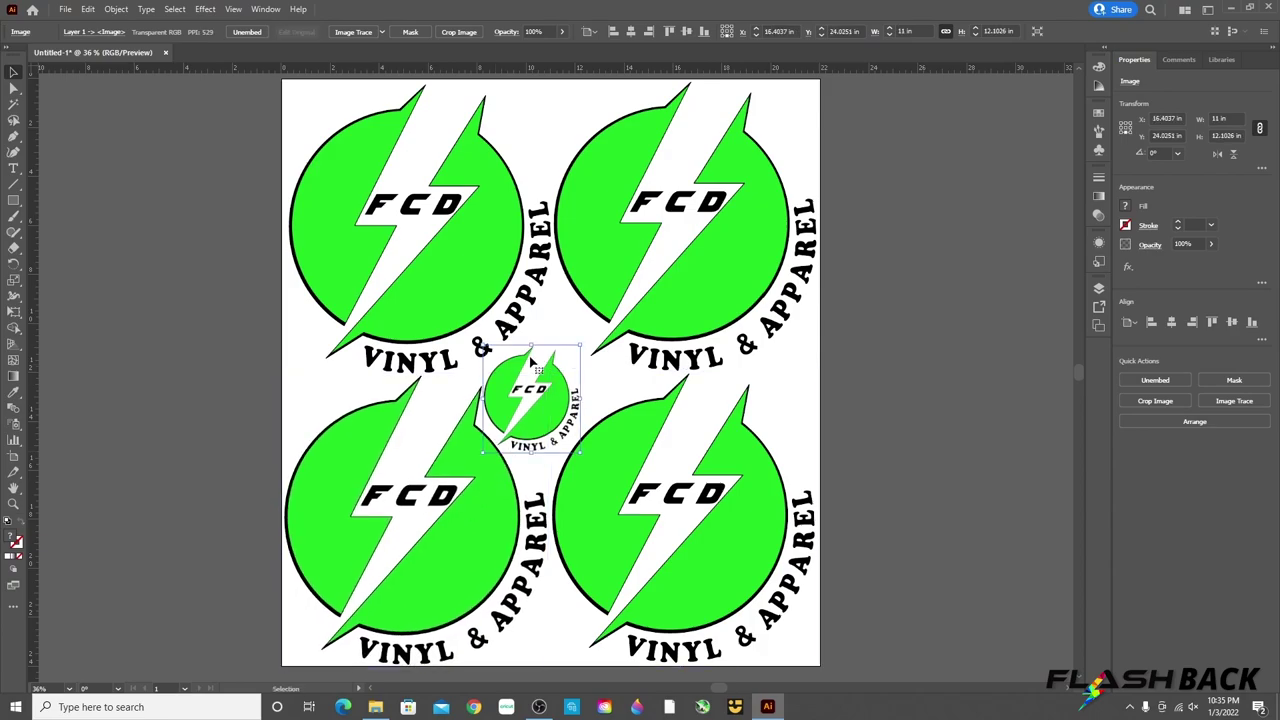
# Enter and then exit isolation mode on the small centre logo.
pyautogui.doubleClick(546, 352)
pyautogui.click(912, 377)
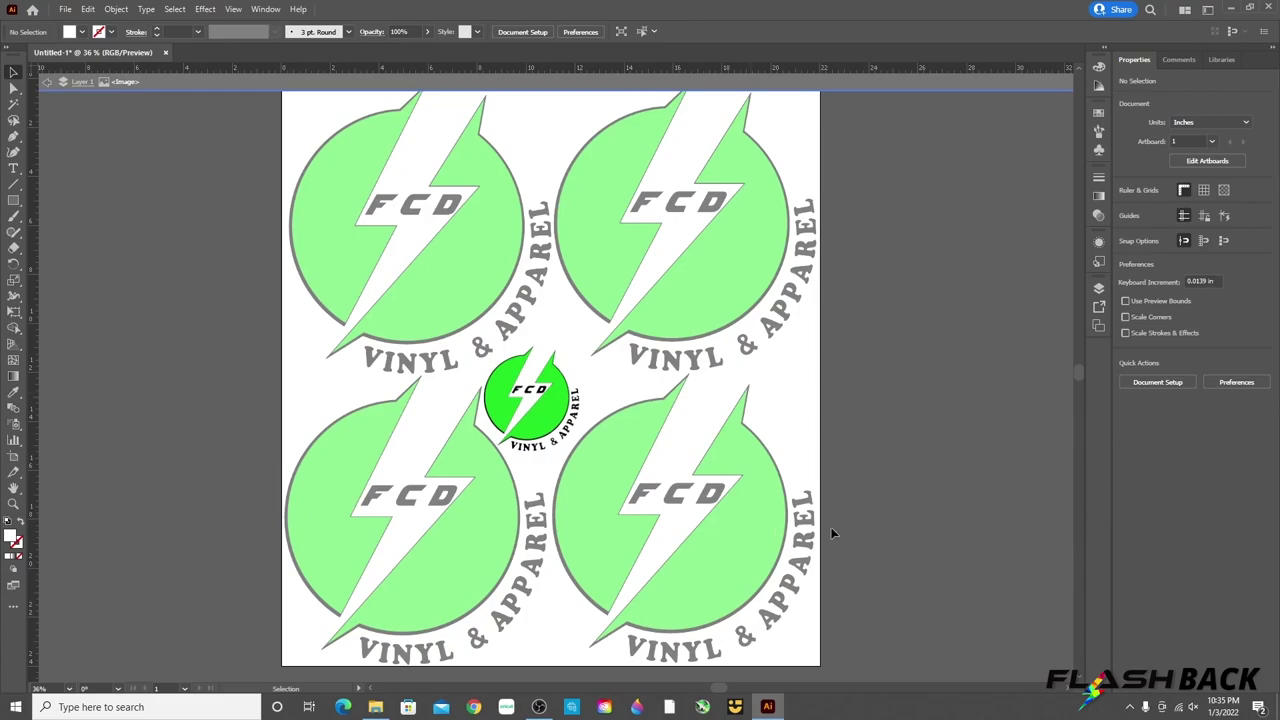
pyautogui.doubleClick(910, 524)
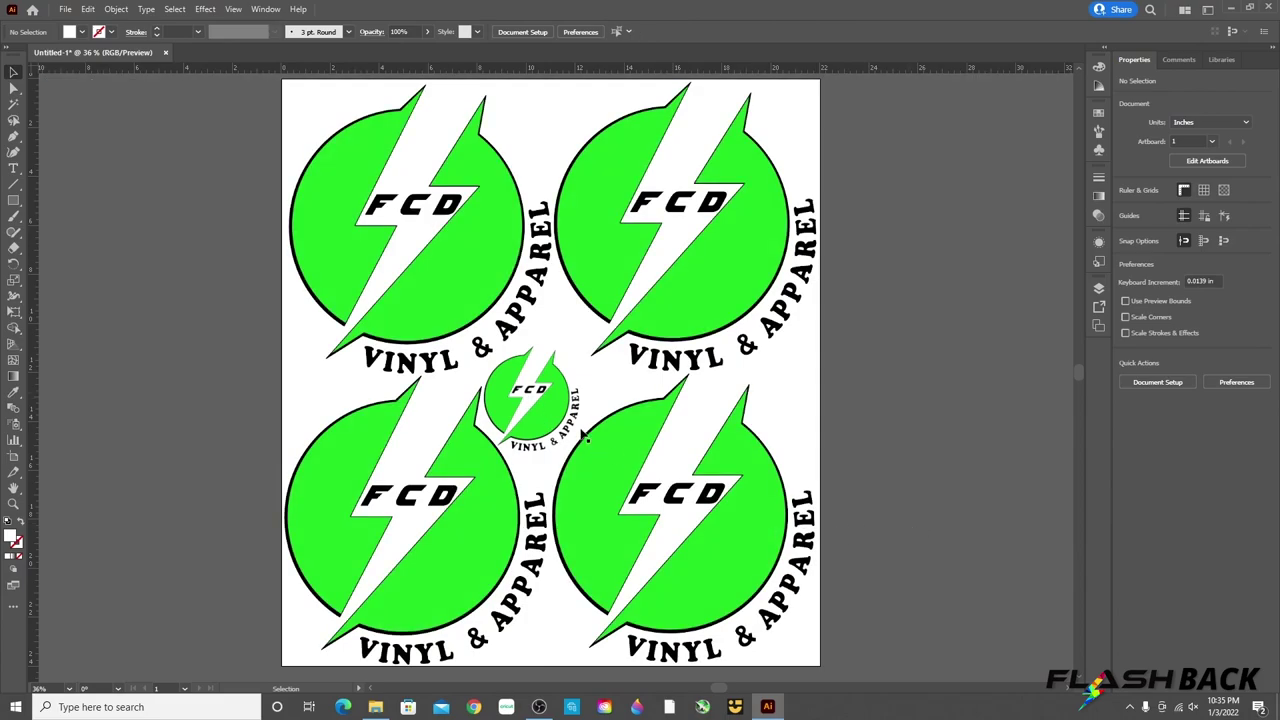
# Reposition each large logo and the small centre logo into an even 2×2 layout, then deselect.
pyautogui.moveTo(631, 454); pyautogui.dragTo(698, 486)
pyautogui.moveTo(430, 470); pyautogui.dragTo(401, 490)
pyautogui.moveTo(548, 379); pyautogui.dragTo(568, 360)
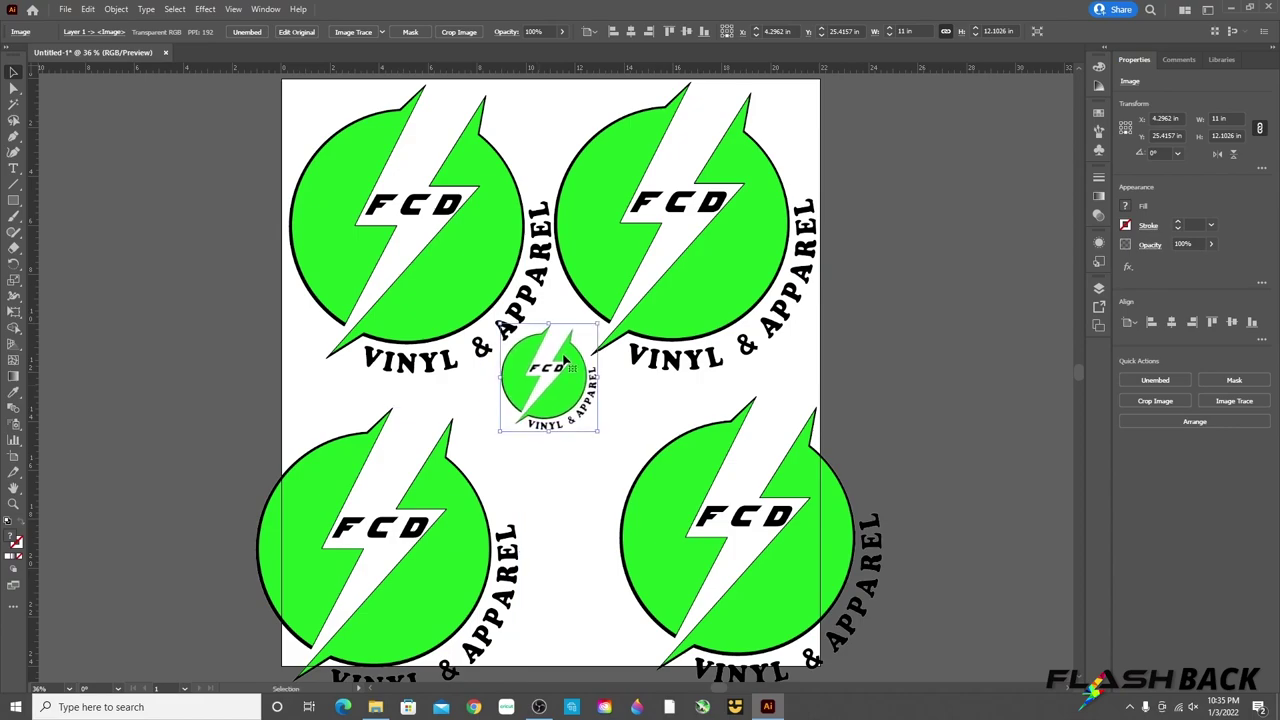
pyautogui.moveTo(742, 504); pyautogui.dragTo(669, 485)
pyautogui.moveTo(440, 527); pyautogui.dragTo(468, 494)
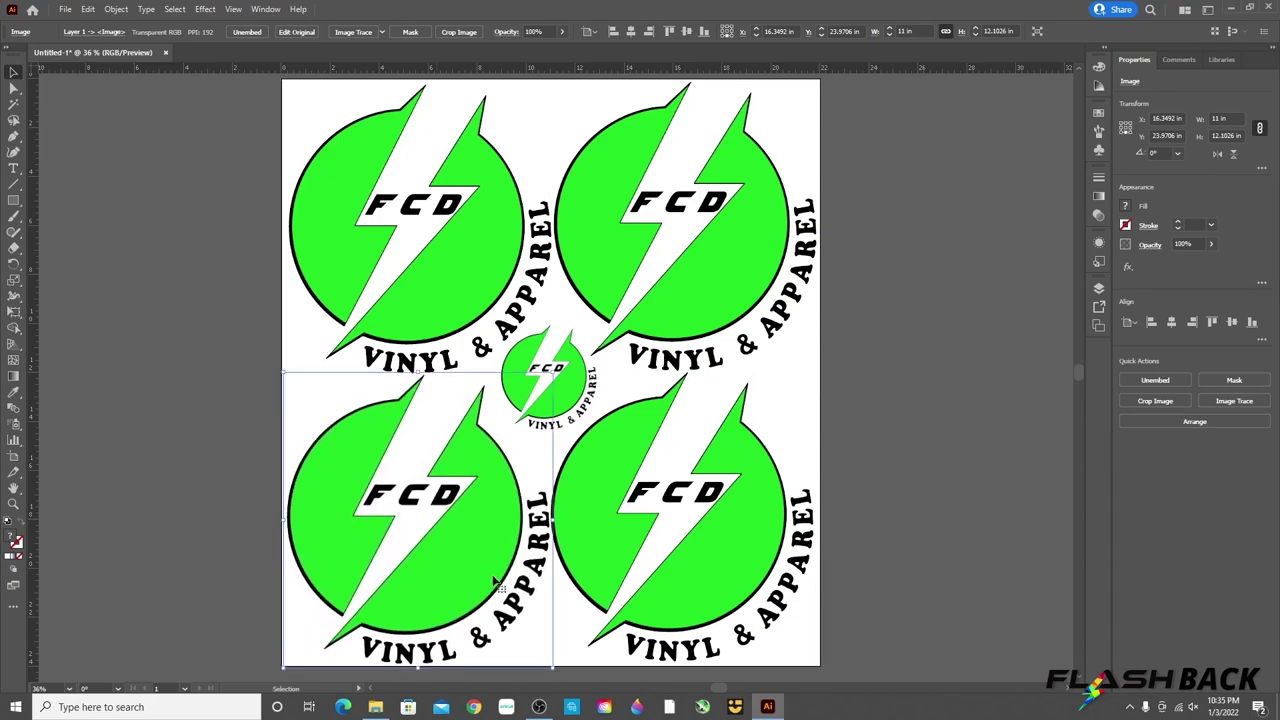
pyautogui.moveTo(444, 570); pyautogui.dragTo(441, 569)
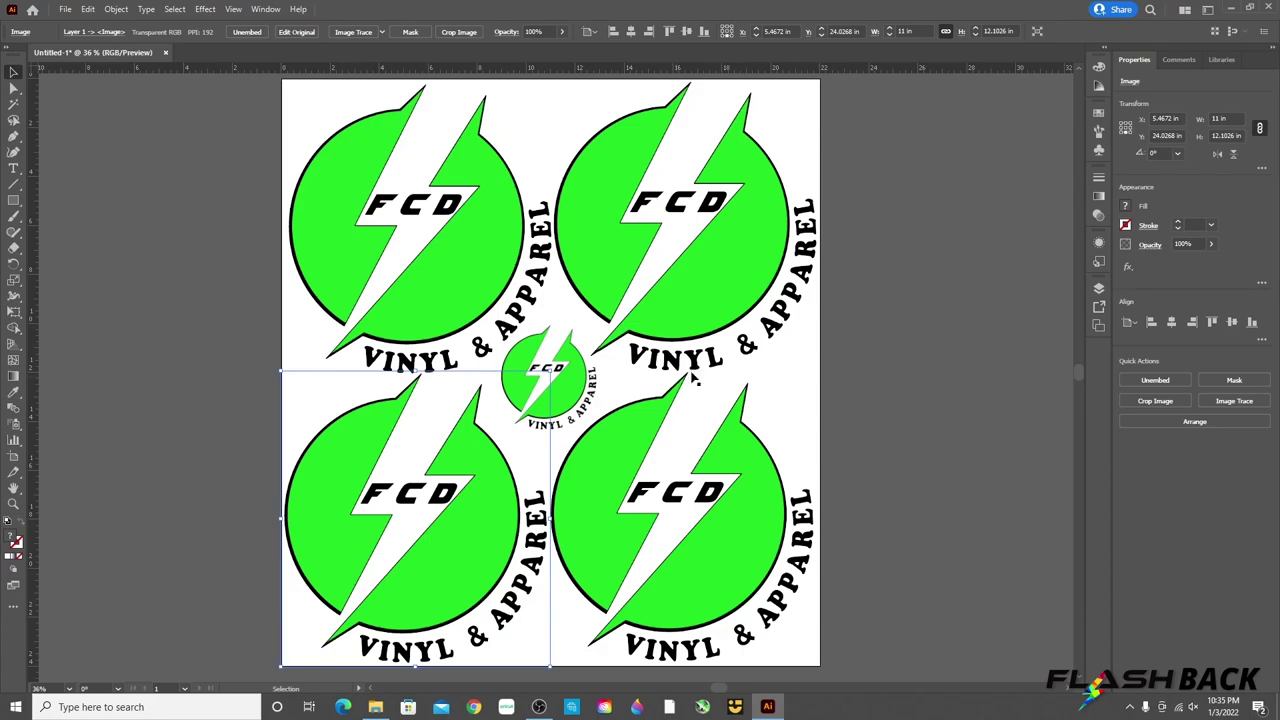
pyautogui.moveTo(737, 290); pyautogui.dragTo(737, 296)
pyautogui.moveTo(419, 210); pyautogui.dragTo(410, 206)
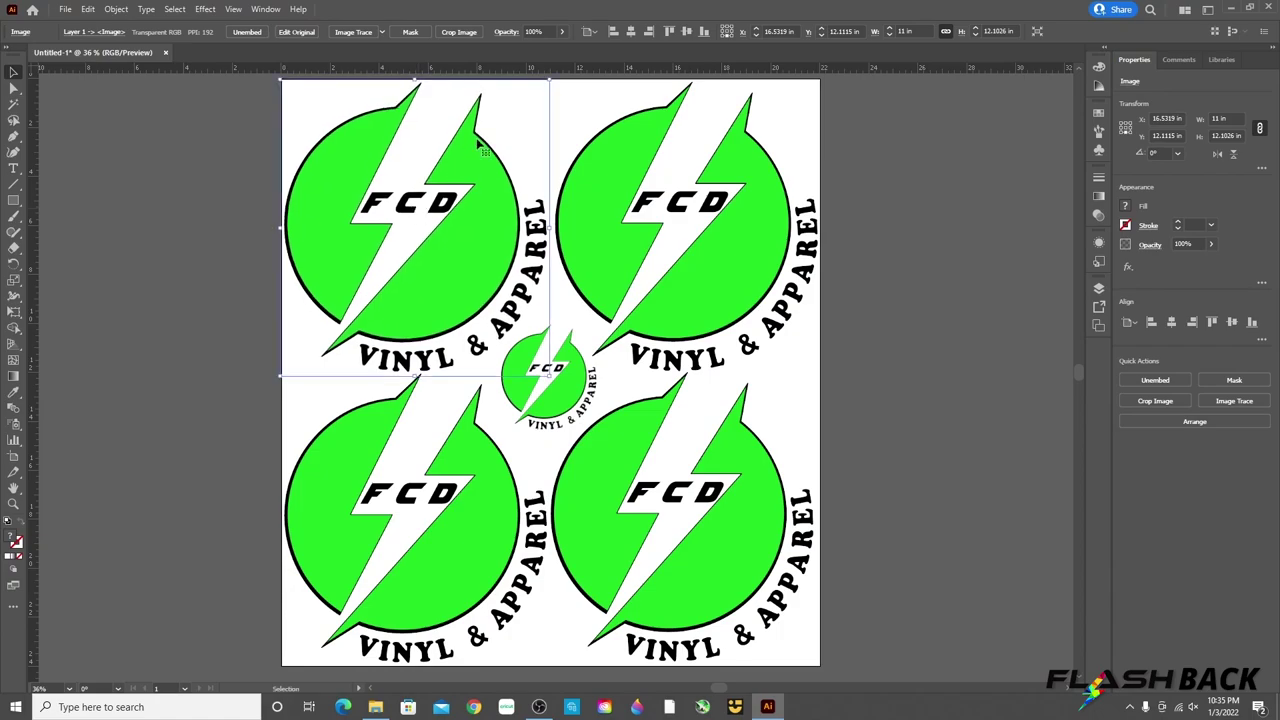
pyautogui.moveTo(564, 406); pyautogui.dragTo(572, 413)
pyautogui.click(847, 349)
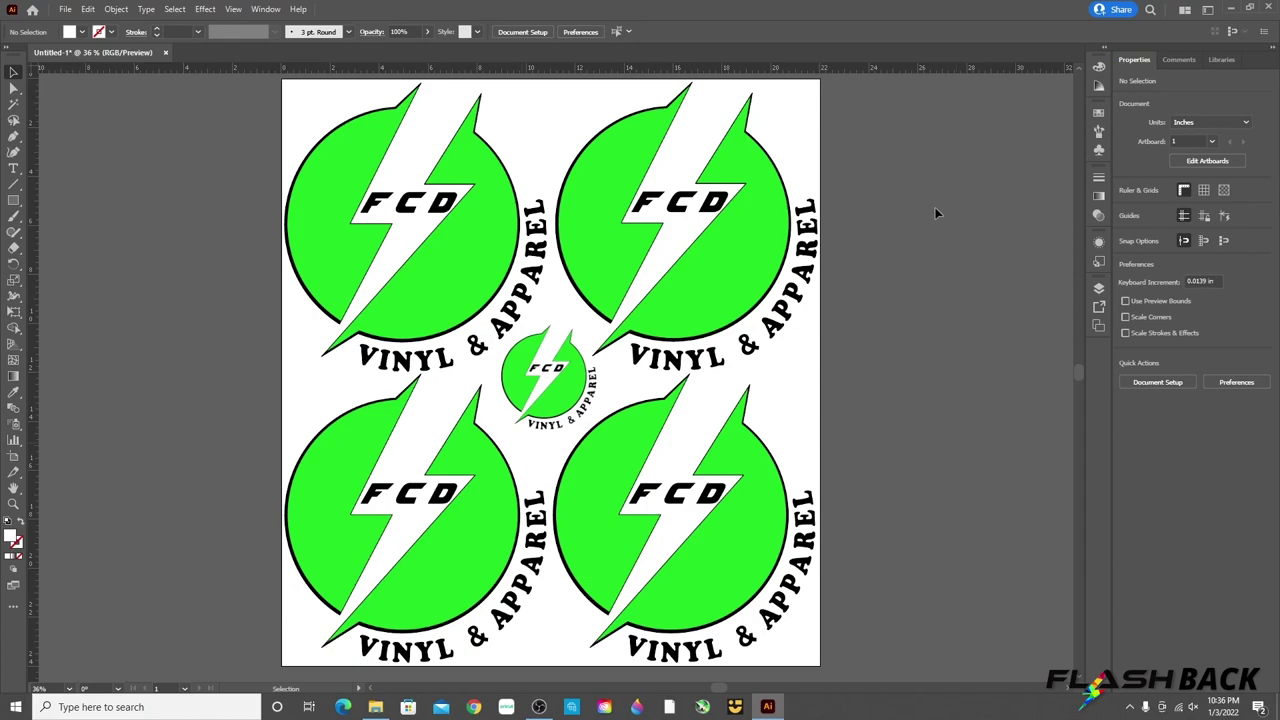
# Toggle the transparency grid on and off to confirm the logos' transparent background.
pyautogui.click(1225, 190)
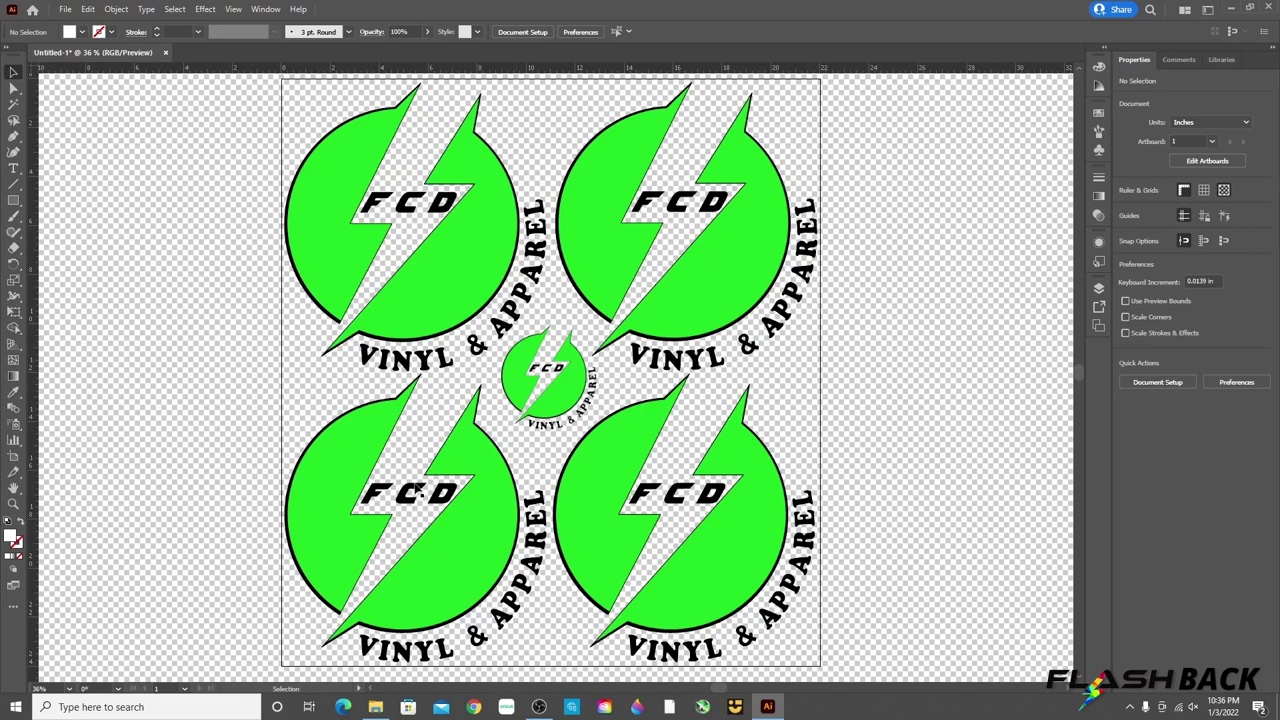
pyautogui.click(1225, 190)
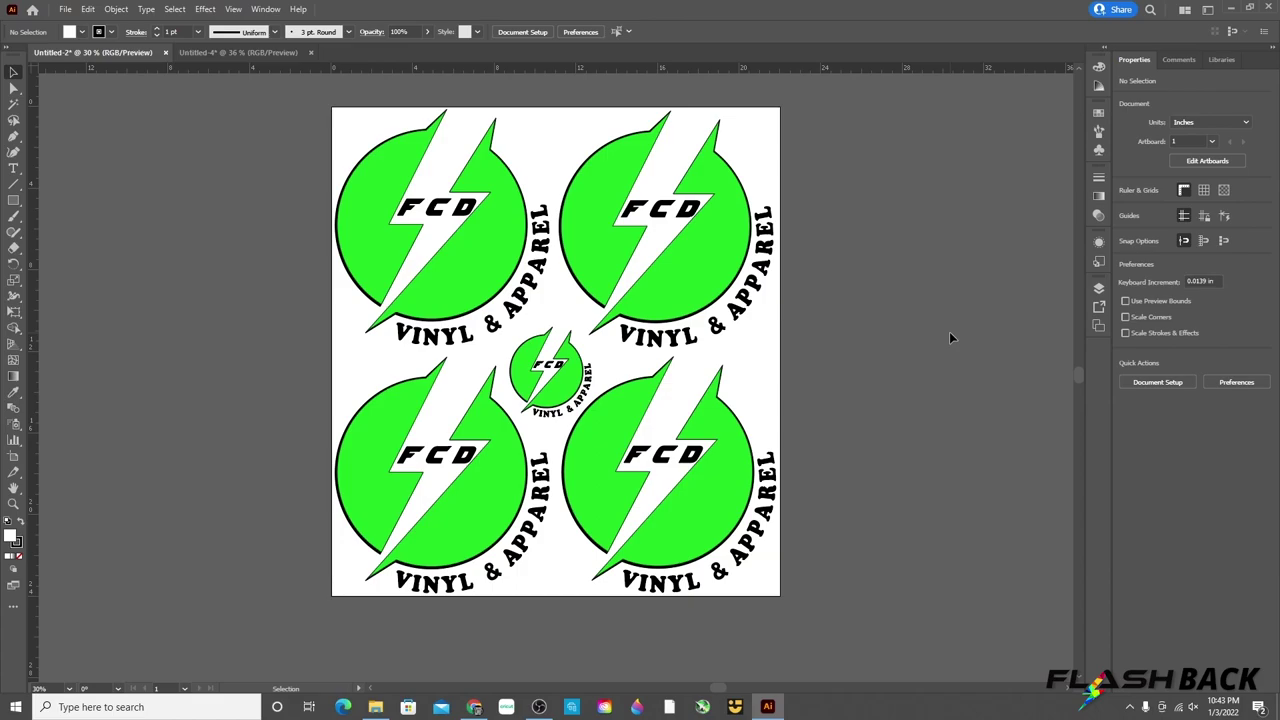
# Zoom to 300% and pan around the logos to check their sharpness.
pyautogui.click(45, 688)
pyautogui.write('3')
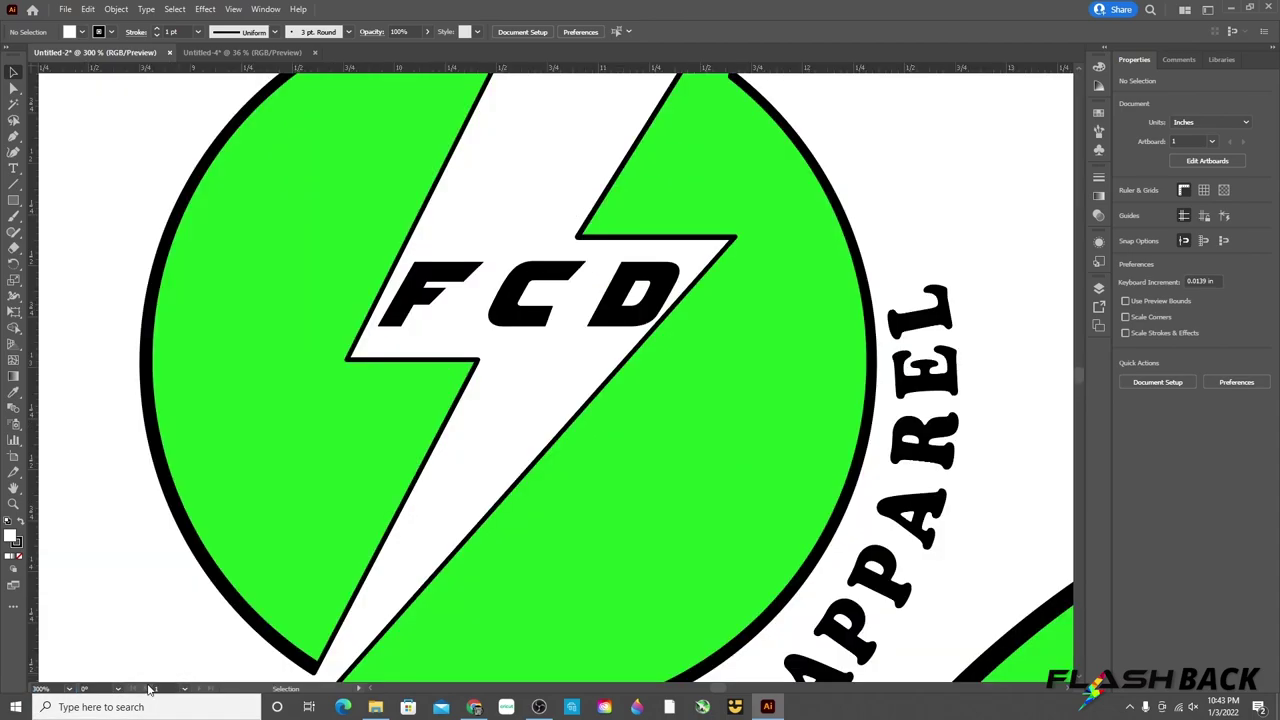
pyautogui.hscroll(2, 640, 500)
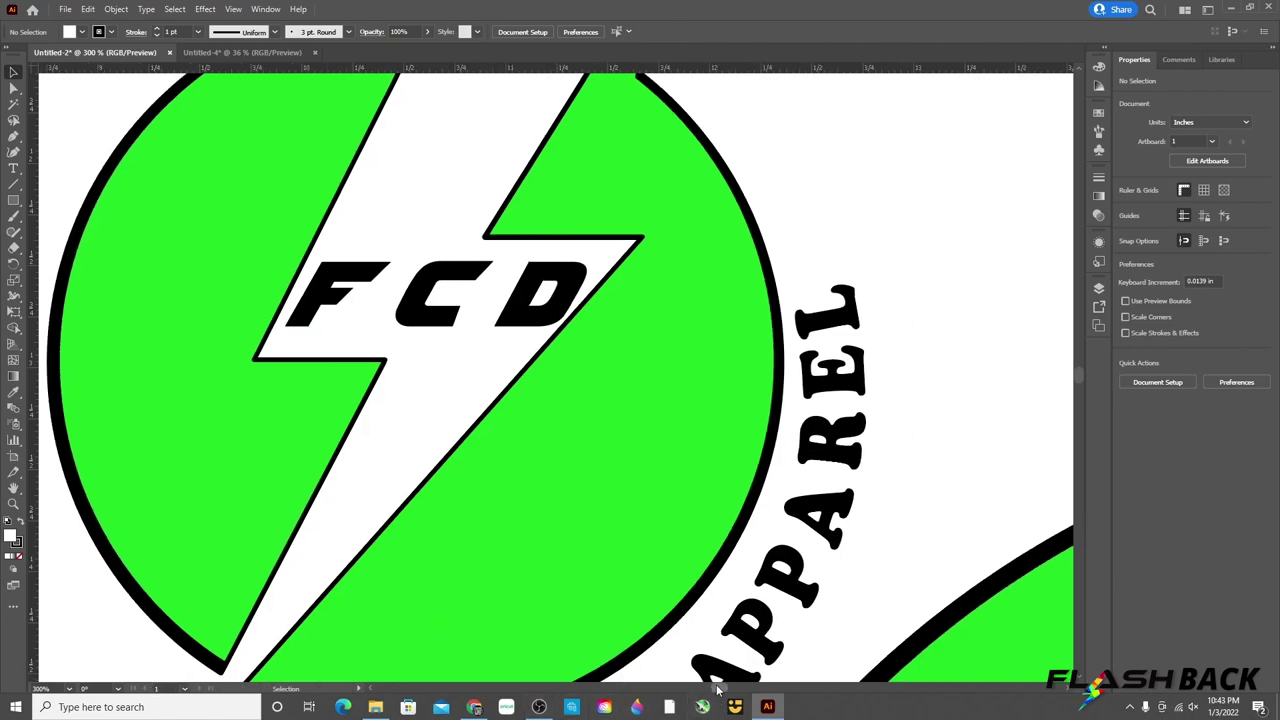
pyautogui.hscroll(-5, 560, 360)
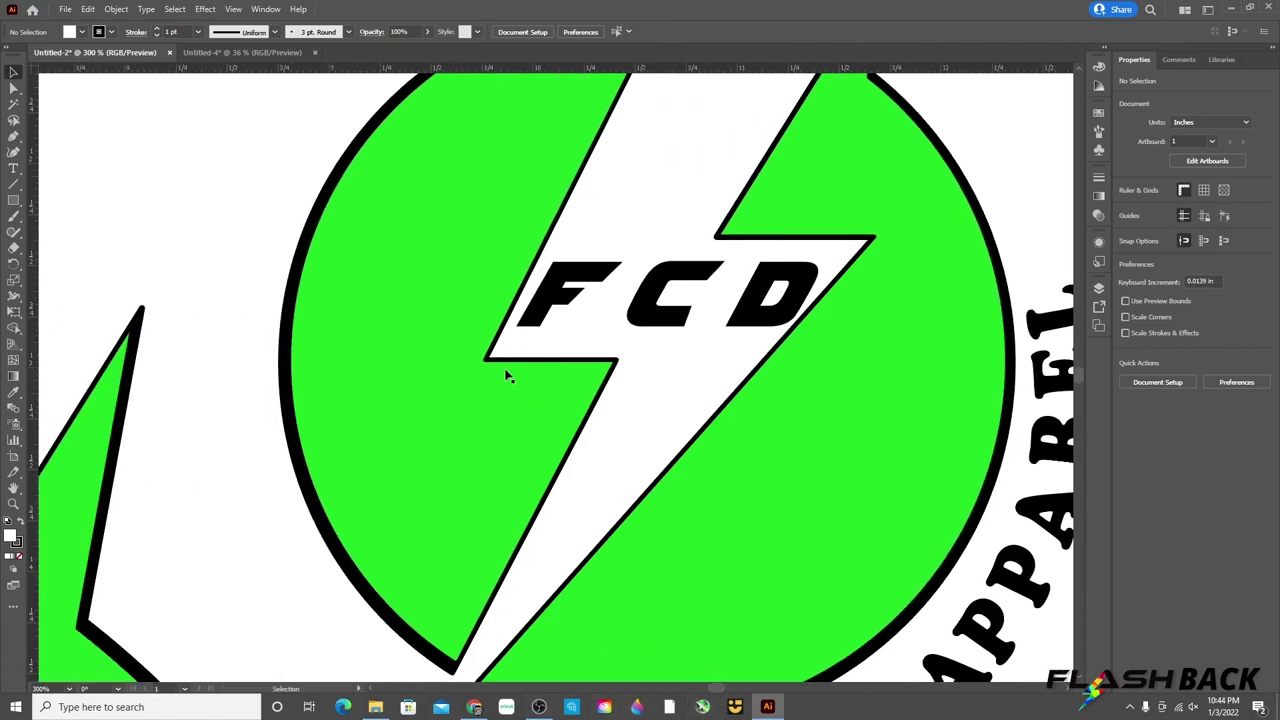
pyautogui.moveTo(721, 690); pyautogui.dragTo(733, 690)
pyautogui.scroll(10, 735, 539)
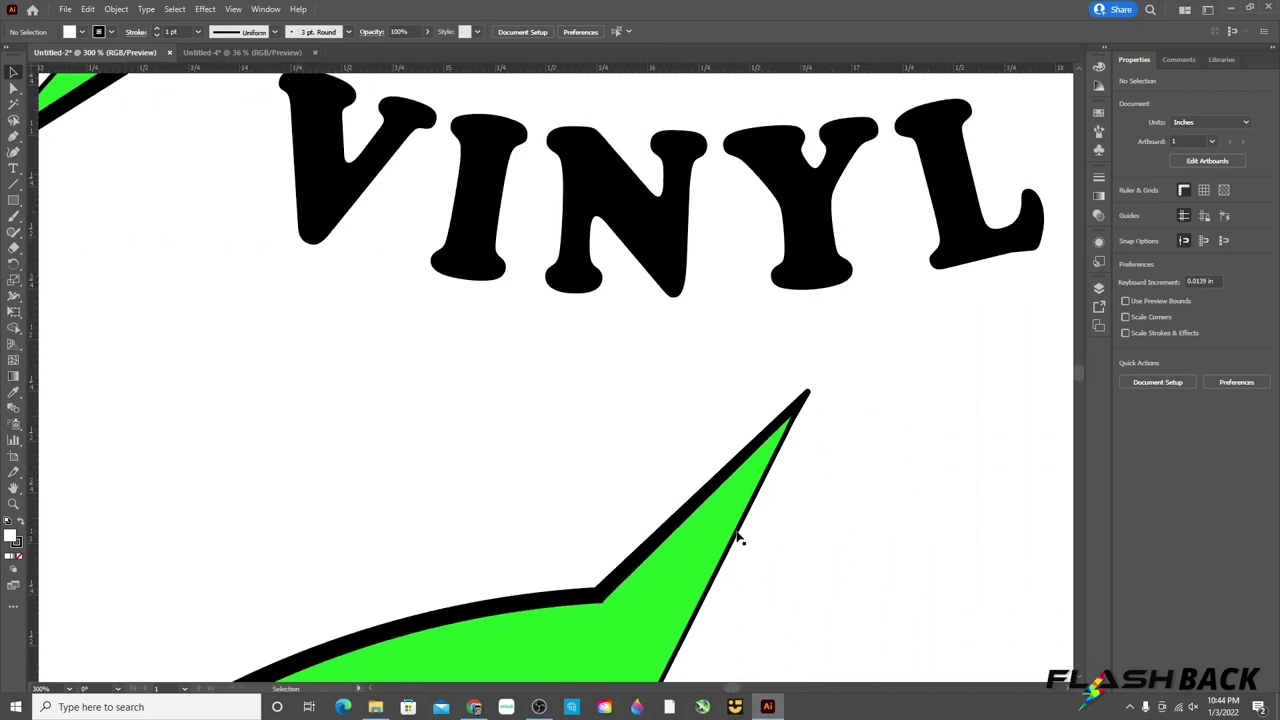
pyautogui.scroll(10, 724, 599)
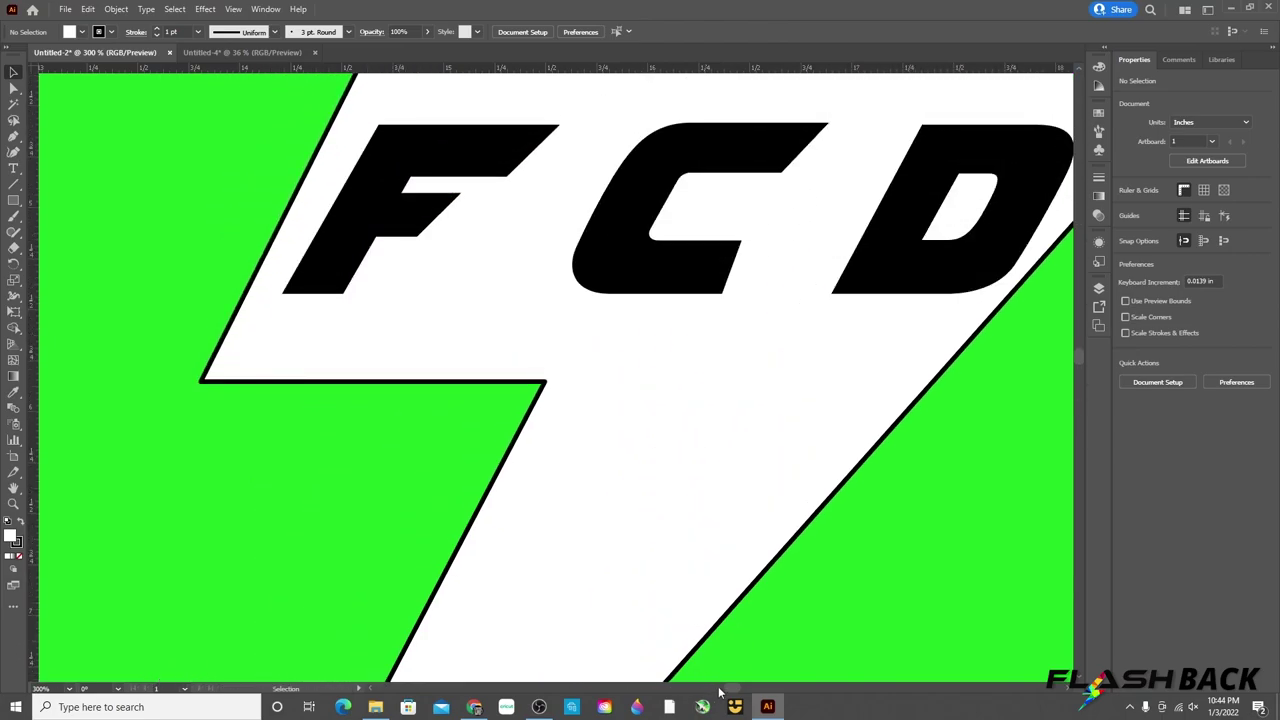
pyautogui.hscroll(10, 708, 690)
pyautogui.hscroll(-10, 708, 690)
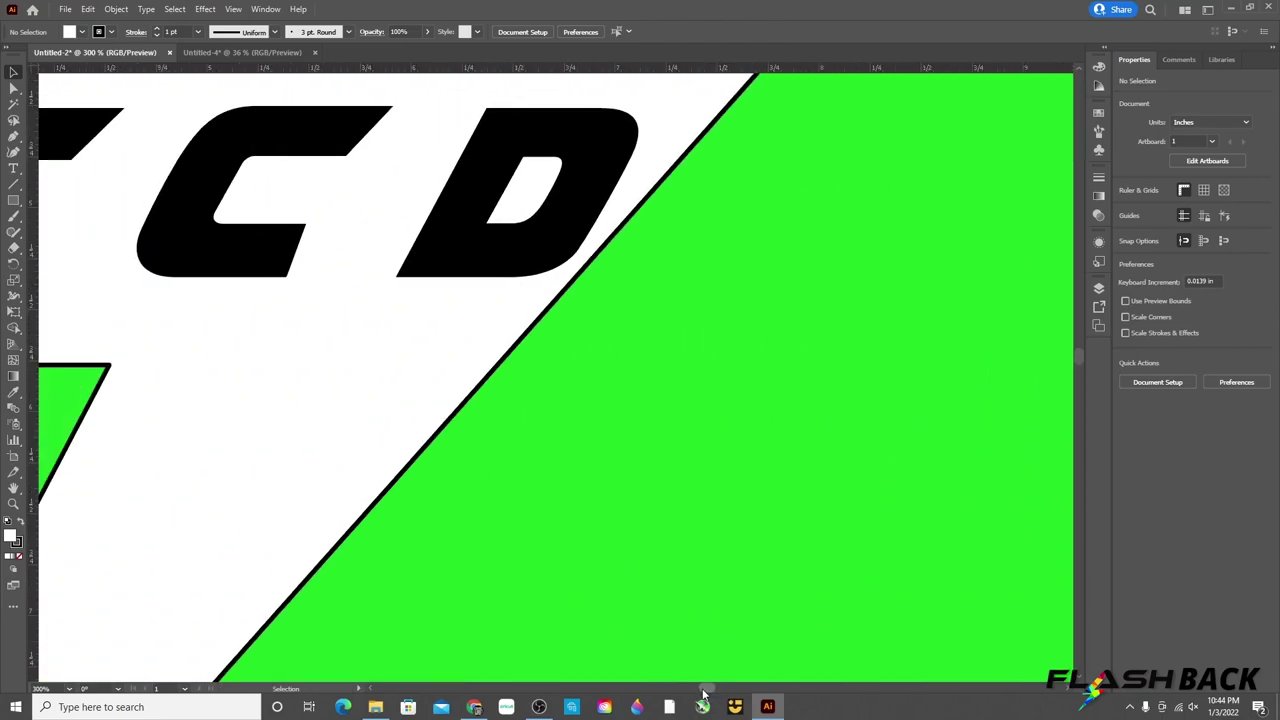
# Zoom back out to 30% and switch to the Untitled-4 document.
pyautogui.click(40, 688)
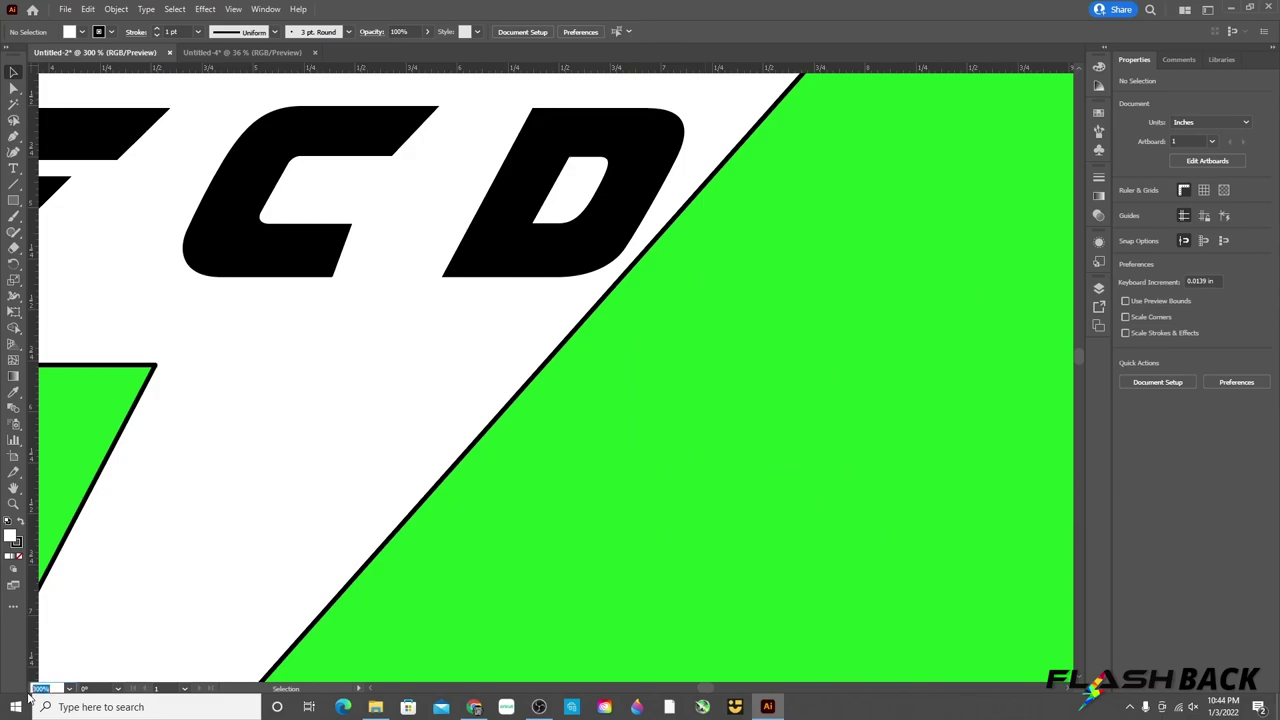
pyautogui.write('30')
pyautogui.press('Return')
pyautogui.scroll(-2, 447, 573)
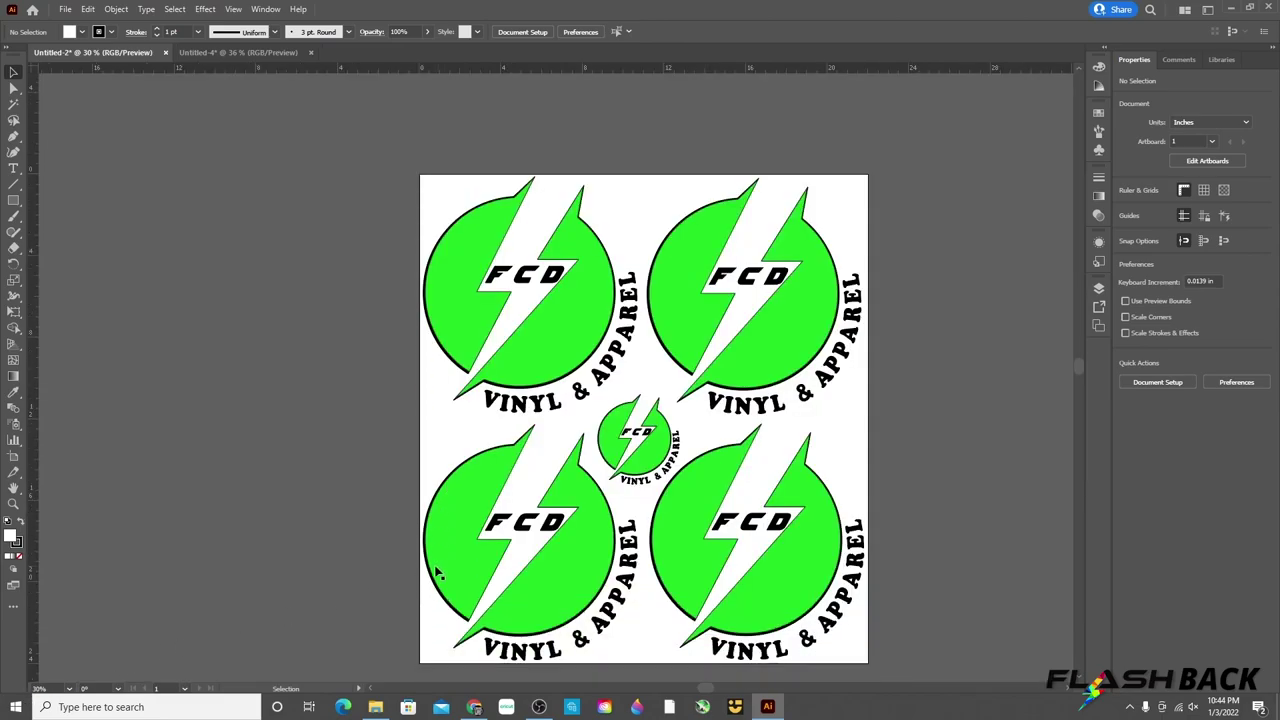
pyautogui.scroll(-1, 405, 553)
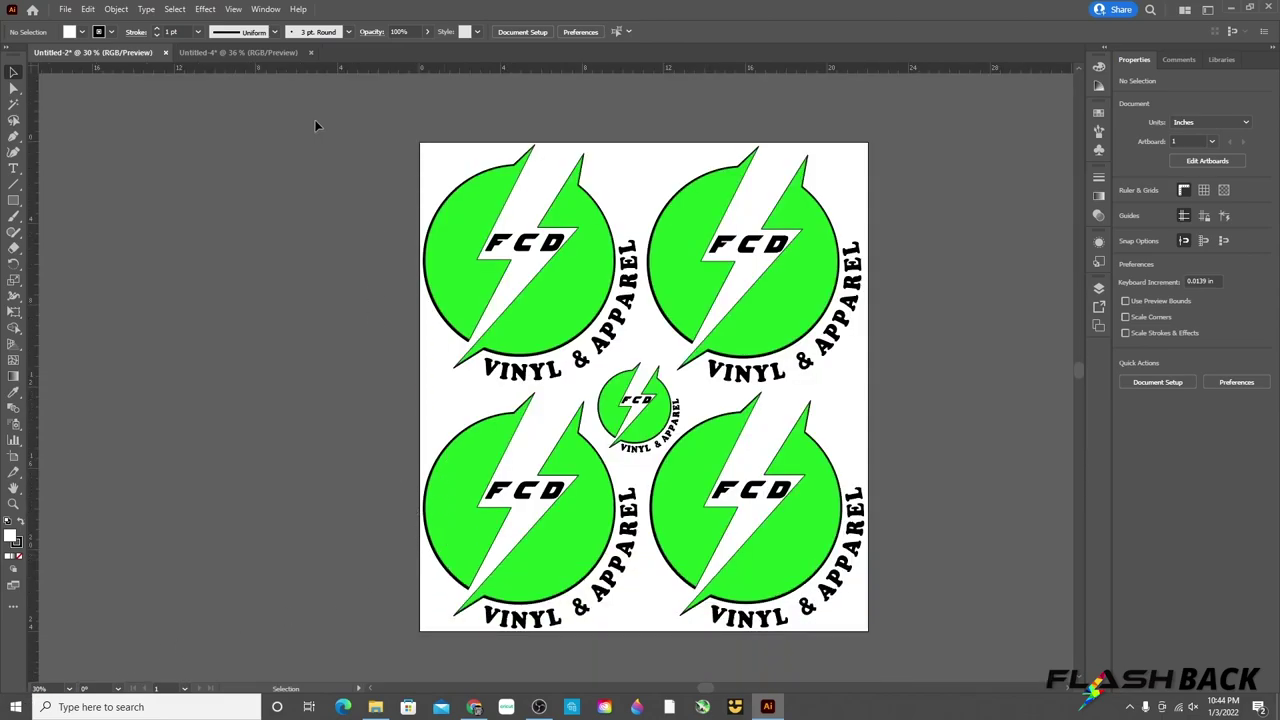
pyautogui.click(260, 55)
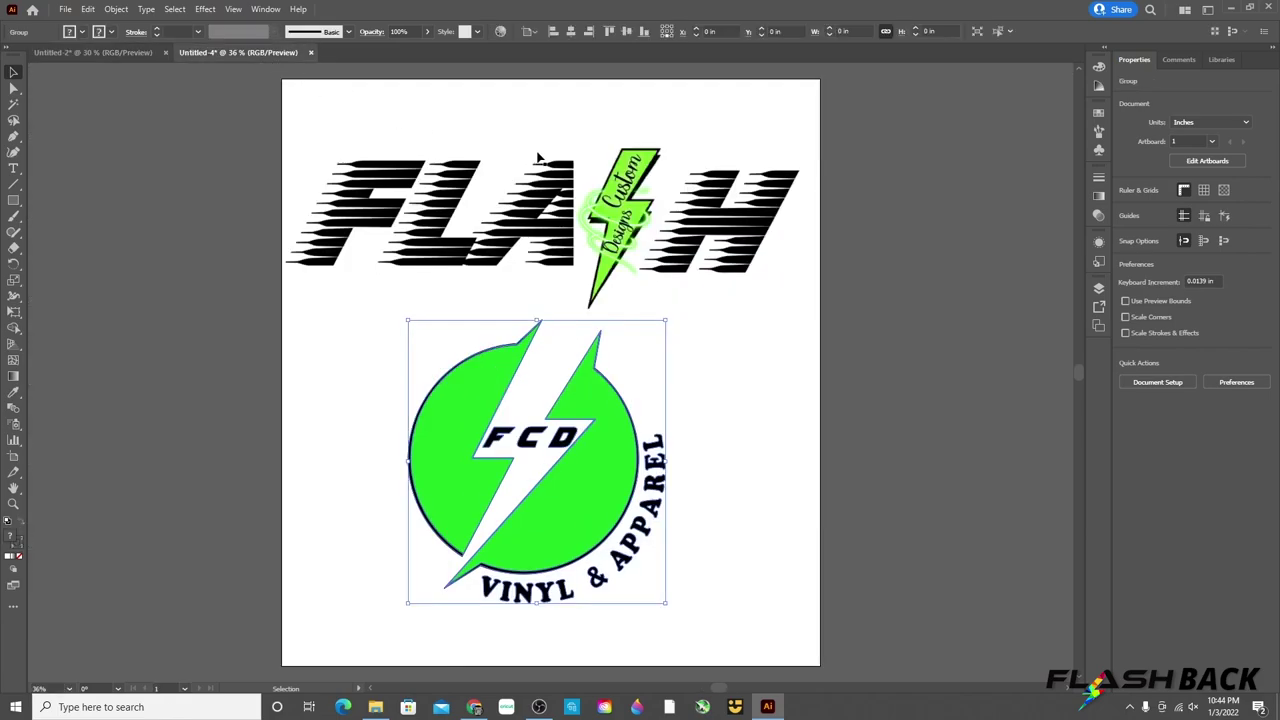
# Select the placed FLASH image and inspect it at 100% zoom.
pyautogui.click(890, 362)
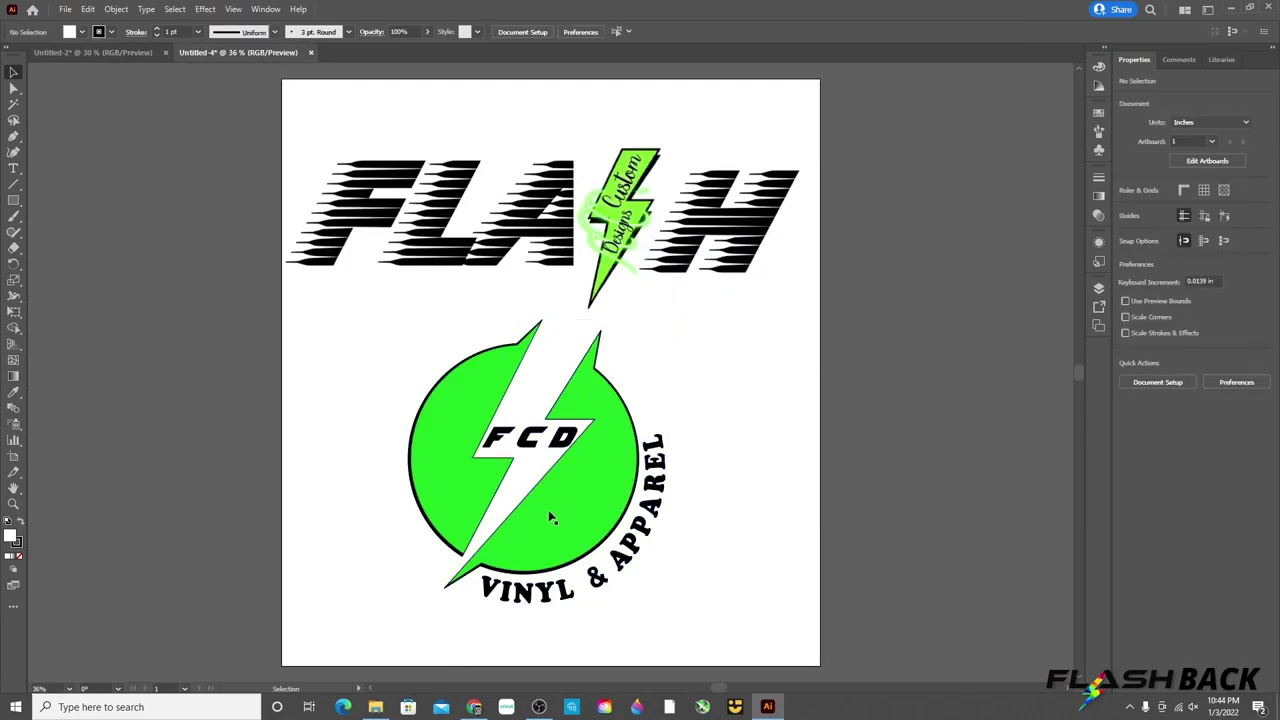
pyautogui.click(525, 232)
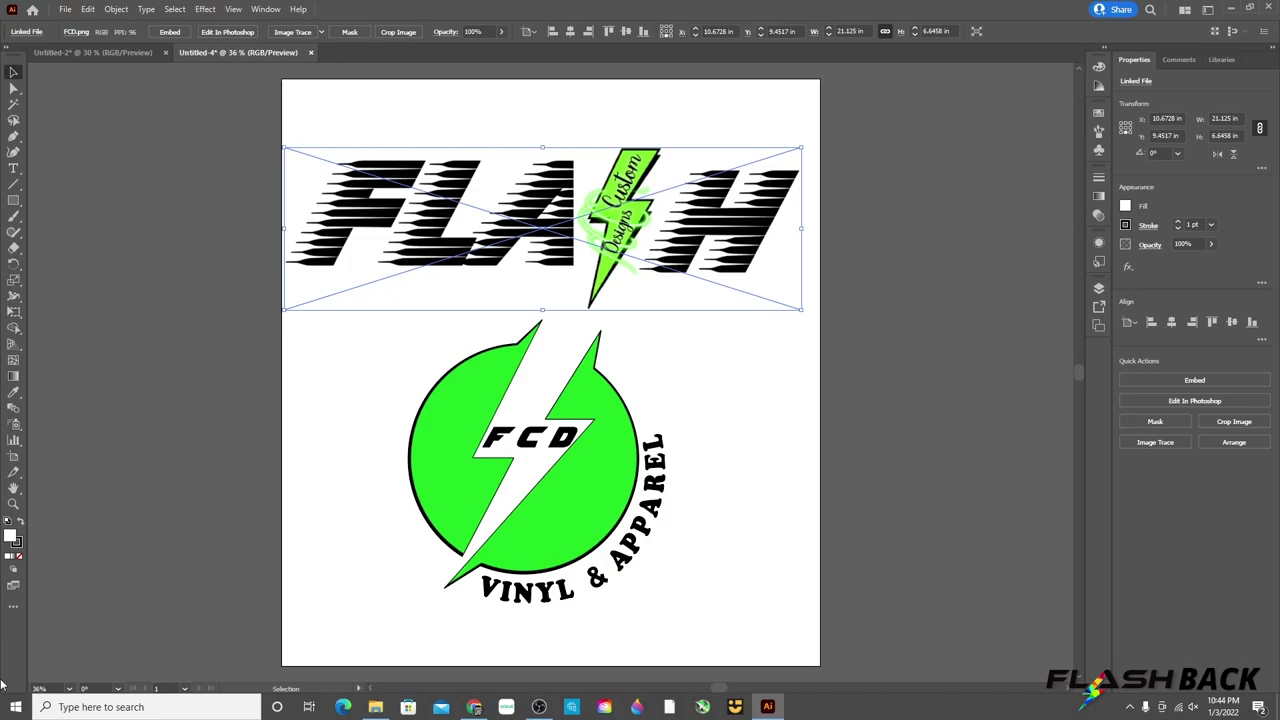
pyautogui.click(52, 688)
pyautogui.write('1')
pyautogui.write('00')
pyautogui.press('Return')
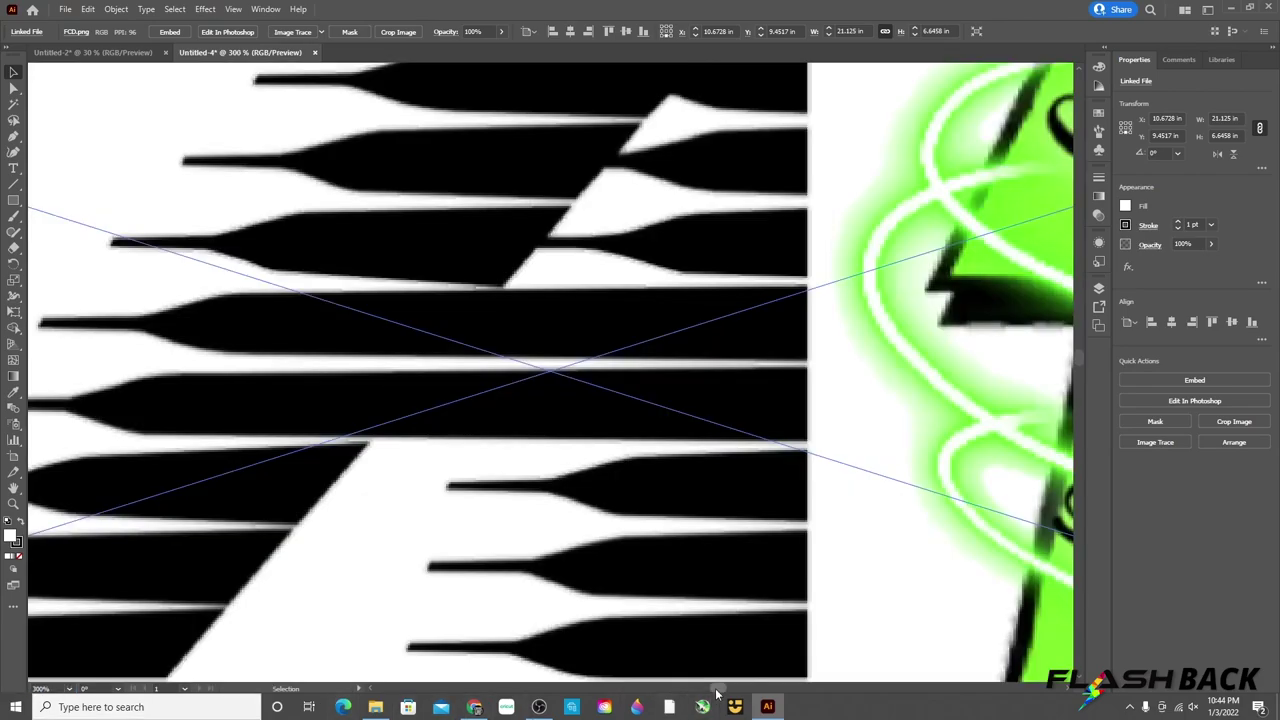
pyautogui.moveTo(716, 690); pyautogui.dragTo(695, 690)
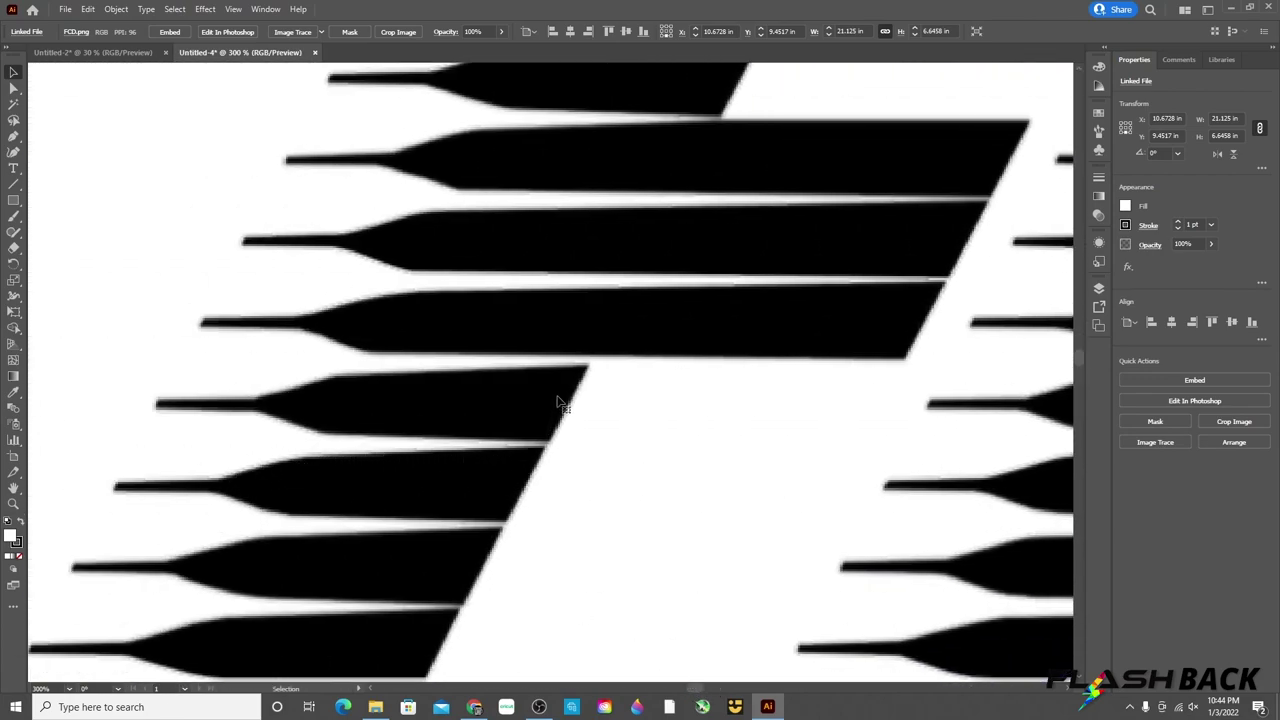
pyautogui.moveTo(704, 691); pyautogui.dragTo(663, 637)
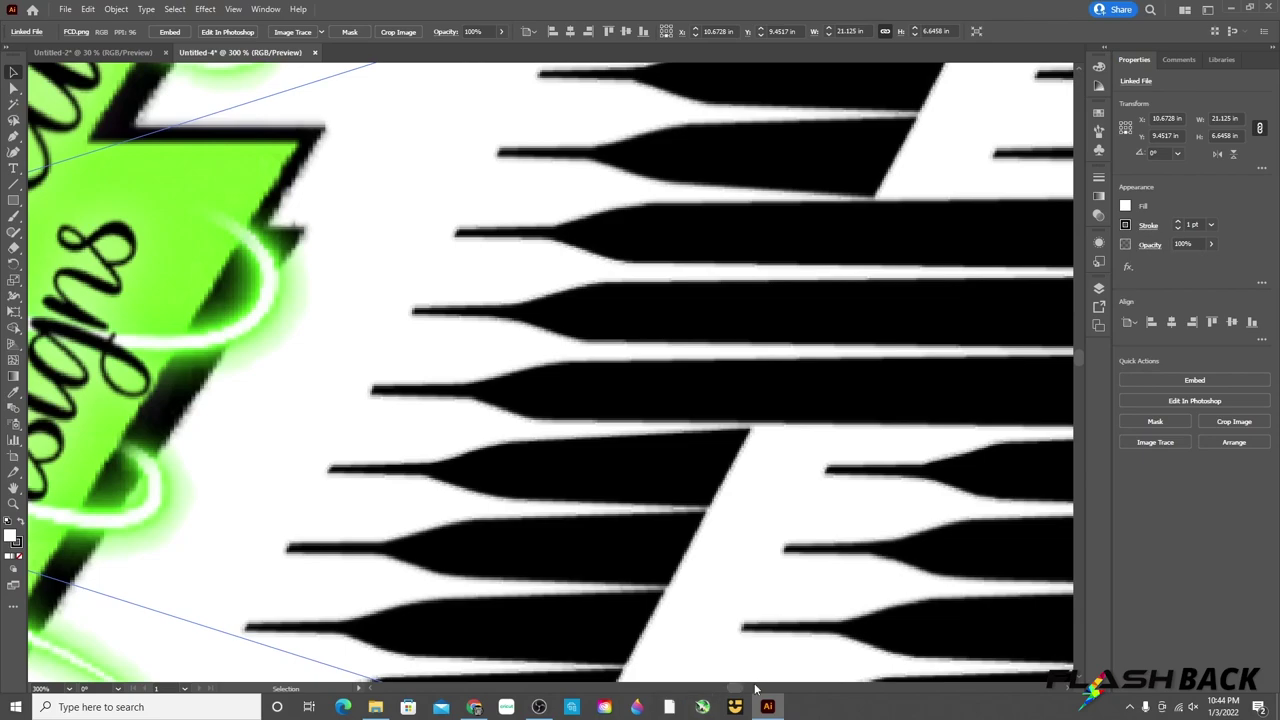
pyautogui.moveTo(745, 689); pyautogui.dragTo(728, 689)
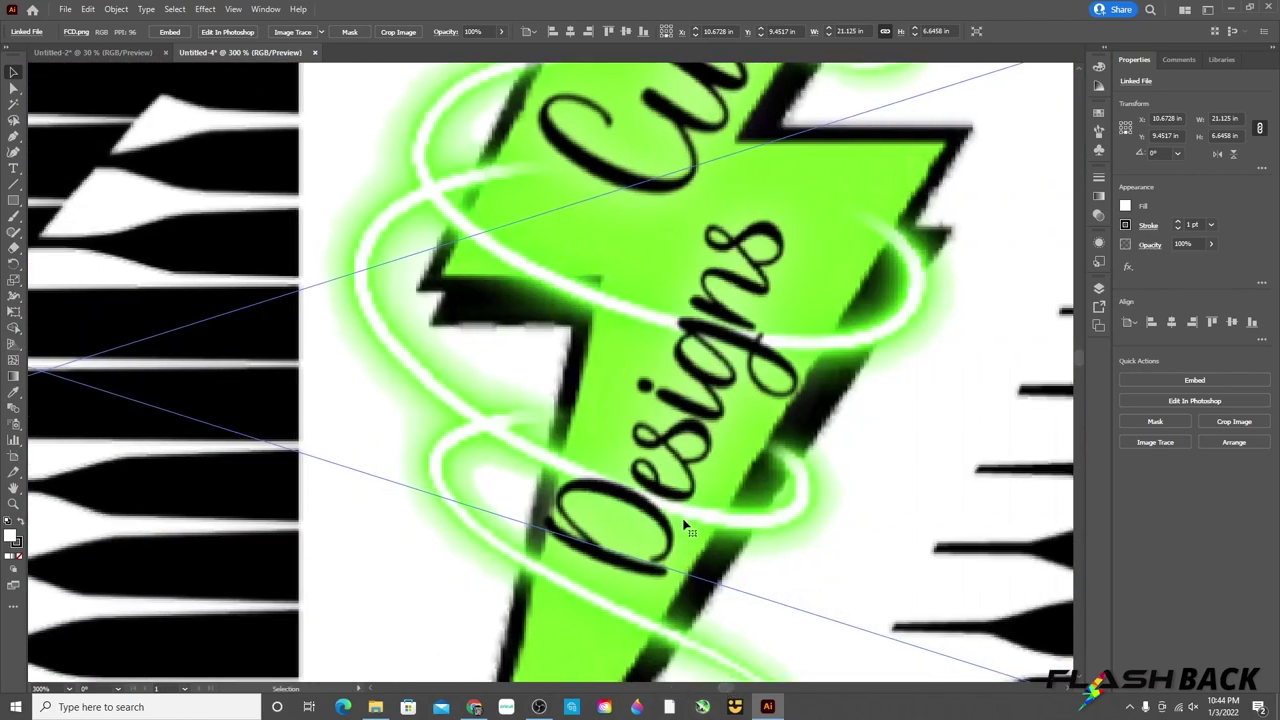
pyautogui.scroll(5, 685, 527)
pyautogui.scroll(-6, 690, 560)
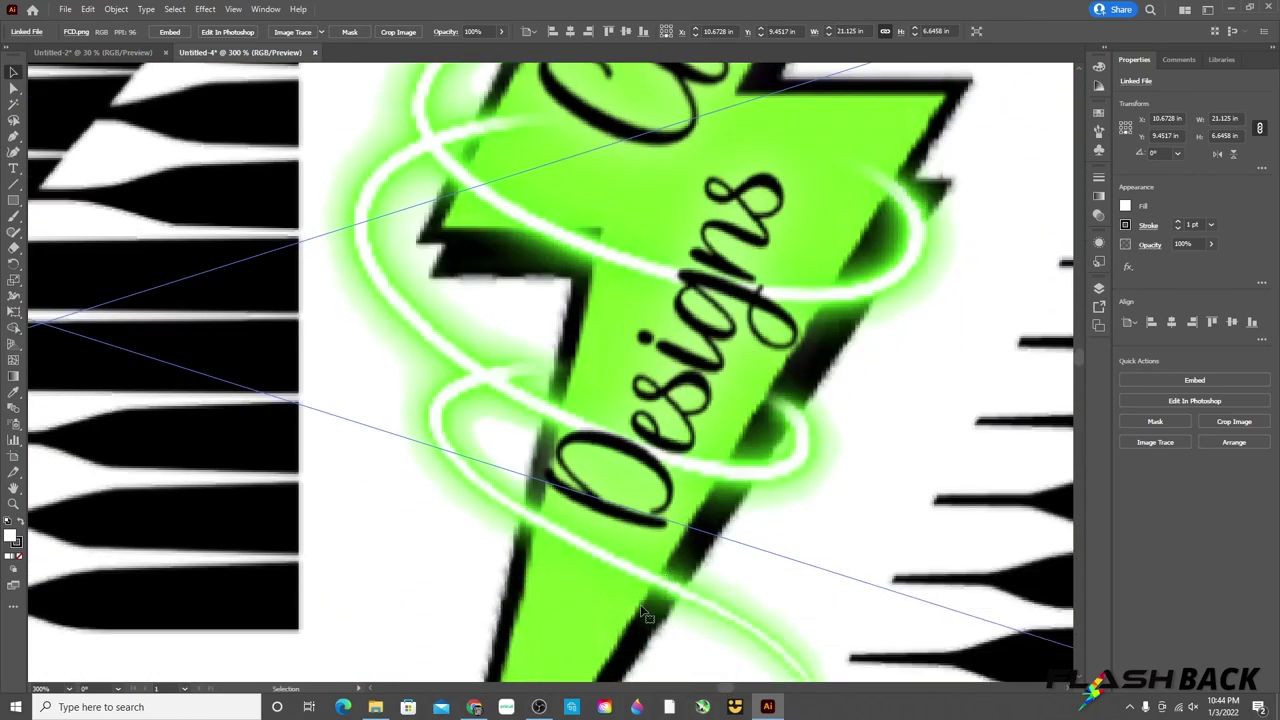
pyautogui.scroll(-8, 645, 615)
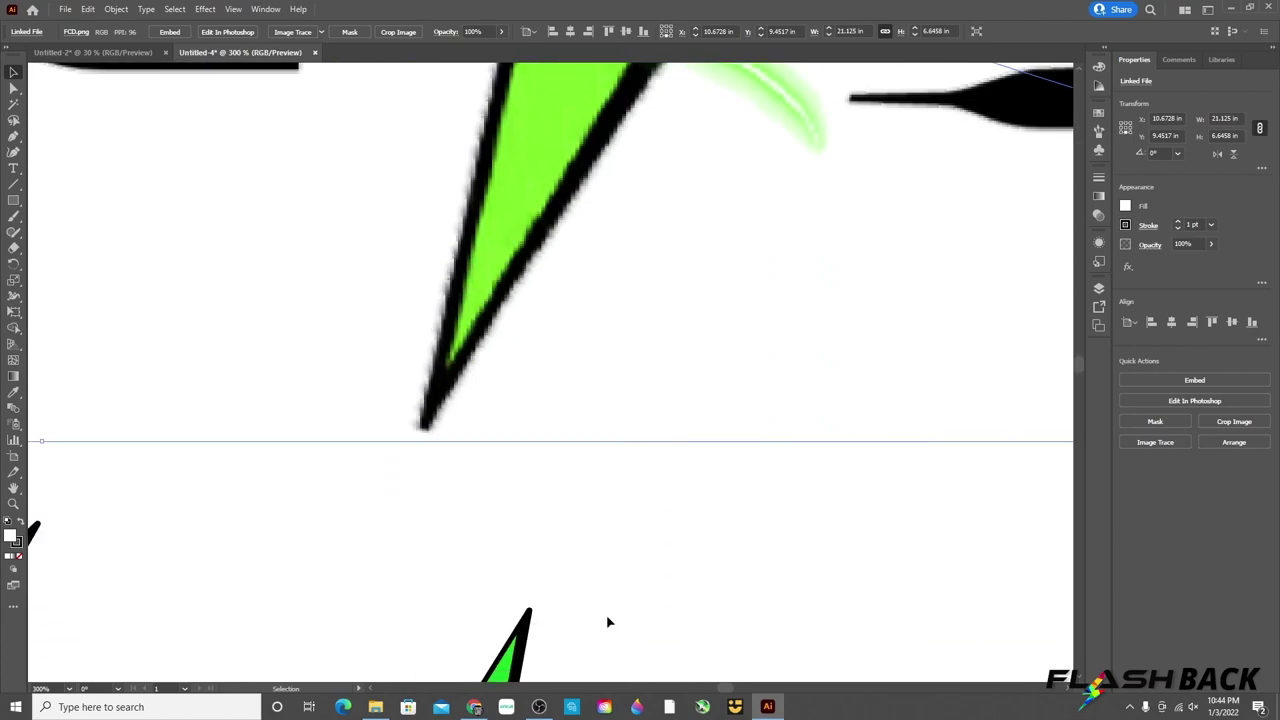
pyautogui.scroll(-10, 607, 622)
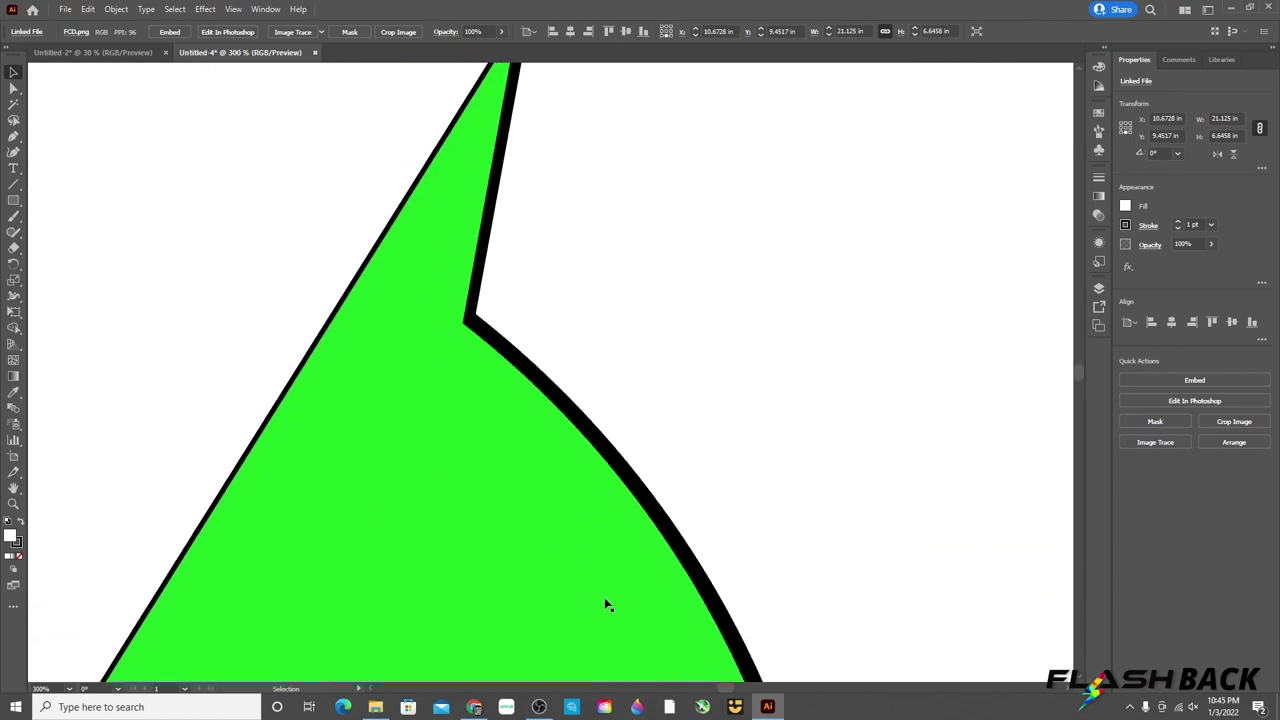
pyautogui.scroll(-8, 660, 600)
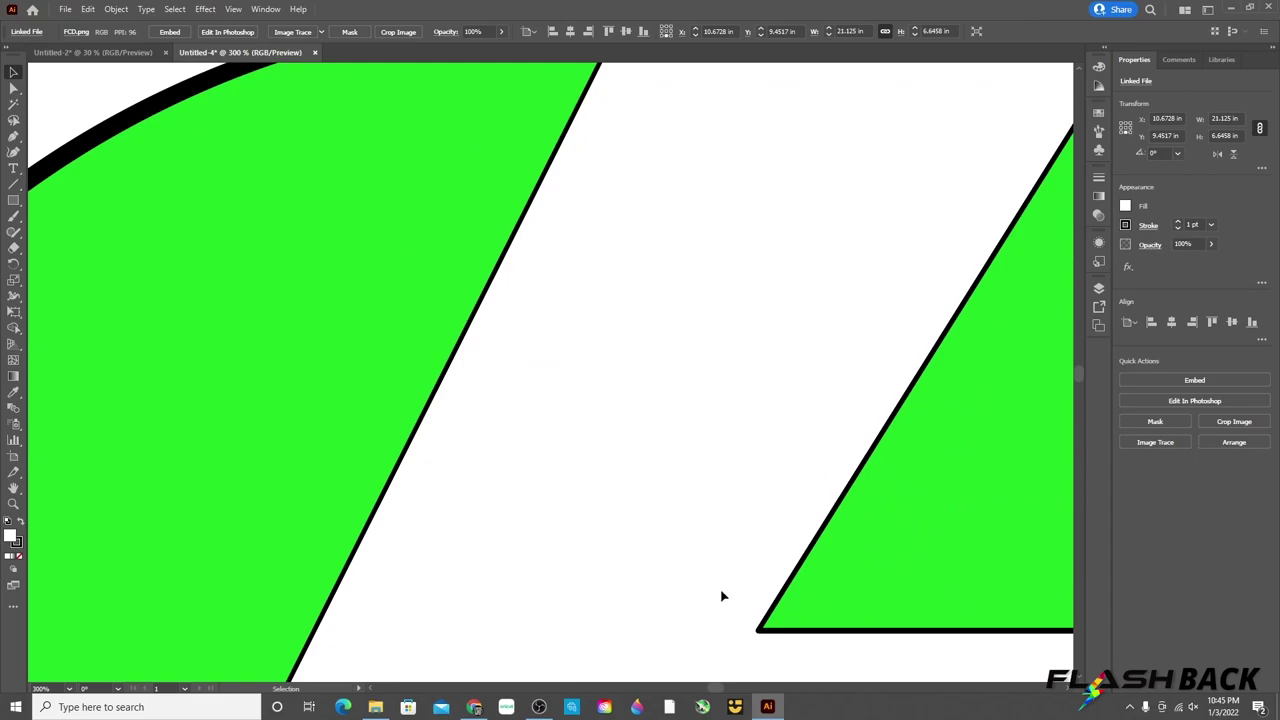
pyautogui.scroll(-5, 705, 585)
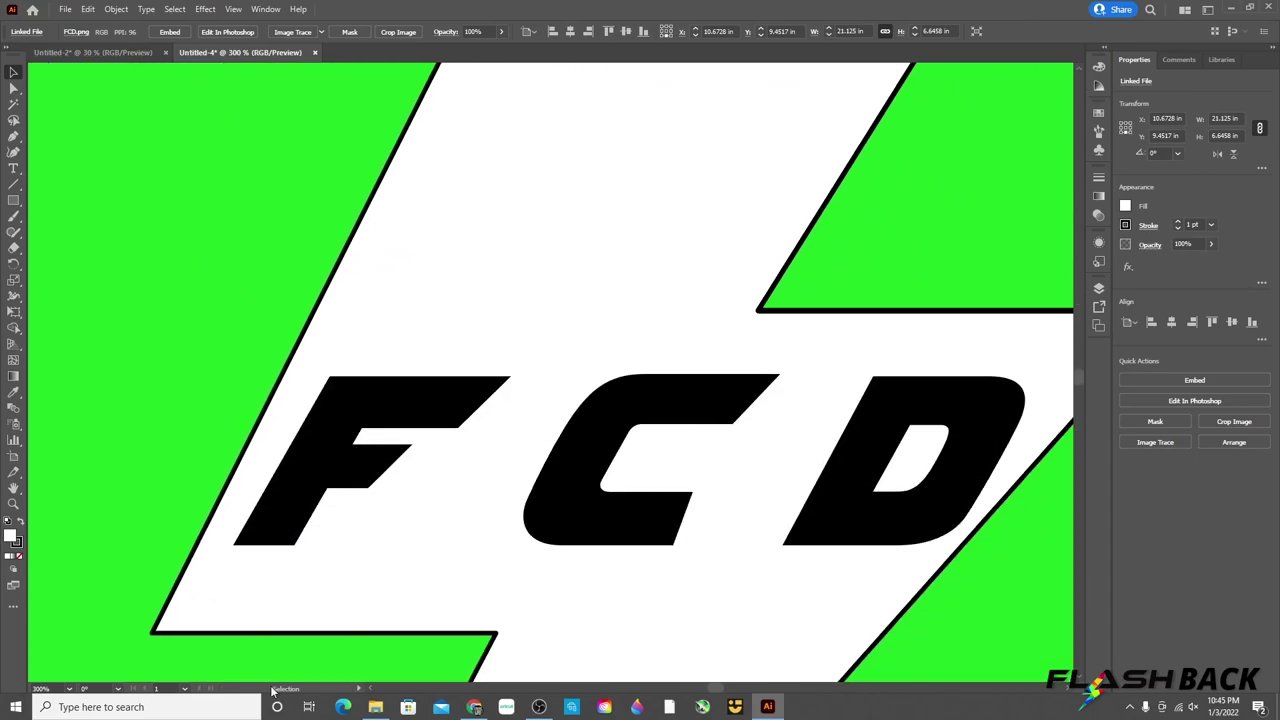
# Zoom out to 30% and scroll so the whole artboard is centred.
pyautogui.click(48, 688)
pyautogui.write('30')
pyautogui.press('Return')
pyautogui.scroll(-2, 835, 549)
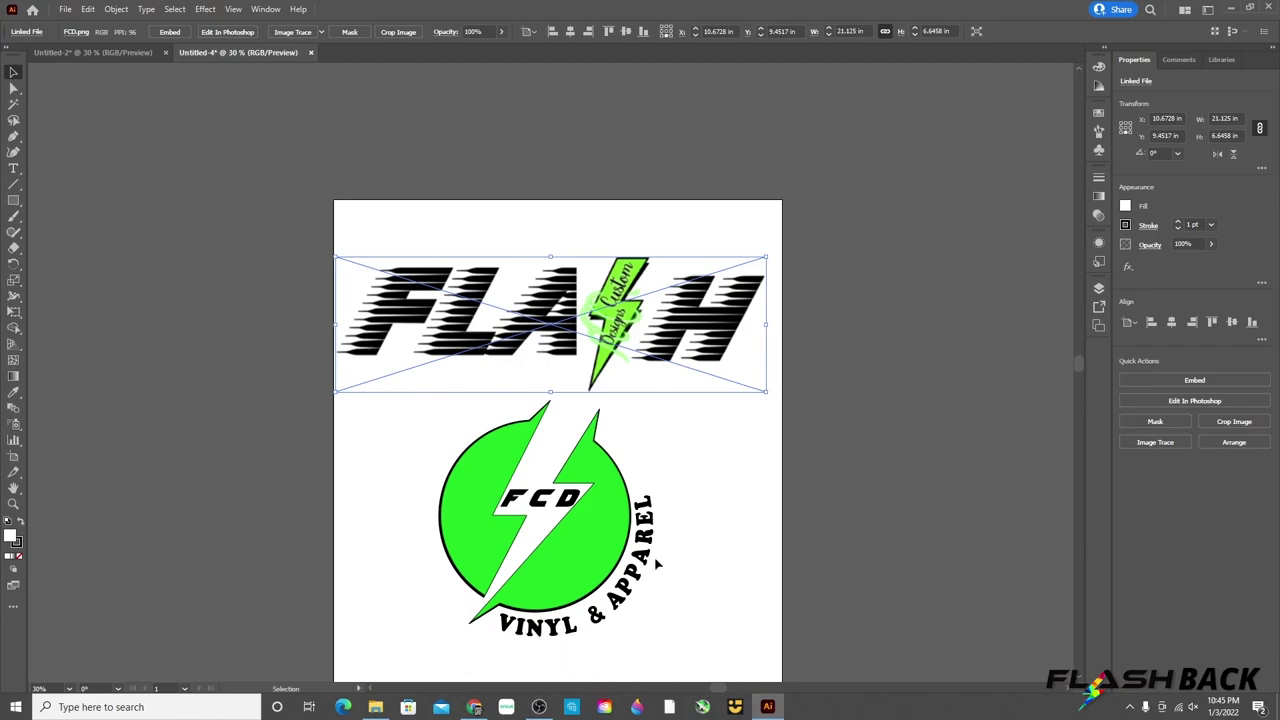
pyautogui.scroll(-1, 655, 566)
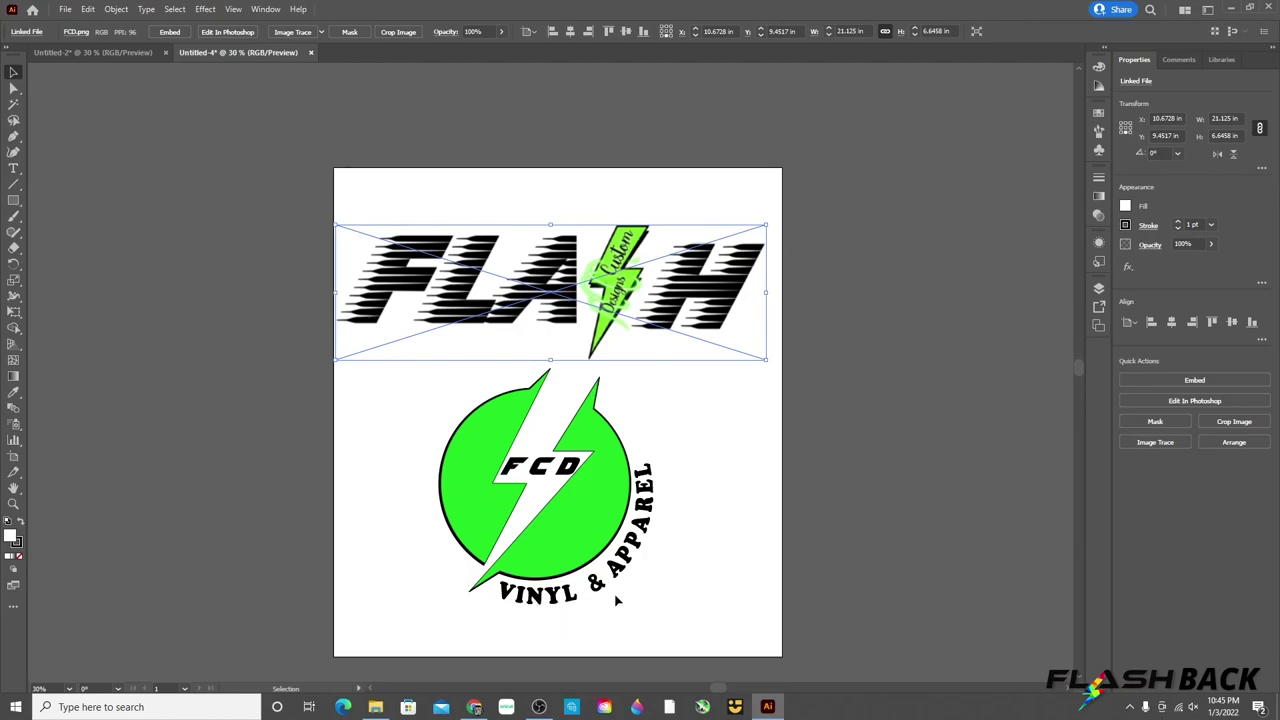
# Drag the FLASH wordmark upward, well above the FCD logo.
pyautogui.moveTo(531, 323); pyautogui.dragTo(538, 314)
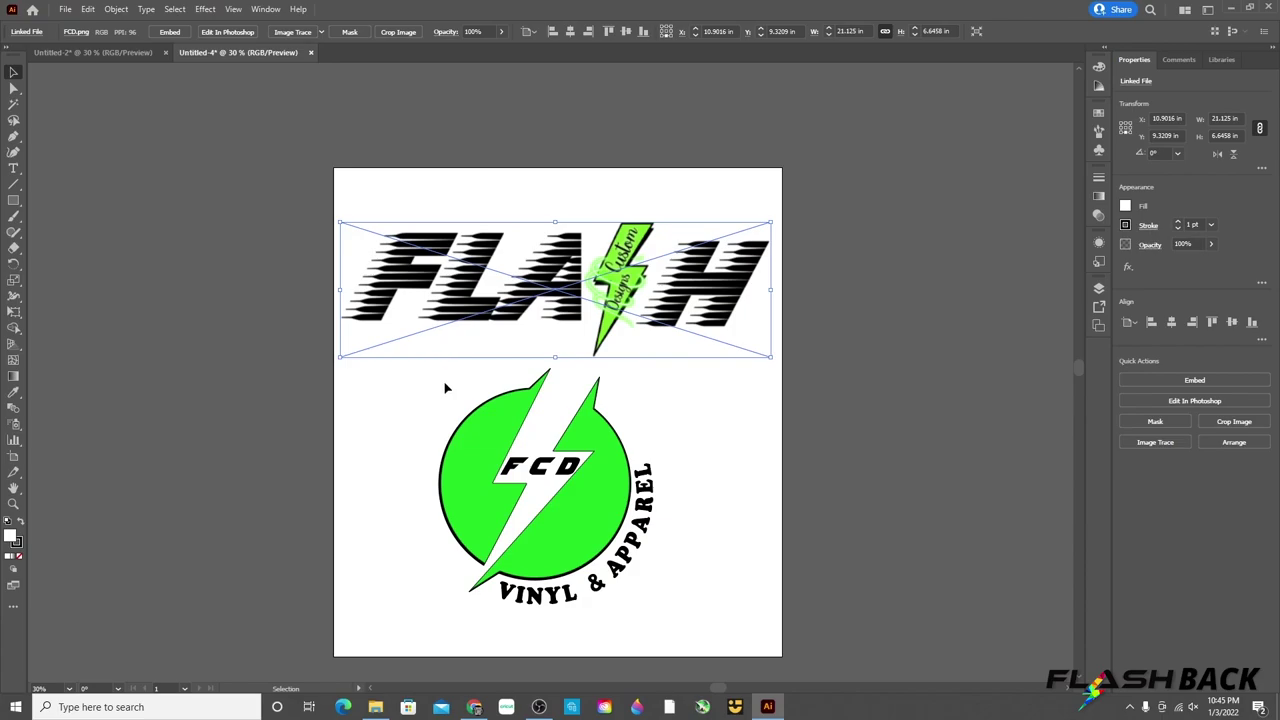
pyautogui.moveTo(518, 336); pyautogui.dragTo(517, 289)
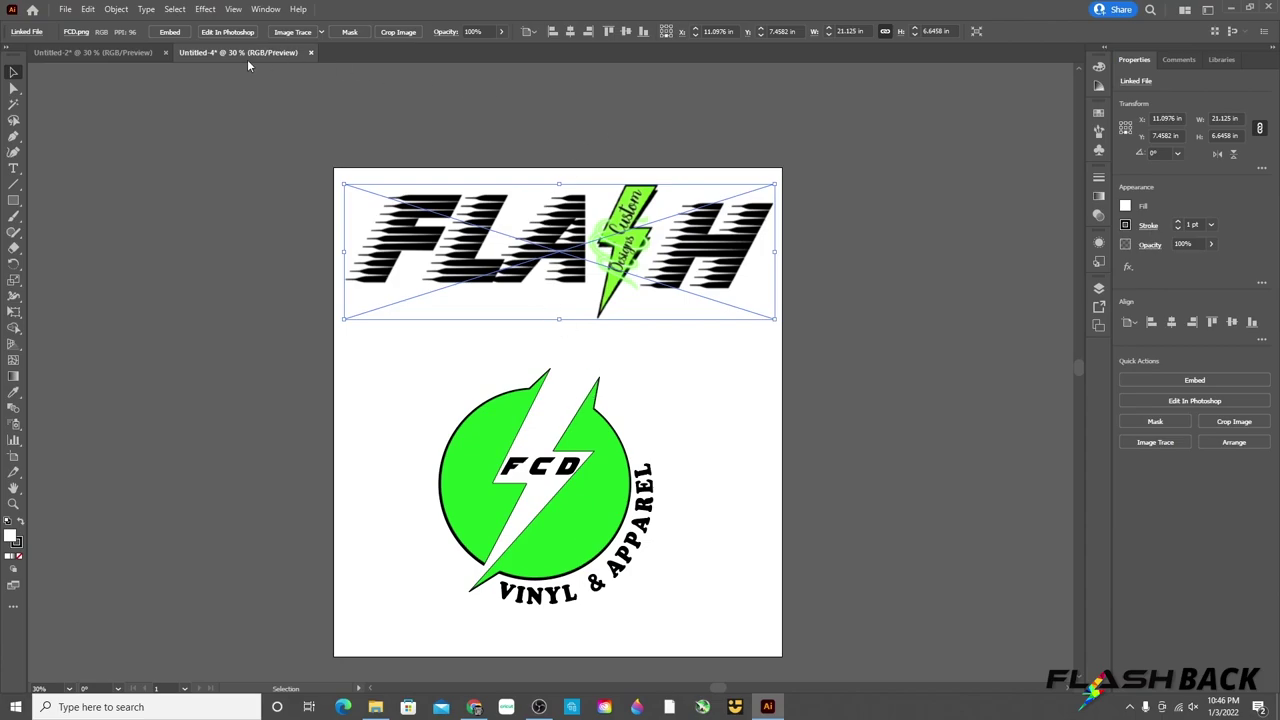
# On Untitled-2, check the logos up close, return to 30%, and turn on the transparency grid.
pyautogui.click(100, 53)
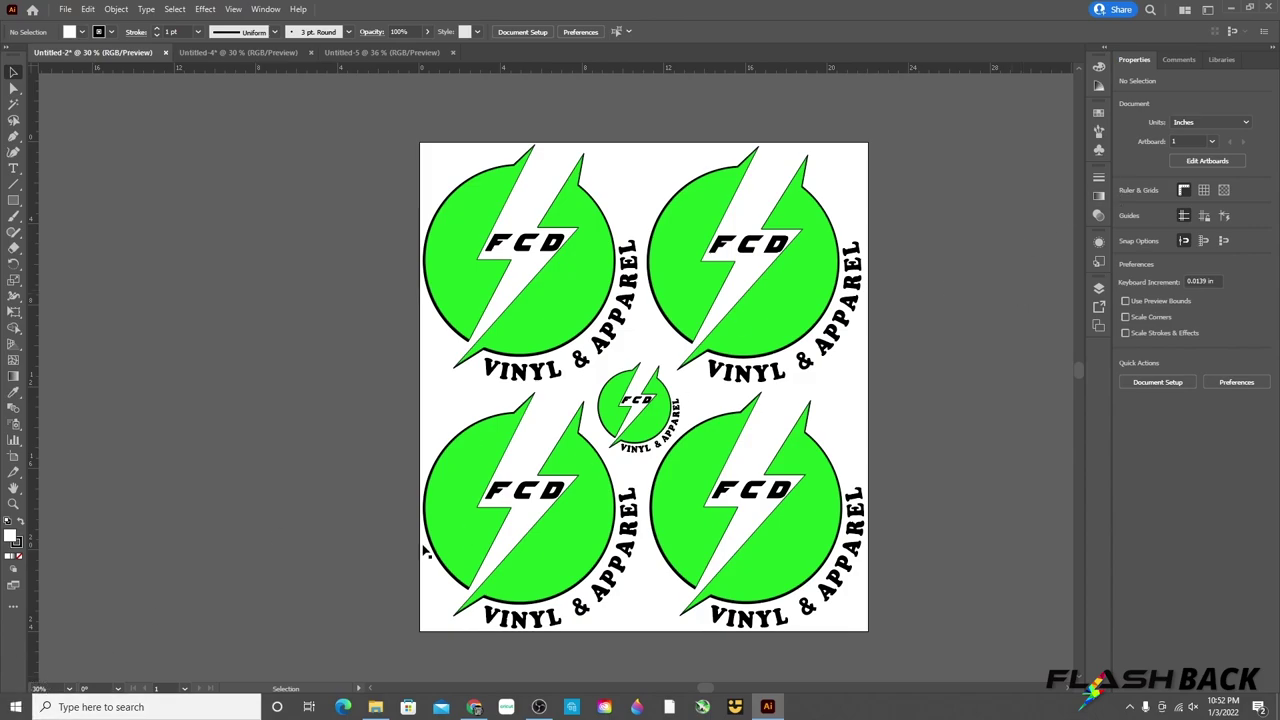
pyautogui.click(36, 688)
pyautogui.press('Return')
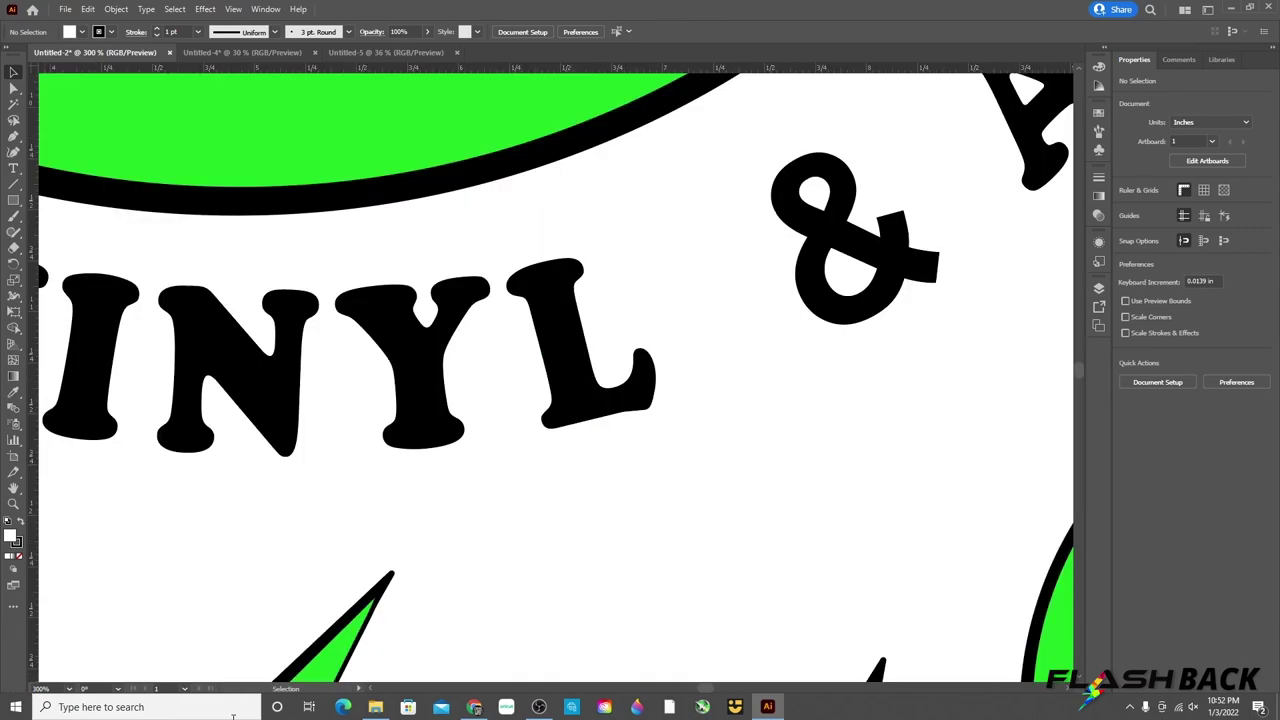
pyautogui.write('30')
pyautogui.press('Return')
pyautogui.click(1224, 190)
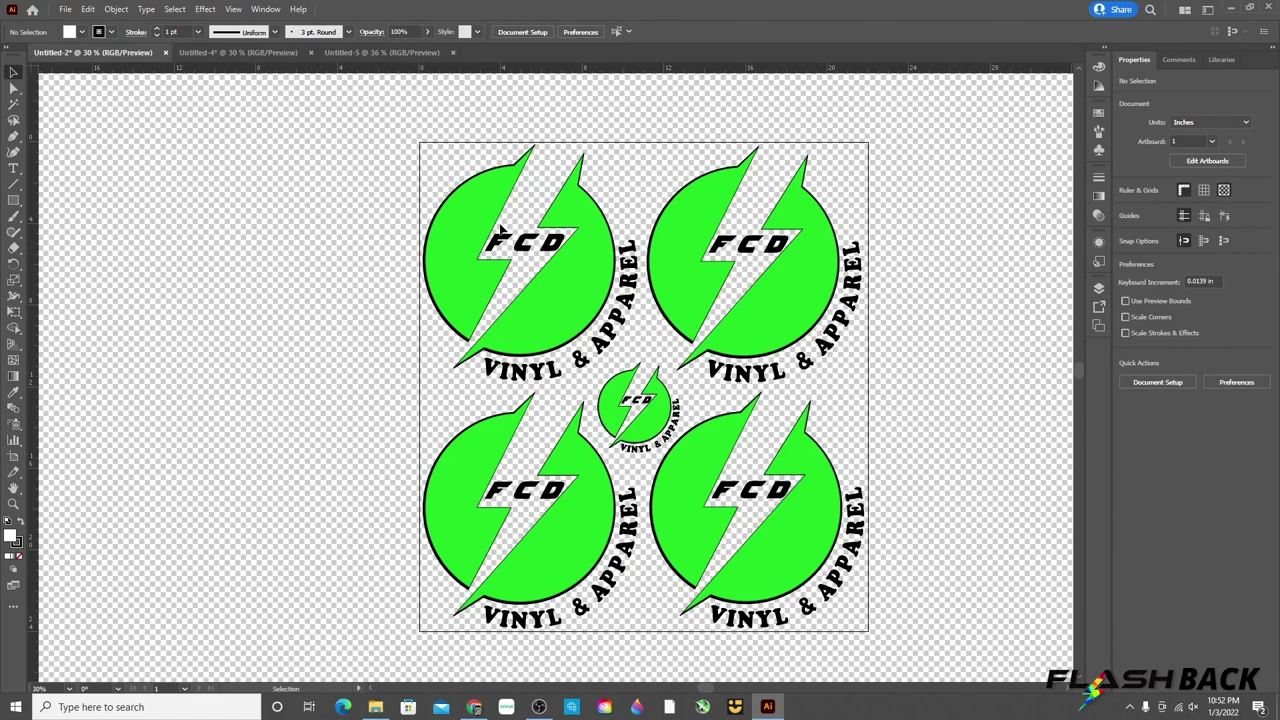
pyautogui.click(535, 291)
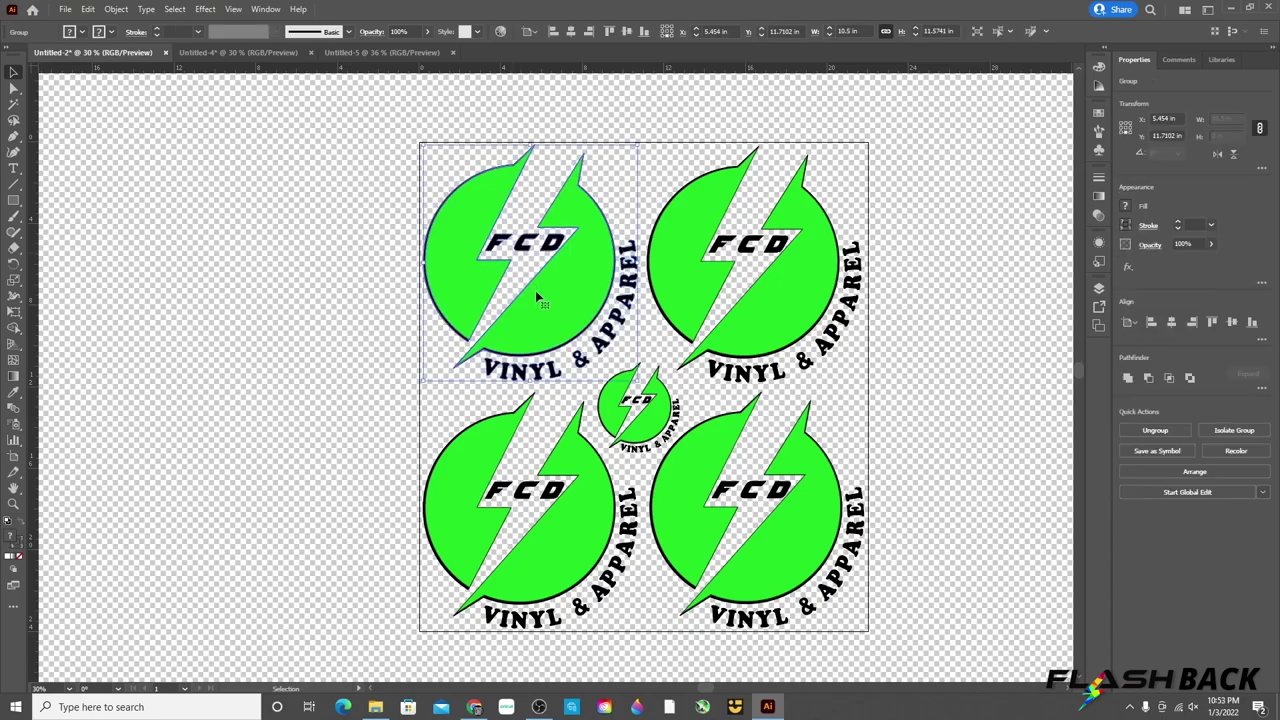
pyautogui.click(766, 283)
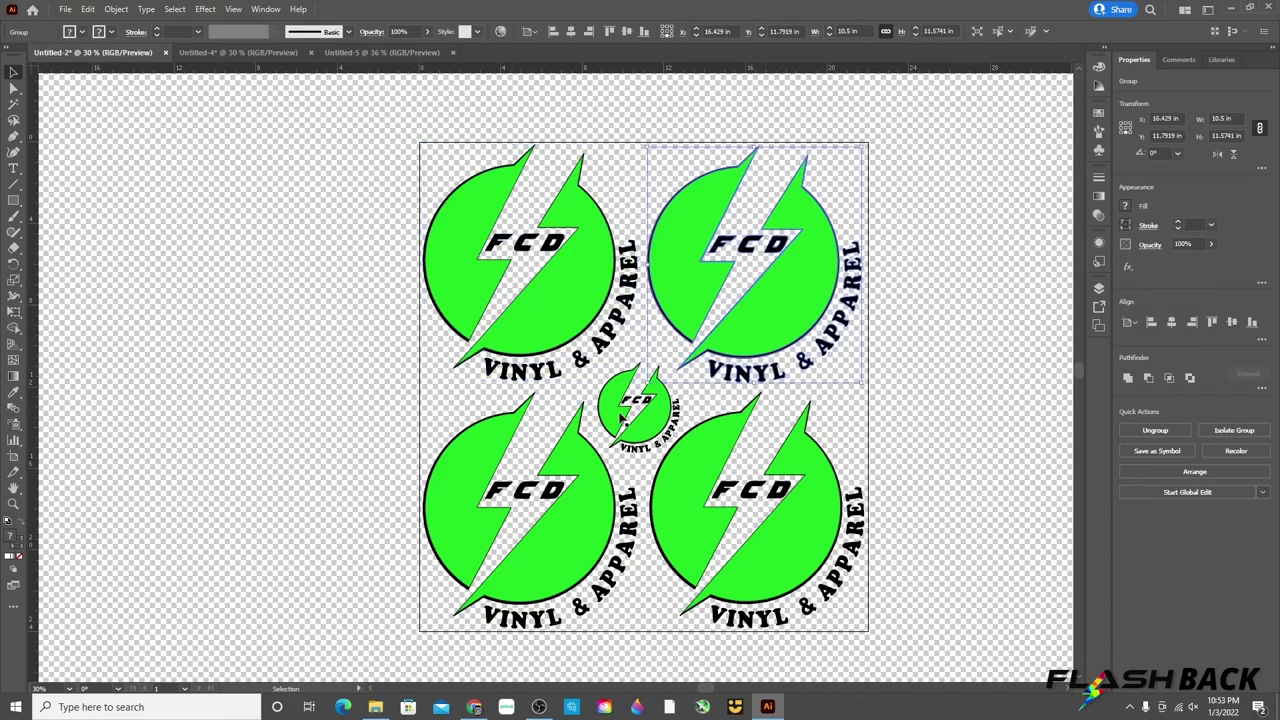
pyautogui.click(621, 420)
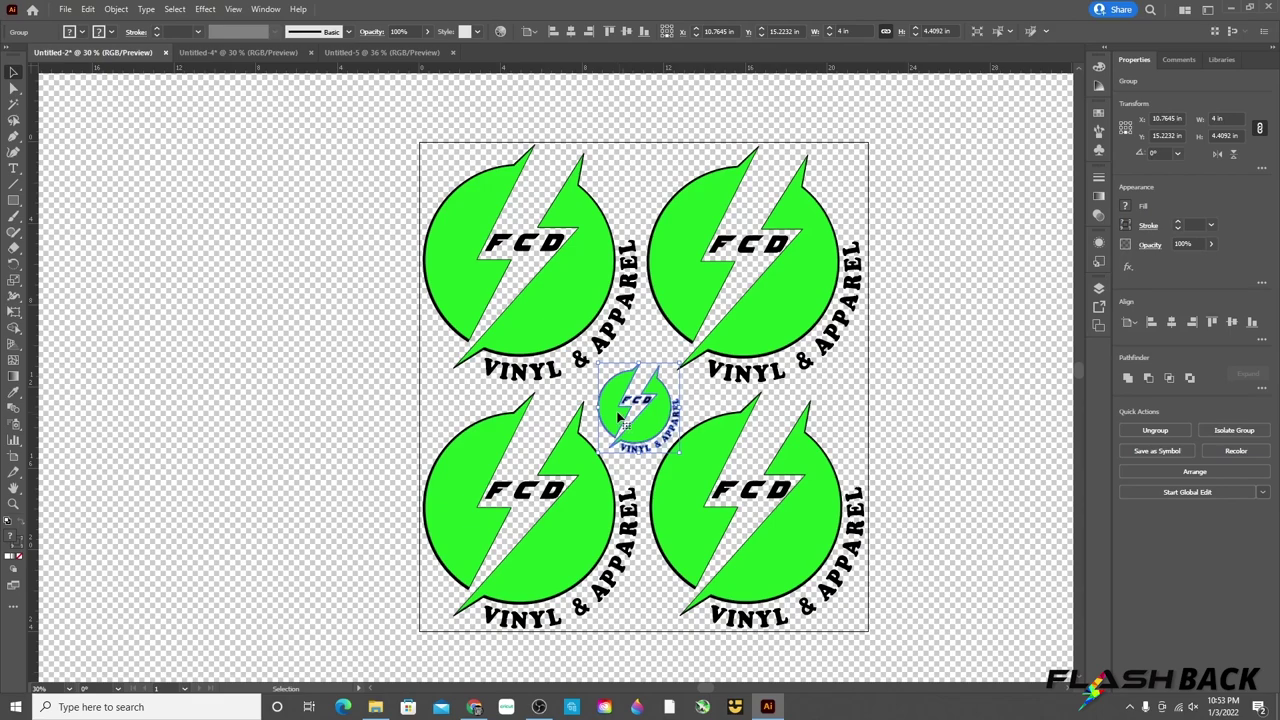
pyautogui.click(902, 390)
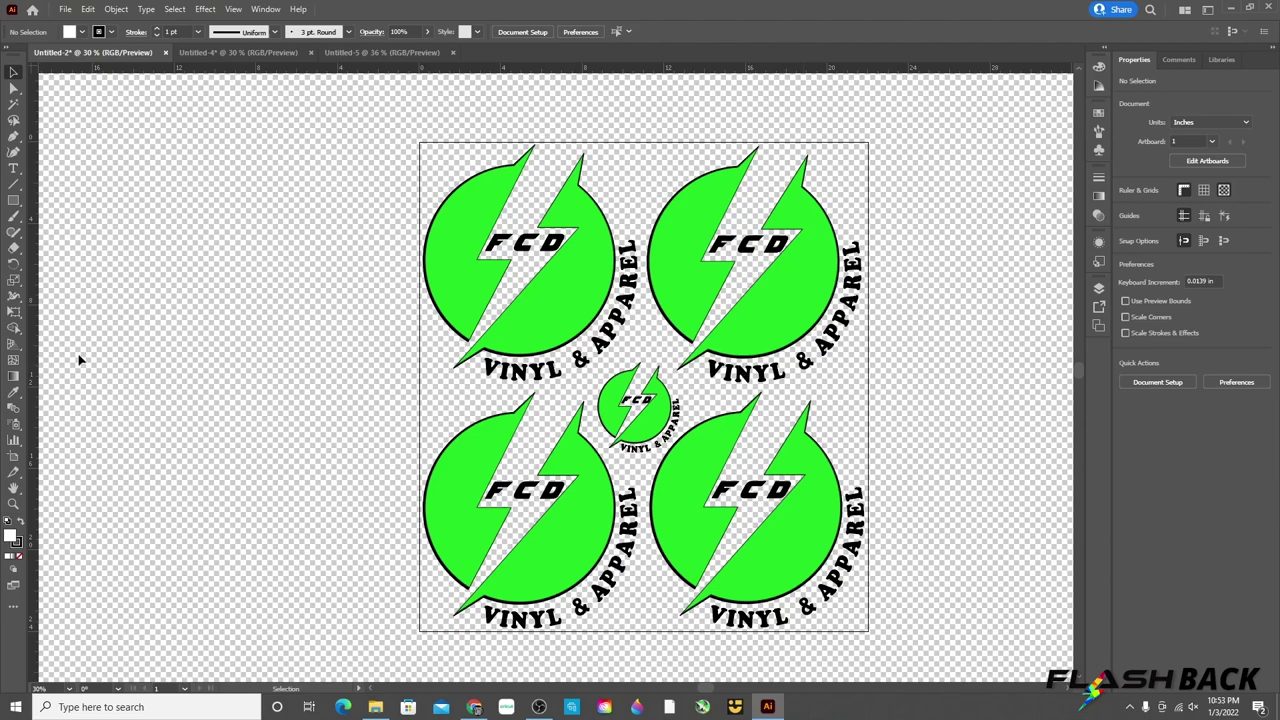
# Export the sheet as a PNG named fcd ARTWORK READY FOR PRINTING.
pyautogui.click(64, 10)
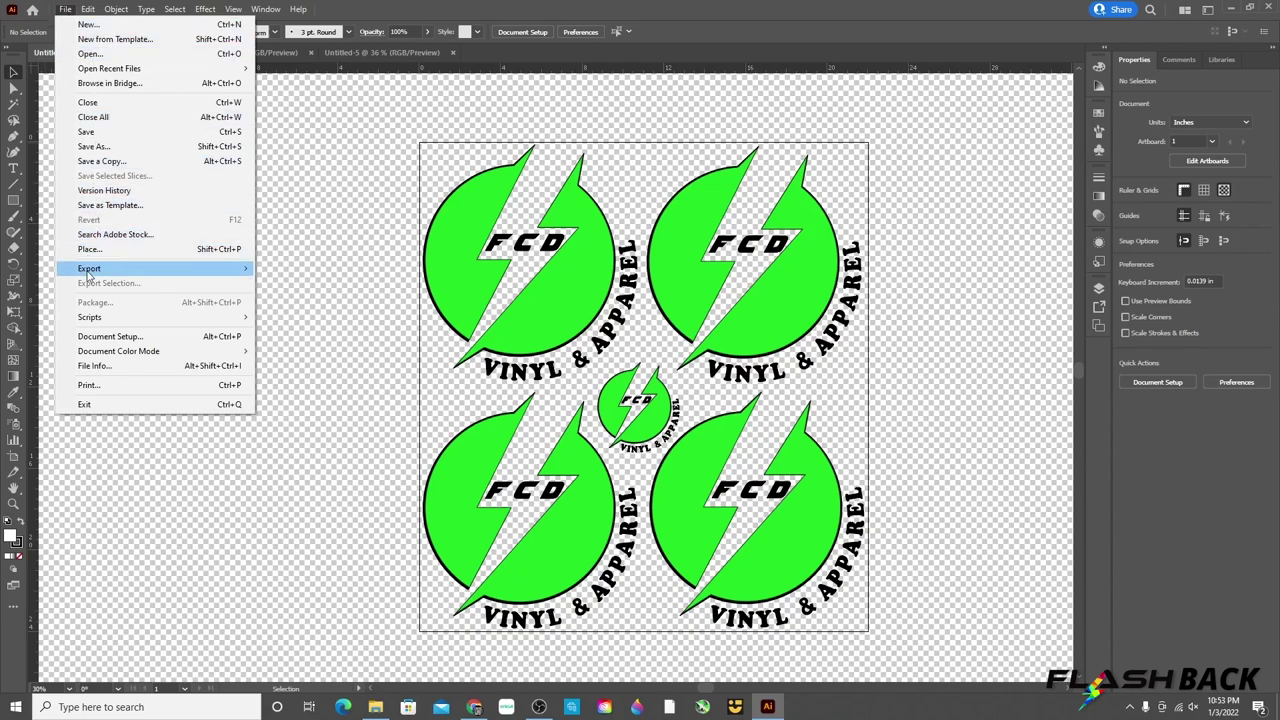
pyautogui.moveTo(88, 273)
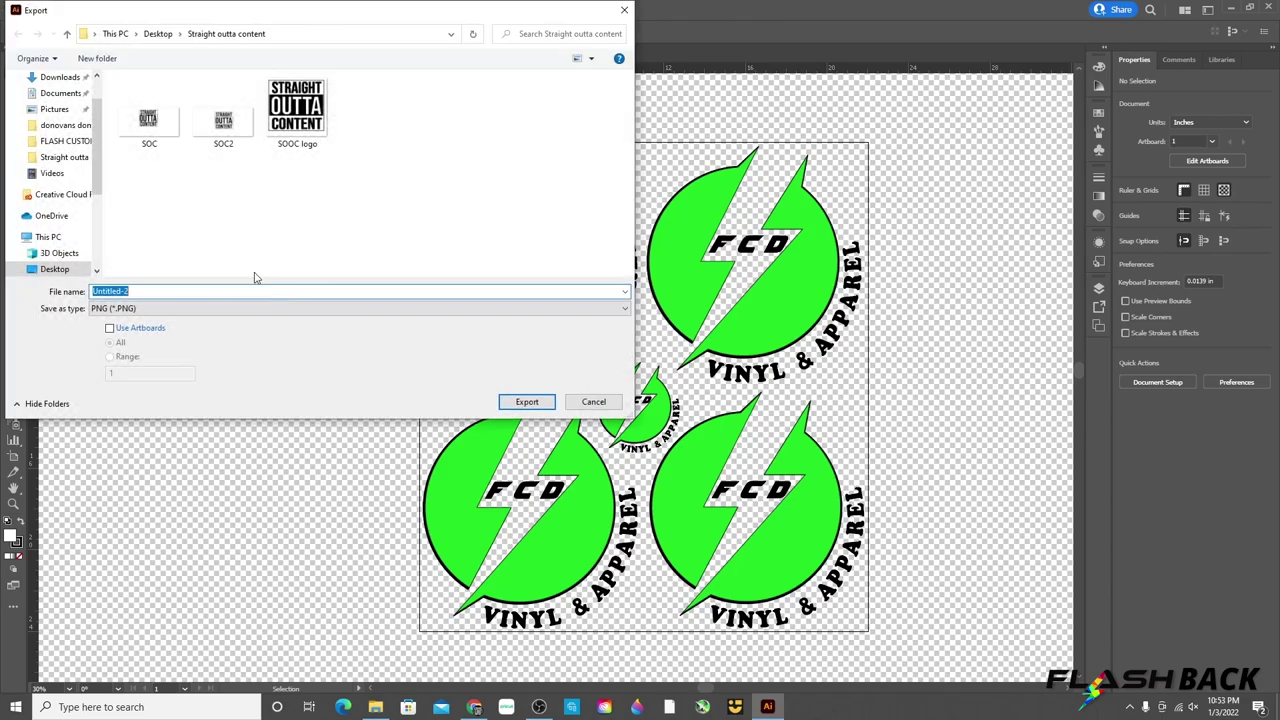
pyautogui.write('fcd ARTWORK READY FOR PRINTING')
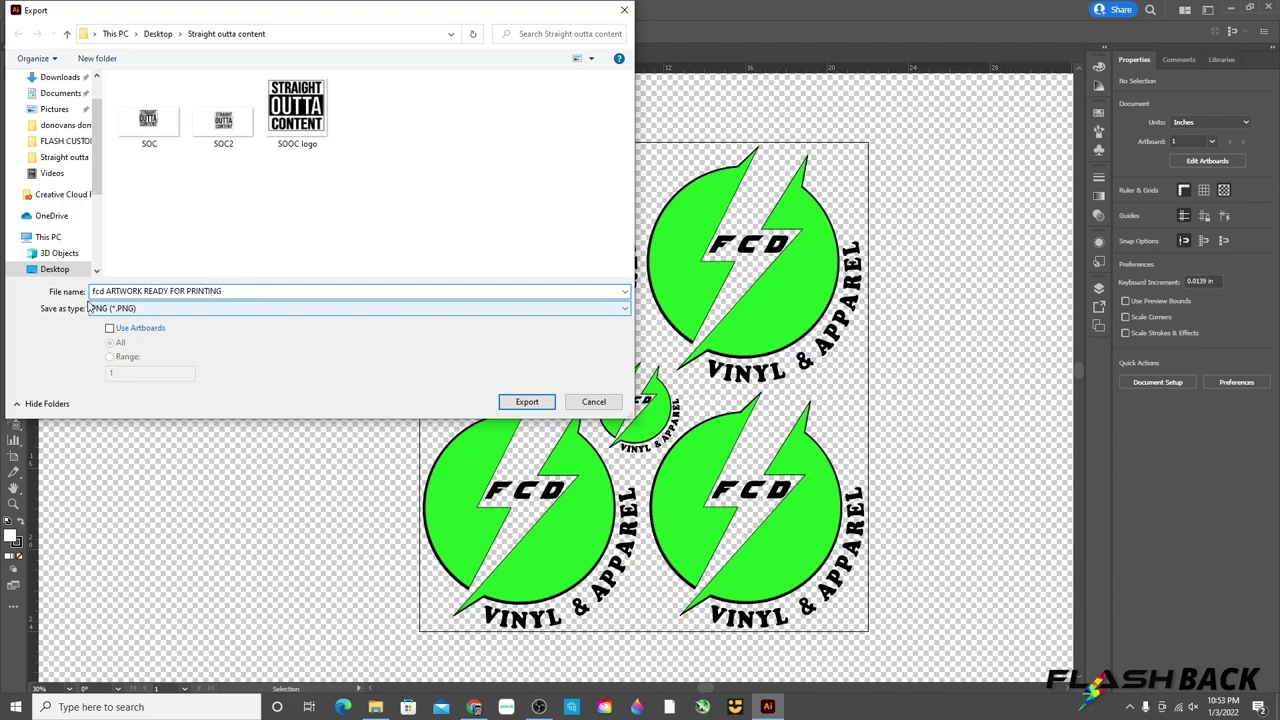
pyautogui.click(527, 402)
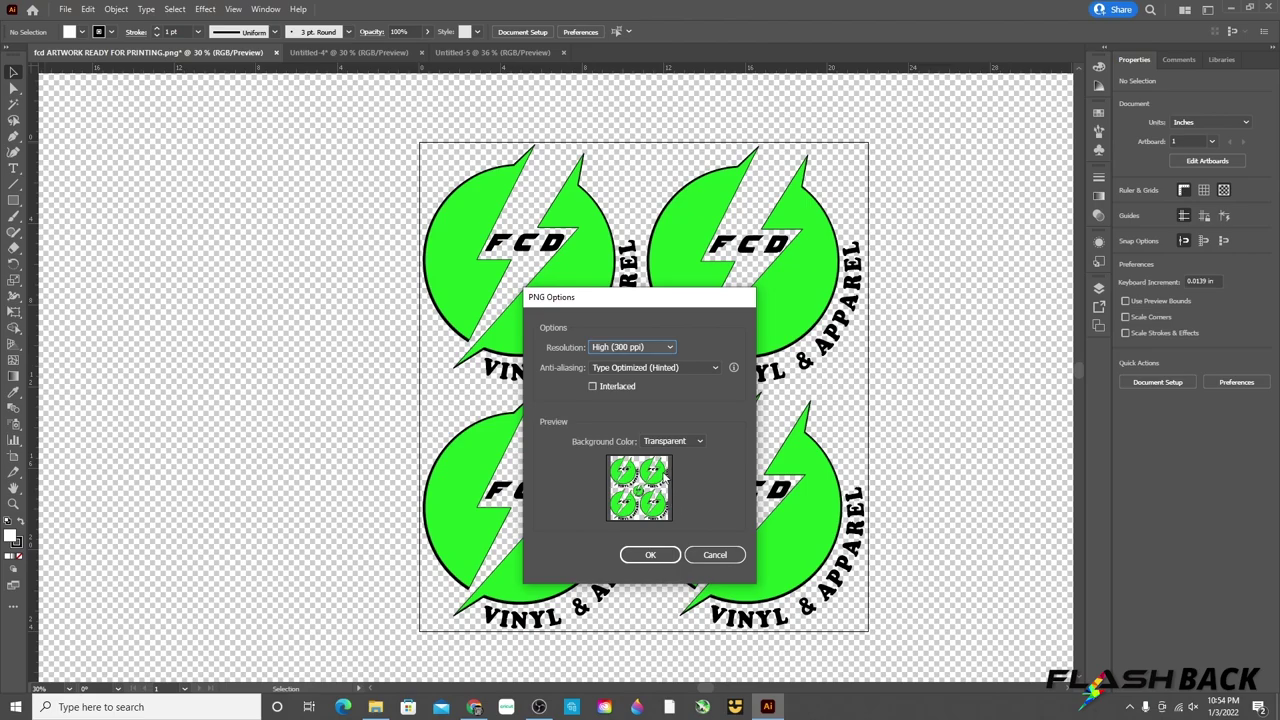
# Preview black and white backgrounds, then keep the background transparent and finish the export.
pyautogui.click(687, 444)
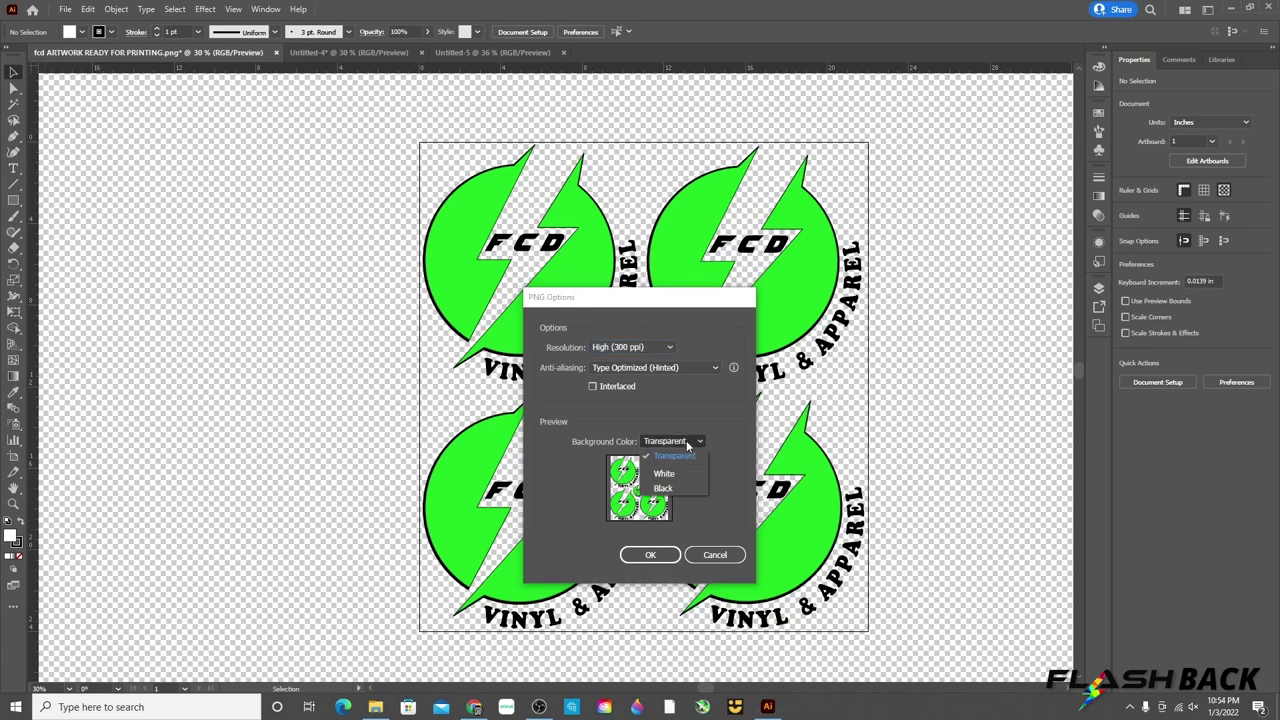
pyautogui.click(684, 487)
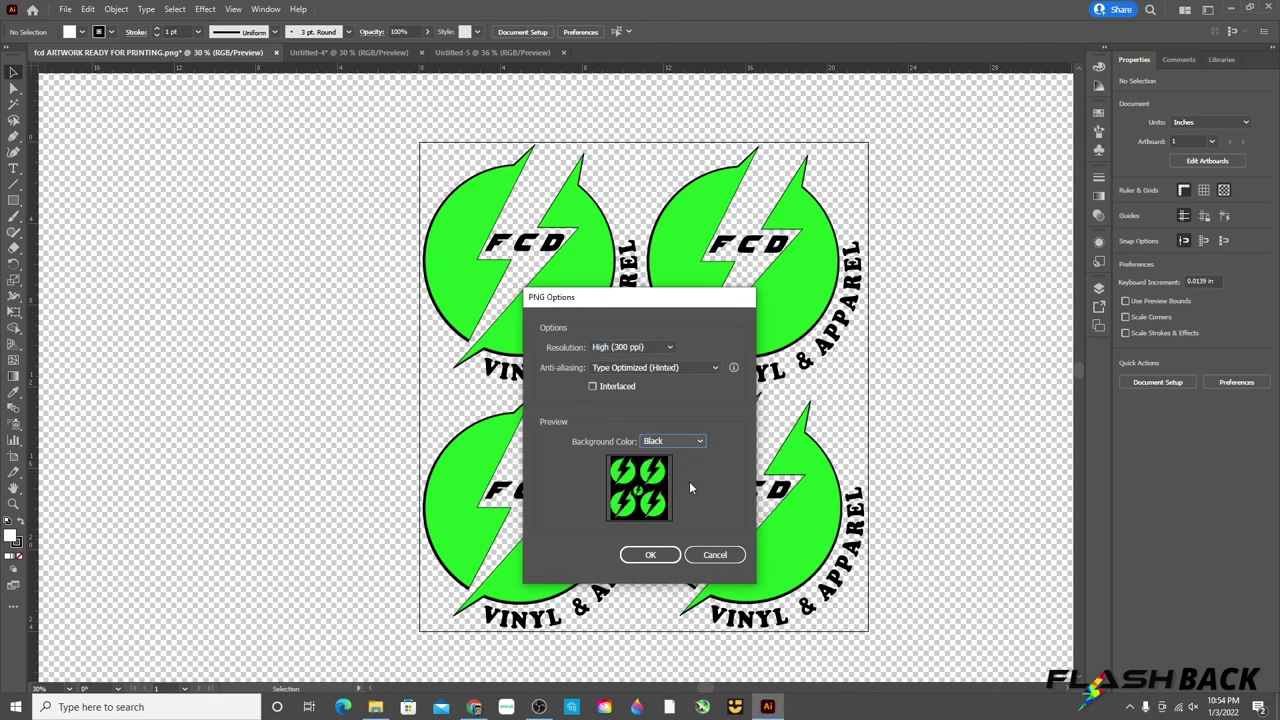
pyautogui.click(688, 442)
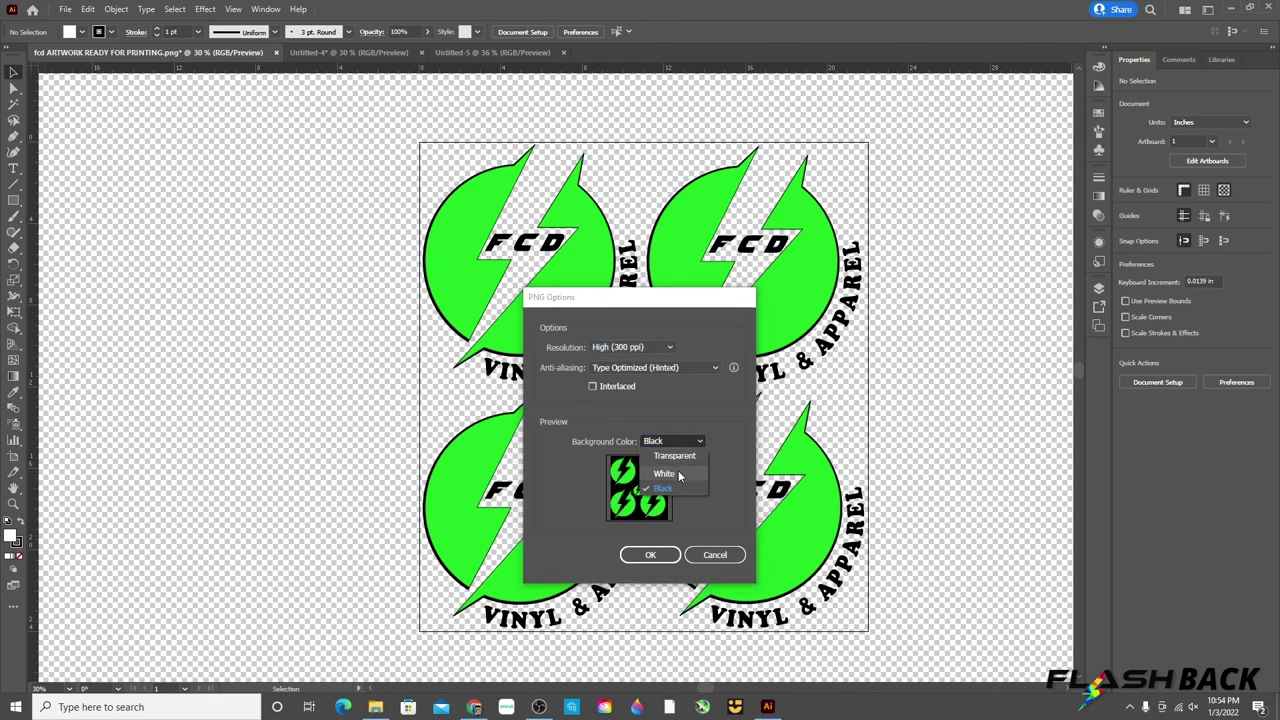
pyautogui.click(679, 471)
pyautogui.click(662, 442)
pyautogui.click(670, 458)
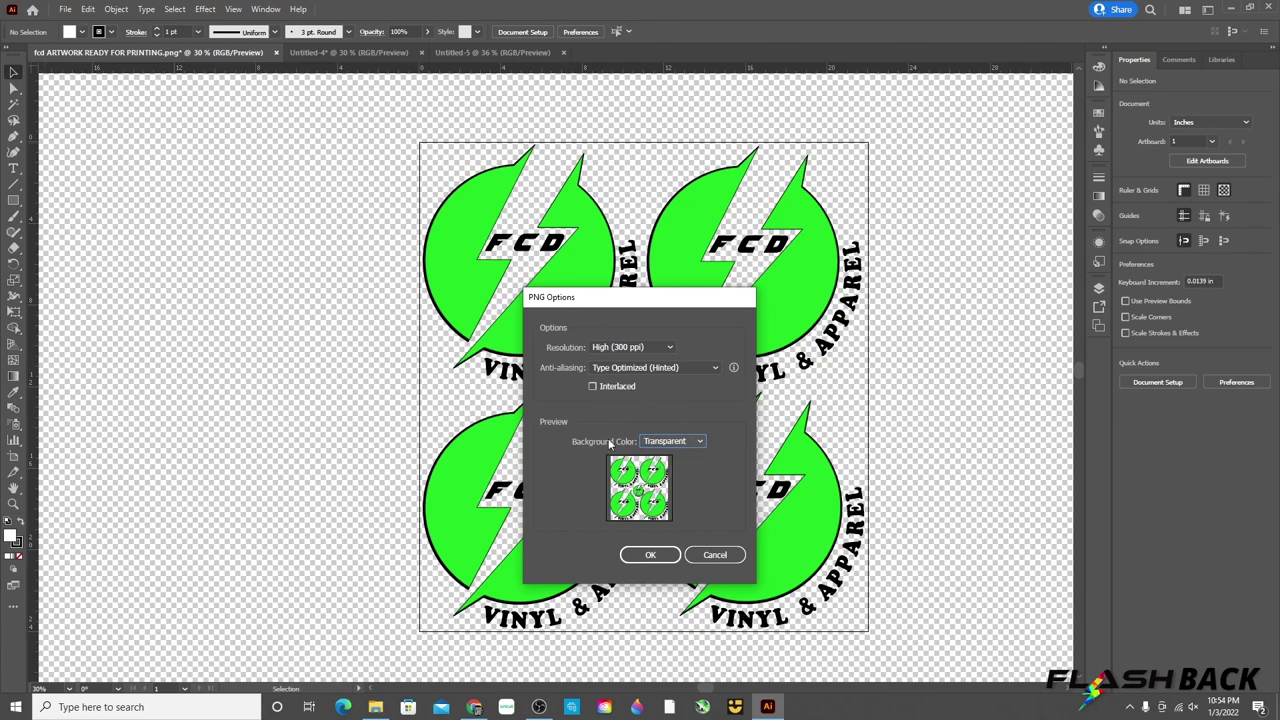
pyautogui.click(650, 556)
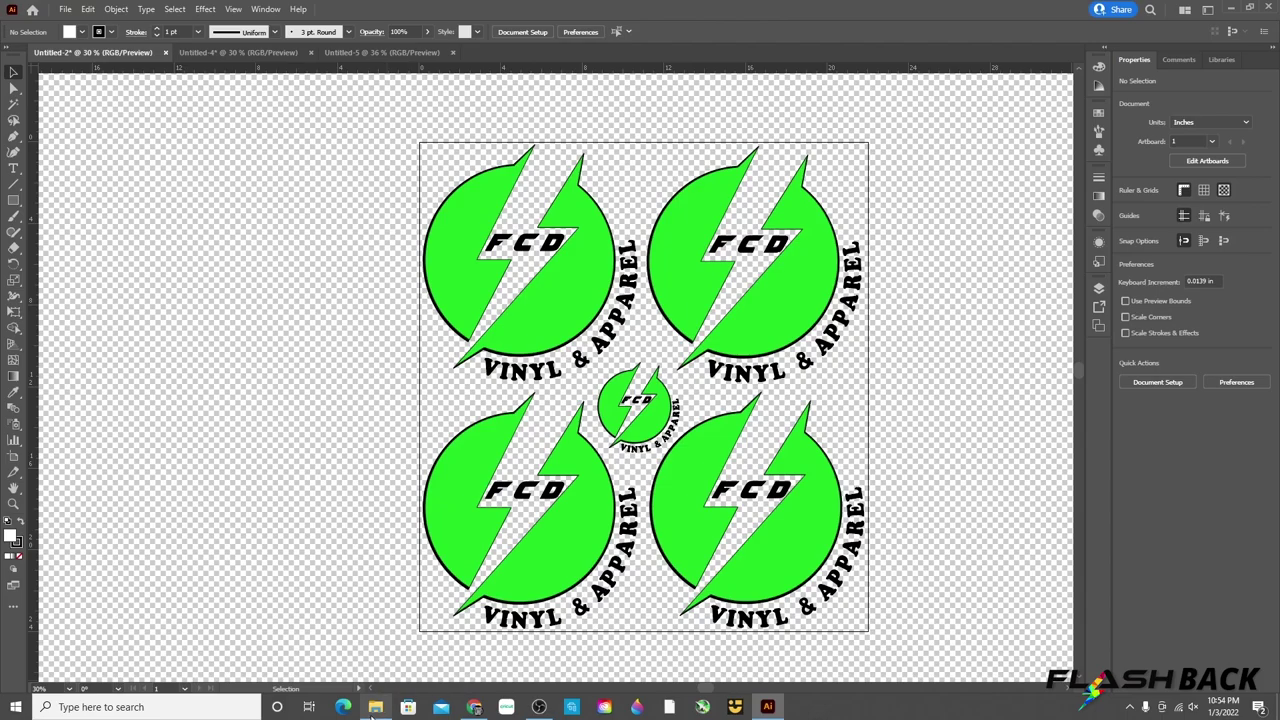
pyautogui.click(375, 707)
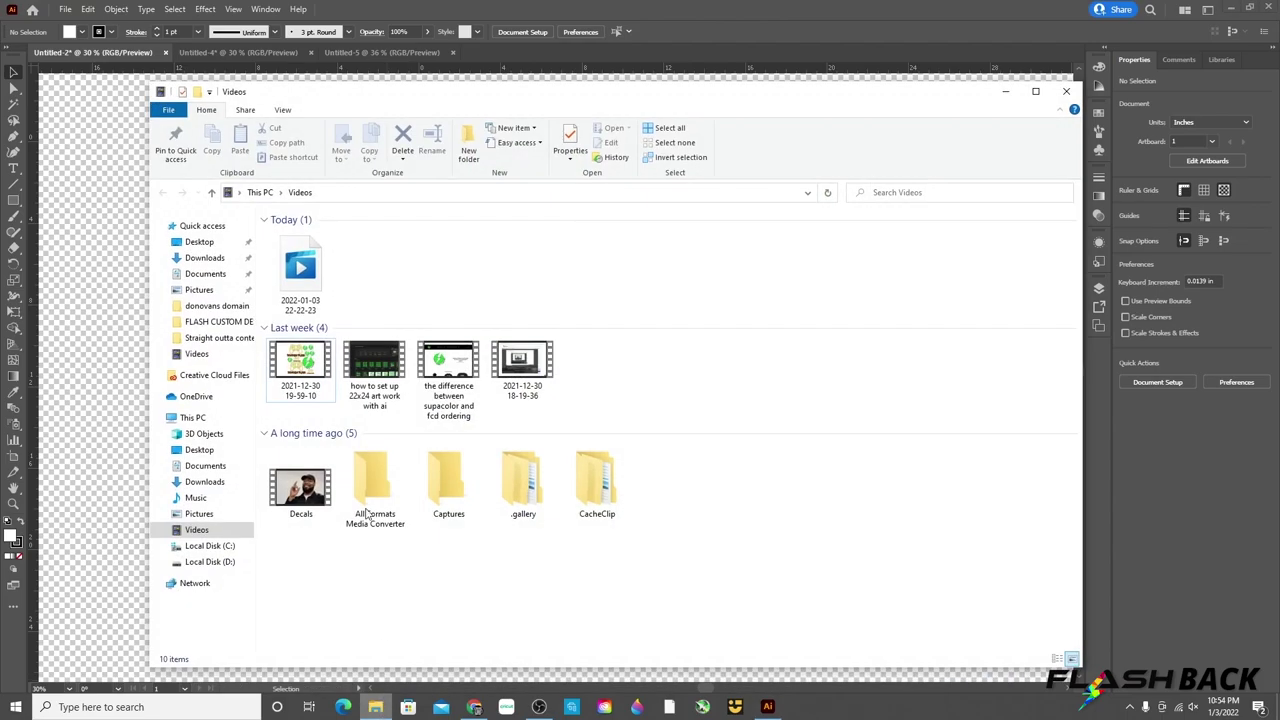
pyautogui.click(212, 258)
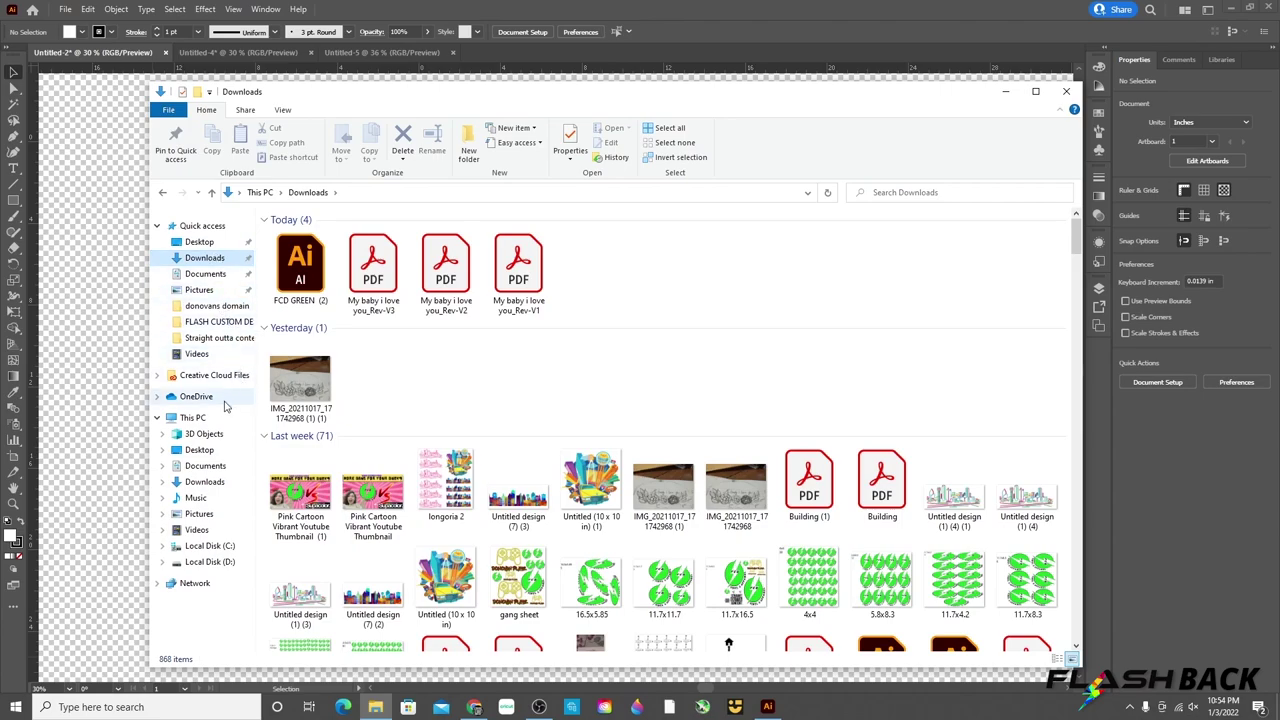
pyautogui.click(208, 466)
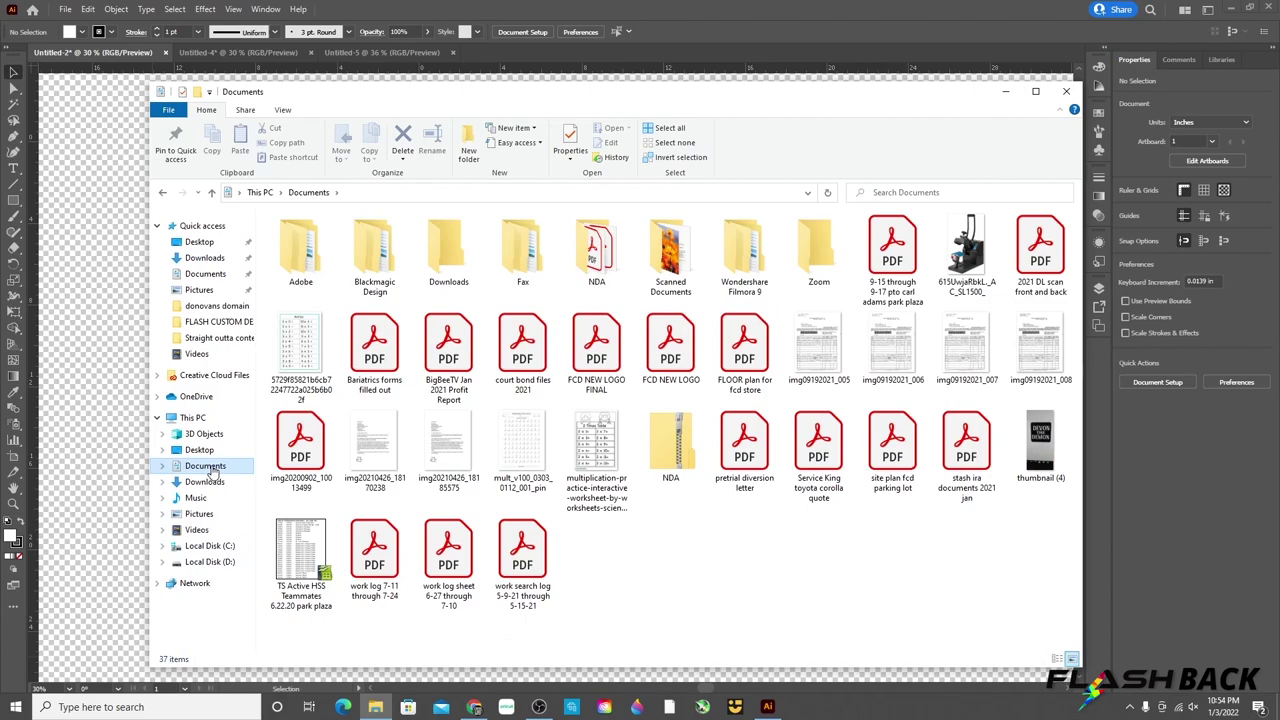
pyautogui.click(203, 244)
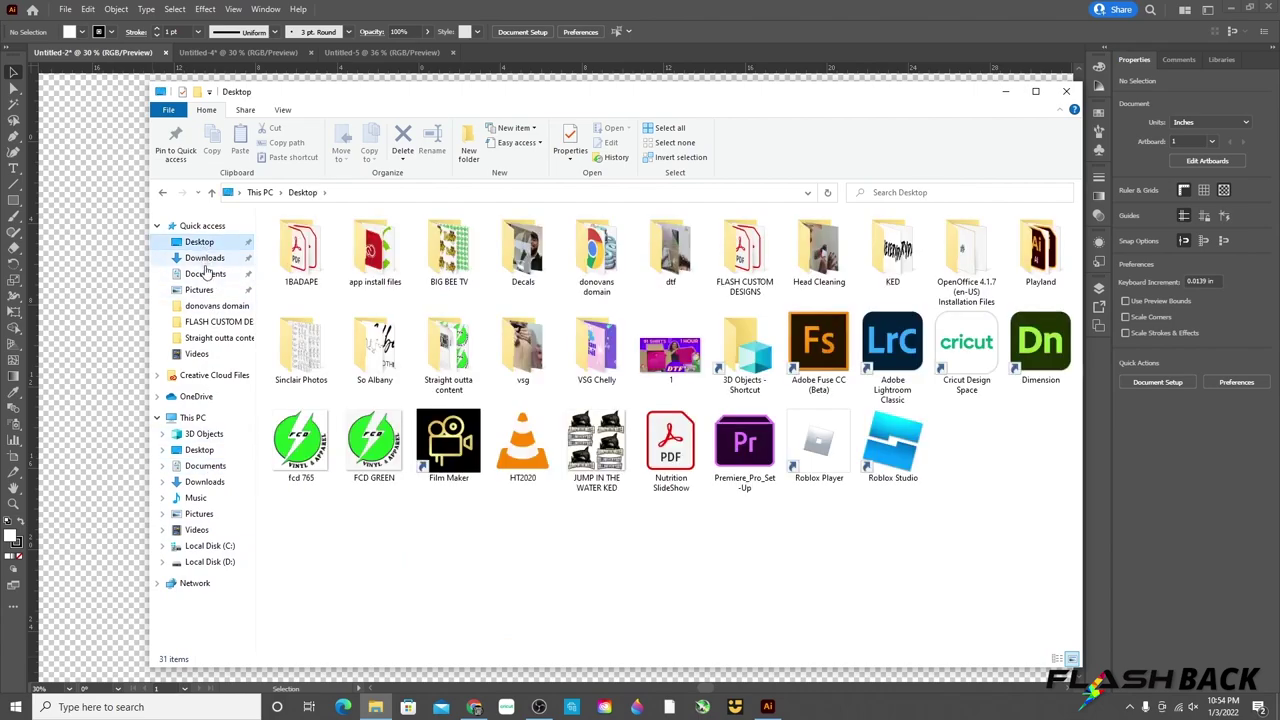
pyautogui.click(204, 259)
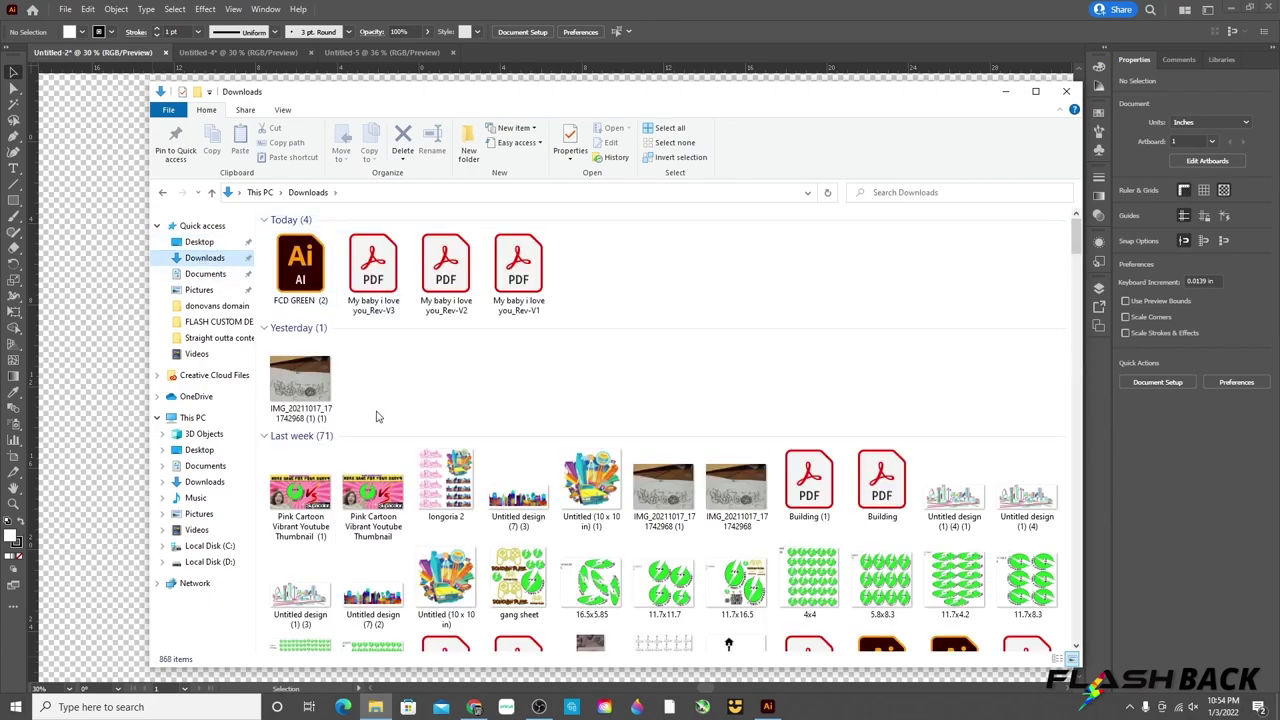
pyautogui.click(900, 198)
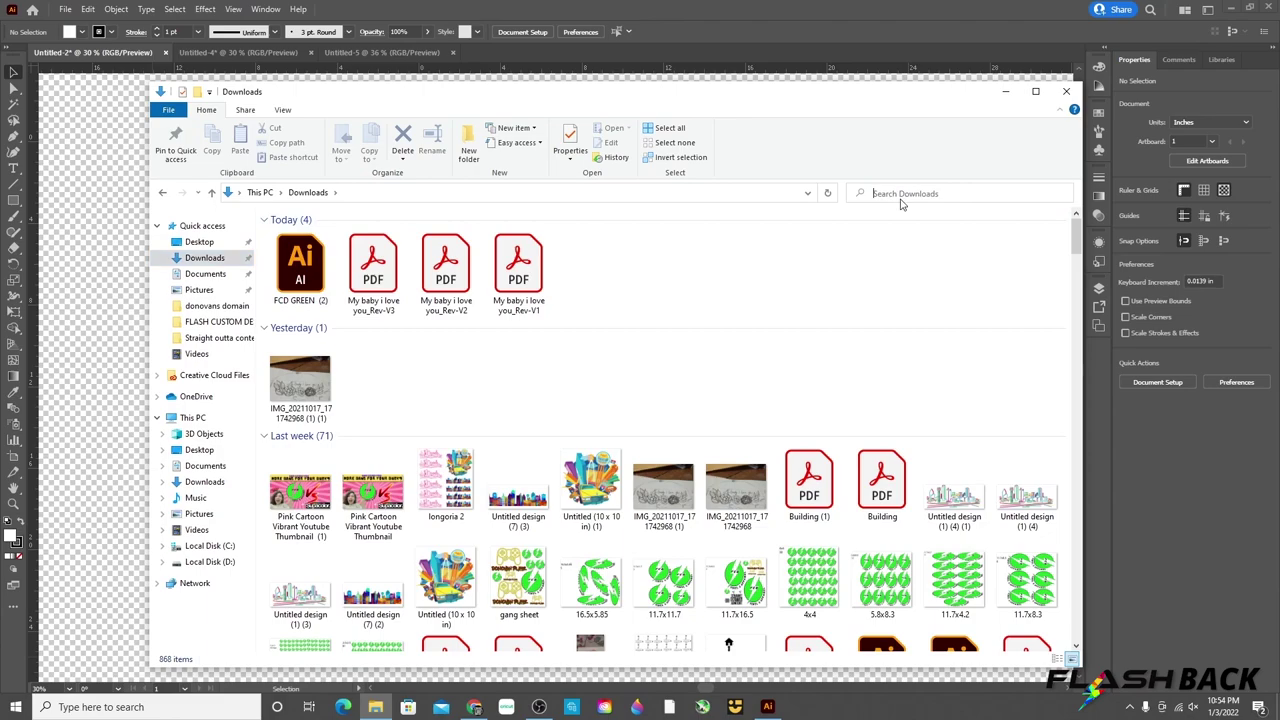
pyautogui.write('FCD')
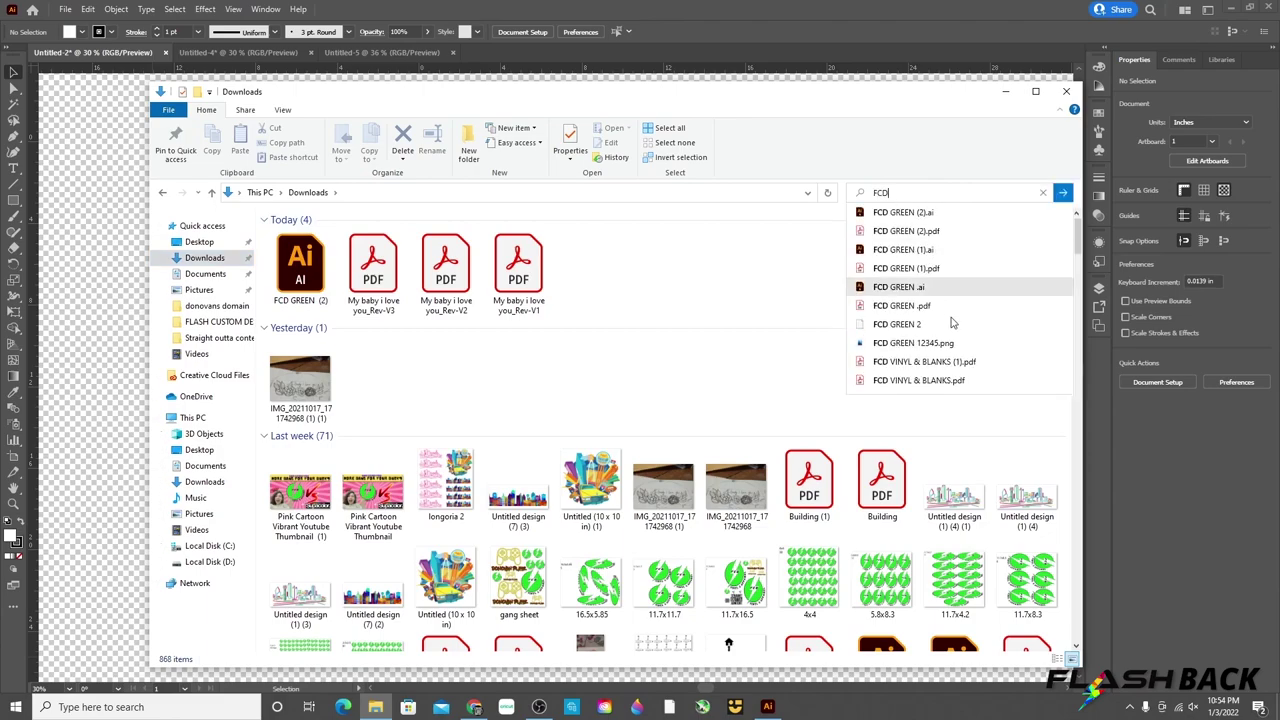
pyautogui.click(1066, 91)
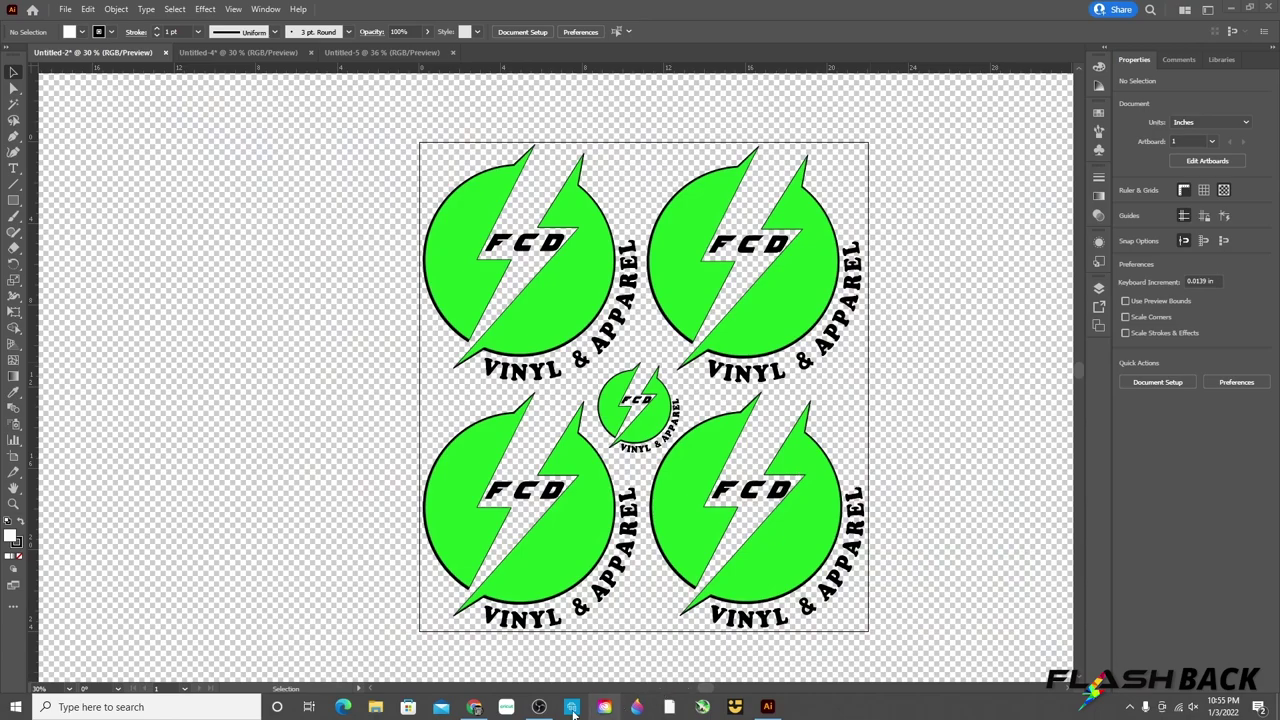
# Reopen the Export As dialog from the File menu, then cancel it without exporting.
pyautogui.moveTo(539, 710)
pyautogui.click(60, 10)
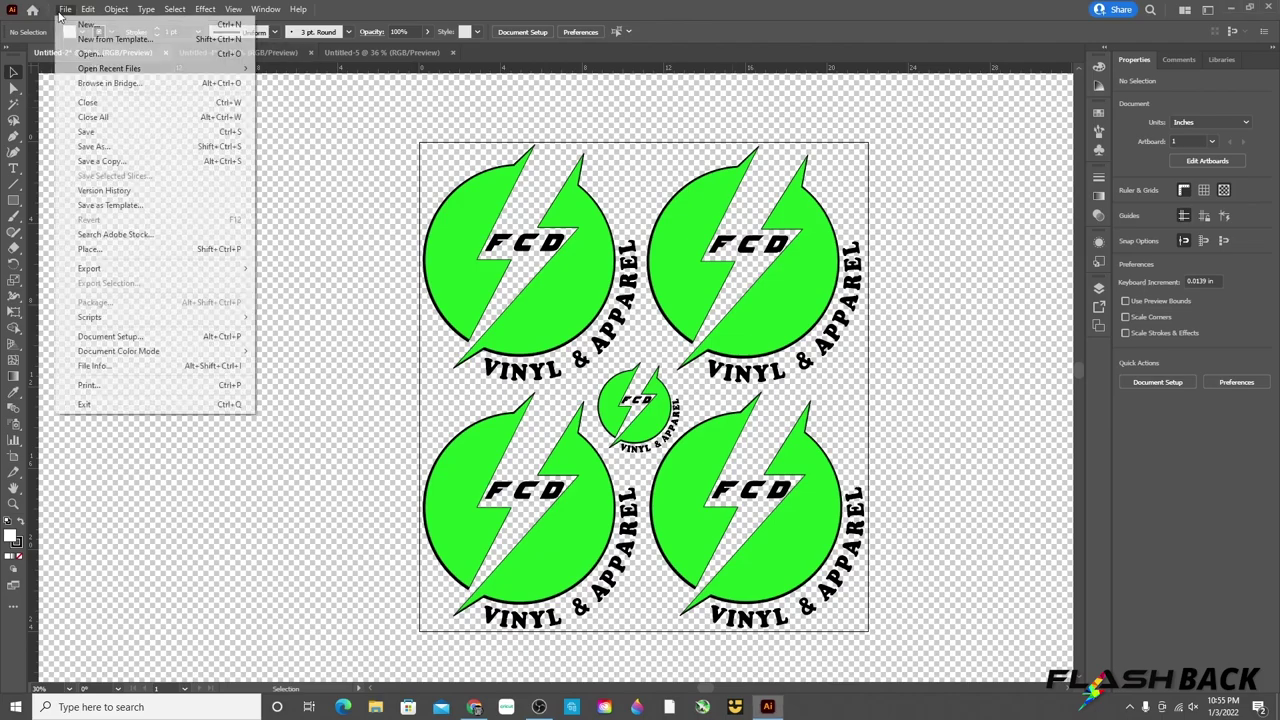
pyautogui.moveTo(120, 270)
pyautogui.click(258, 284)
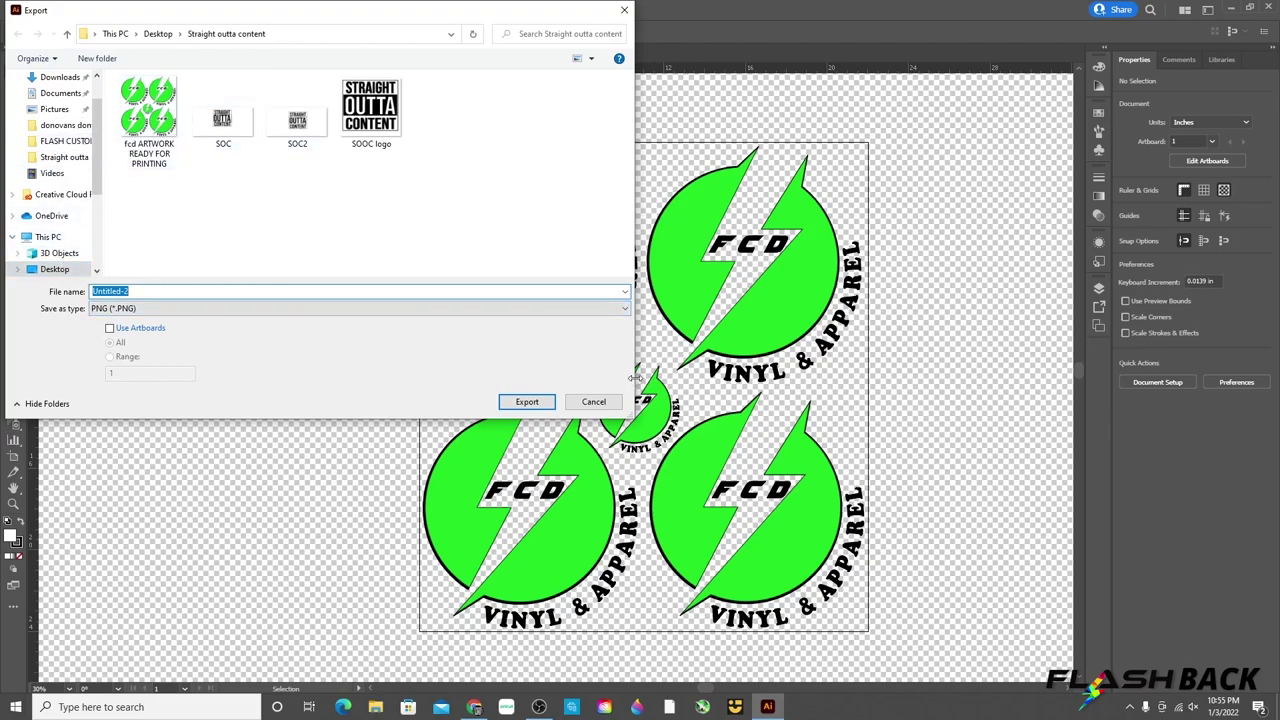
pyautogui.click(594, 402)
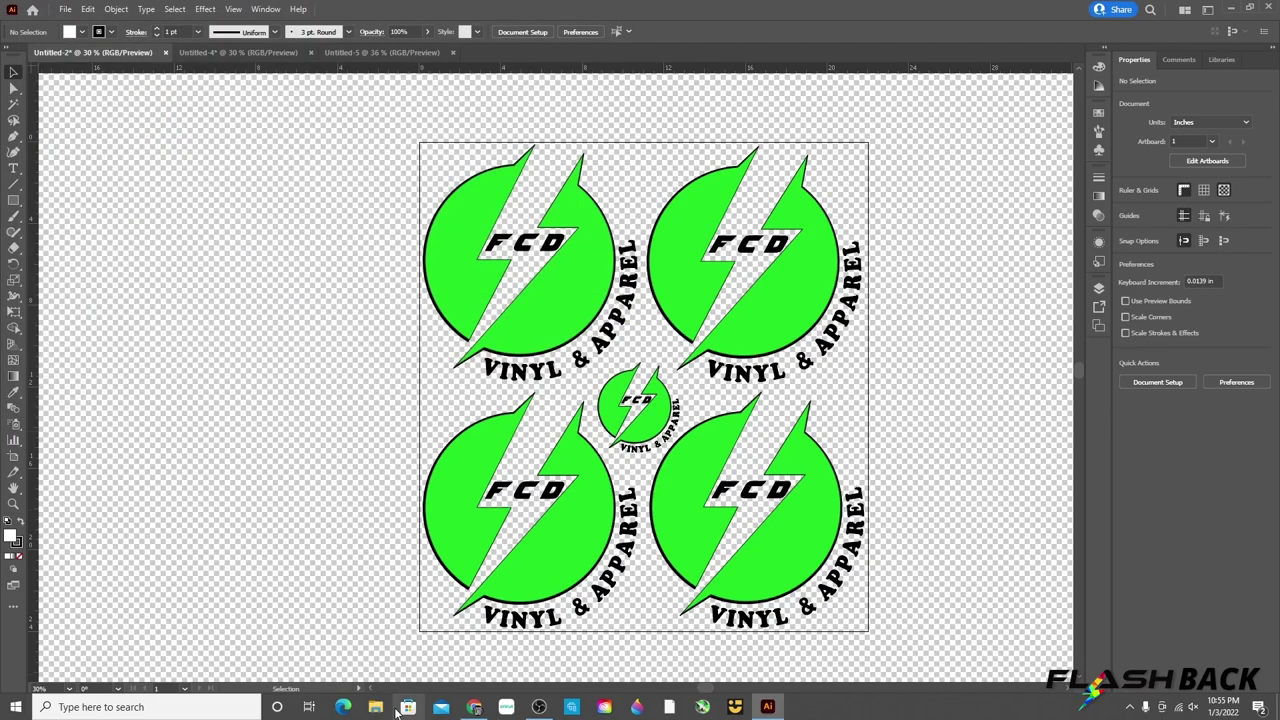
# Open File Explorer, visit Desktop, then return to Quick access listing fcd ARTWORK READY FOR PRINTING.
pyautogui.press('super+e')
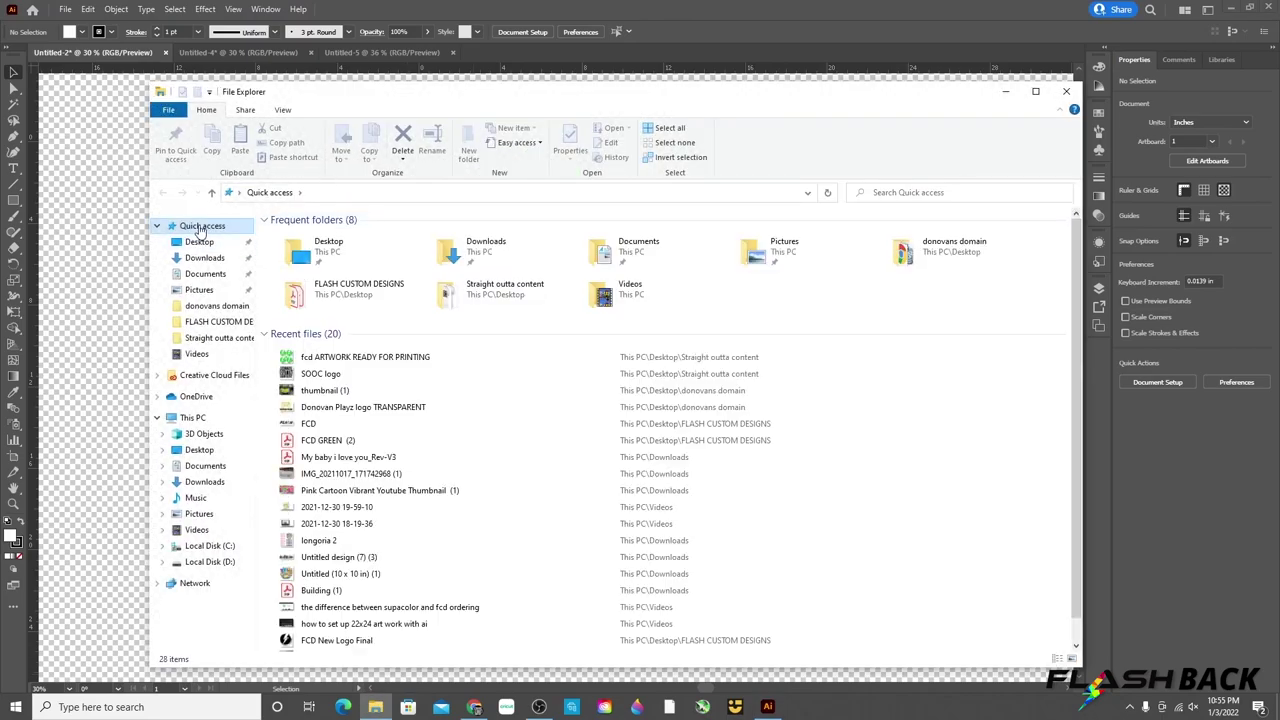
pyautogui.click(199, 244)
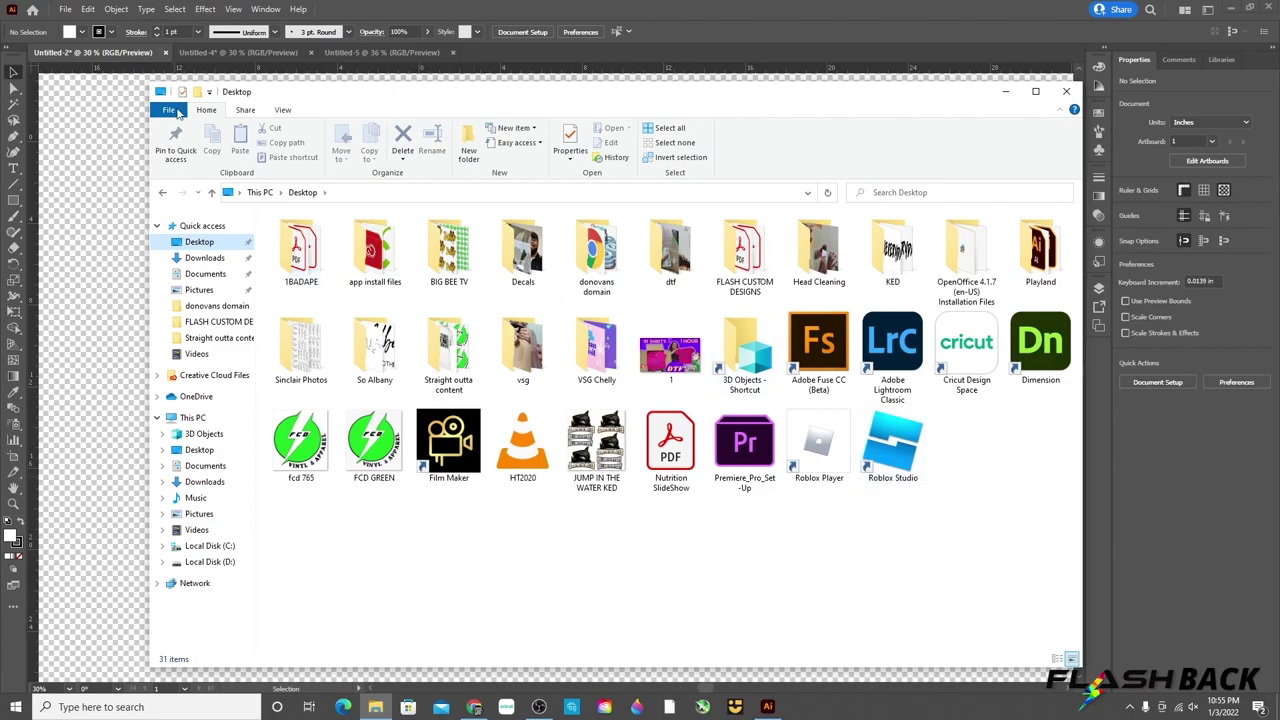
pyautogui.click(164, 194)
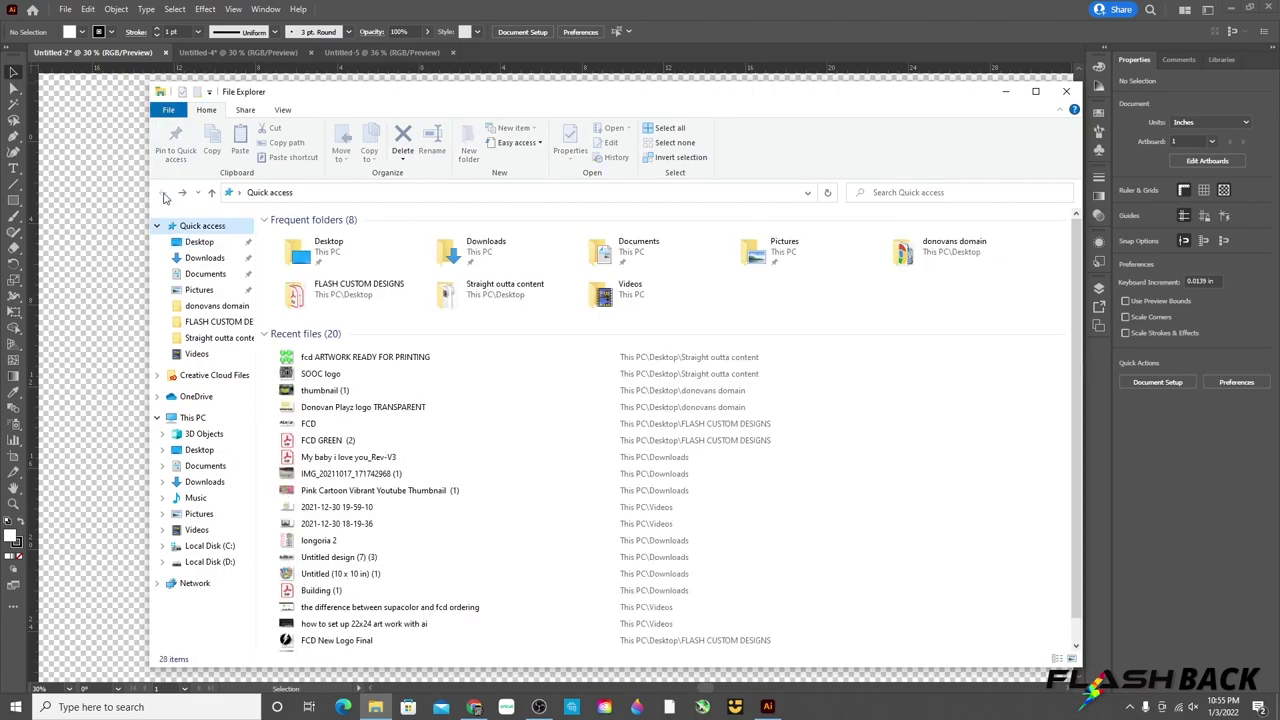
pyautogui.click(1005, 91)
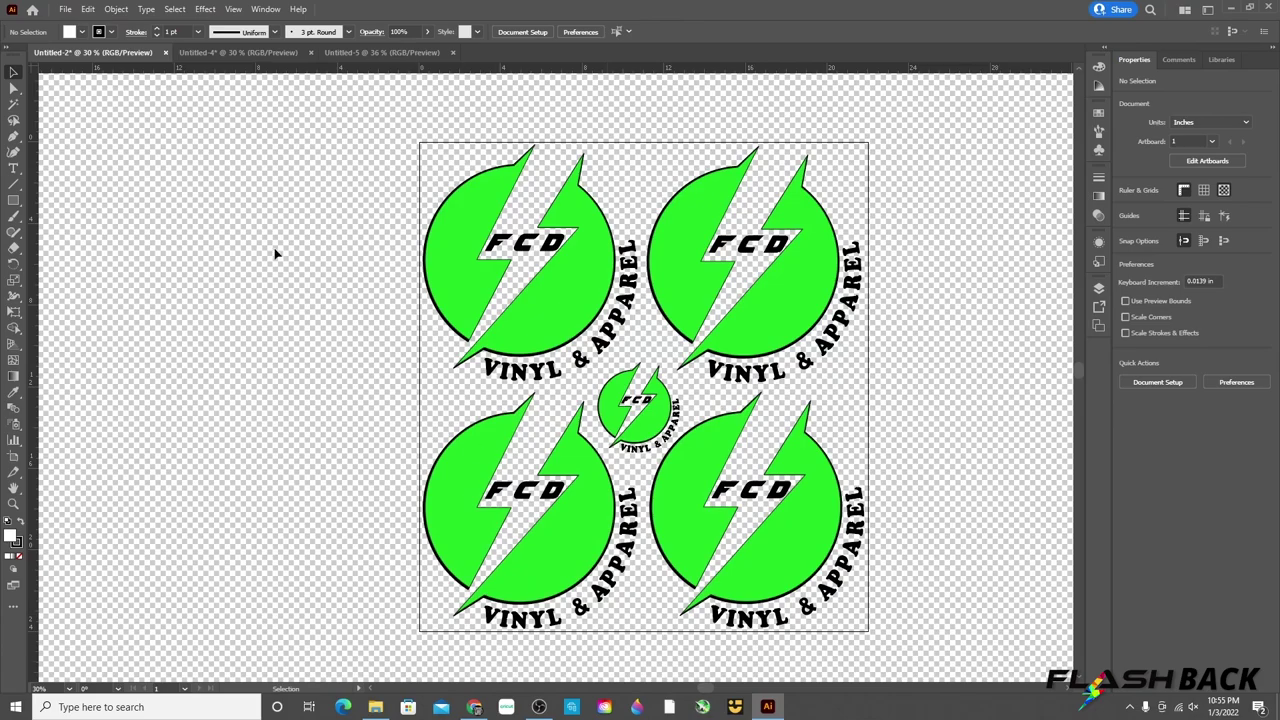
pyautogui.click(375, 705)
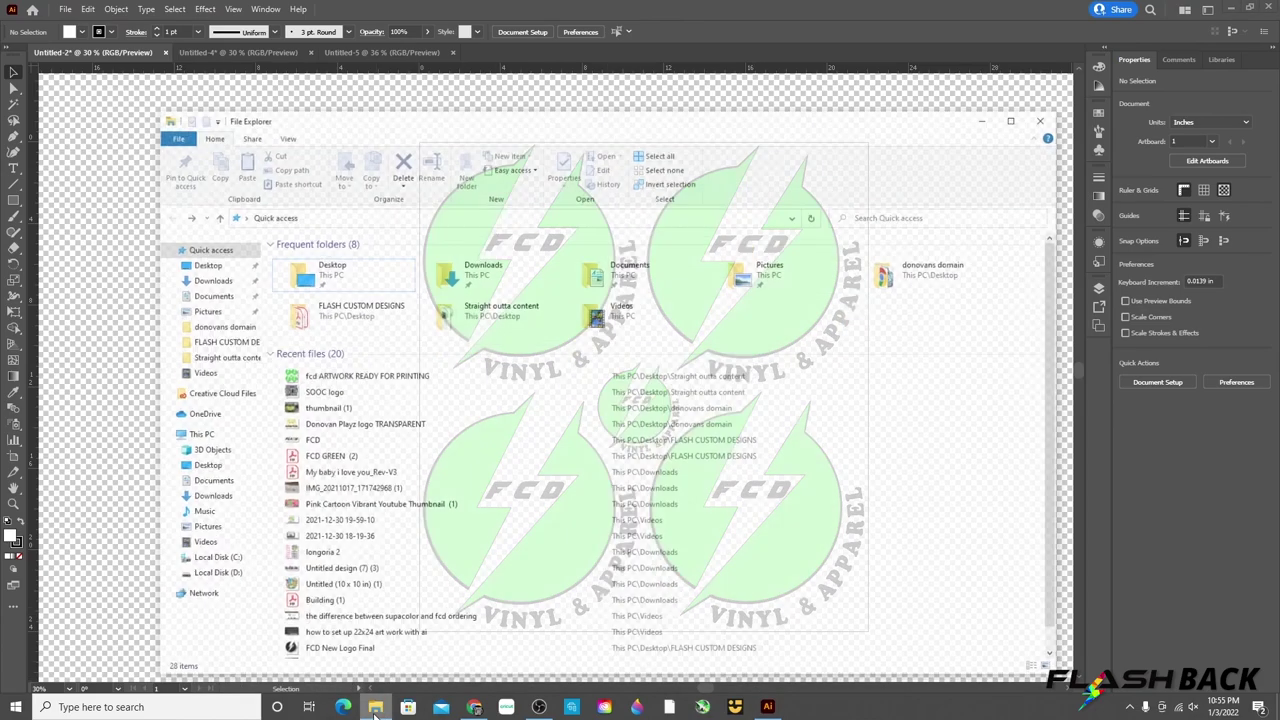
# Open fcd ARTWORK READY FOR PRINTING.png in Photos to preview it, then return to Illustrator.
pyautogui.doubleClick(361, 366)
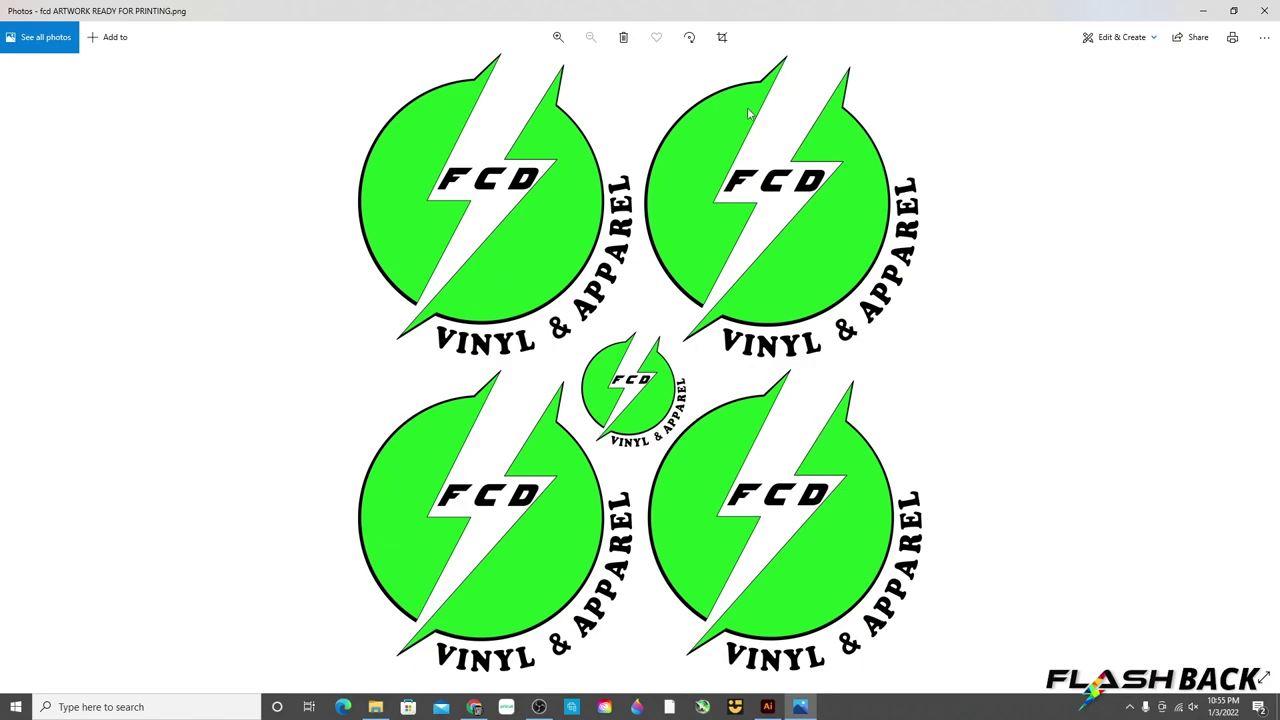
pyautogui.click(767, 708)
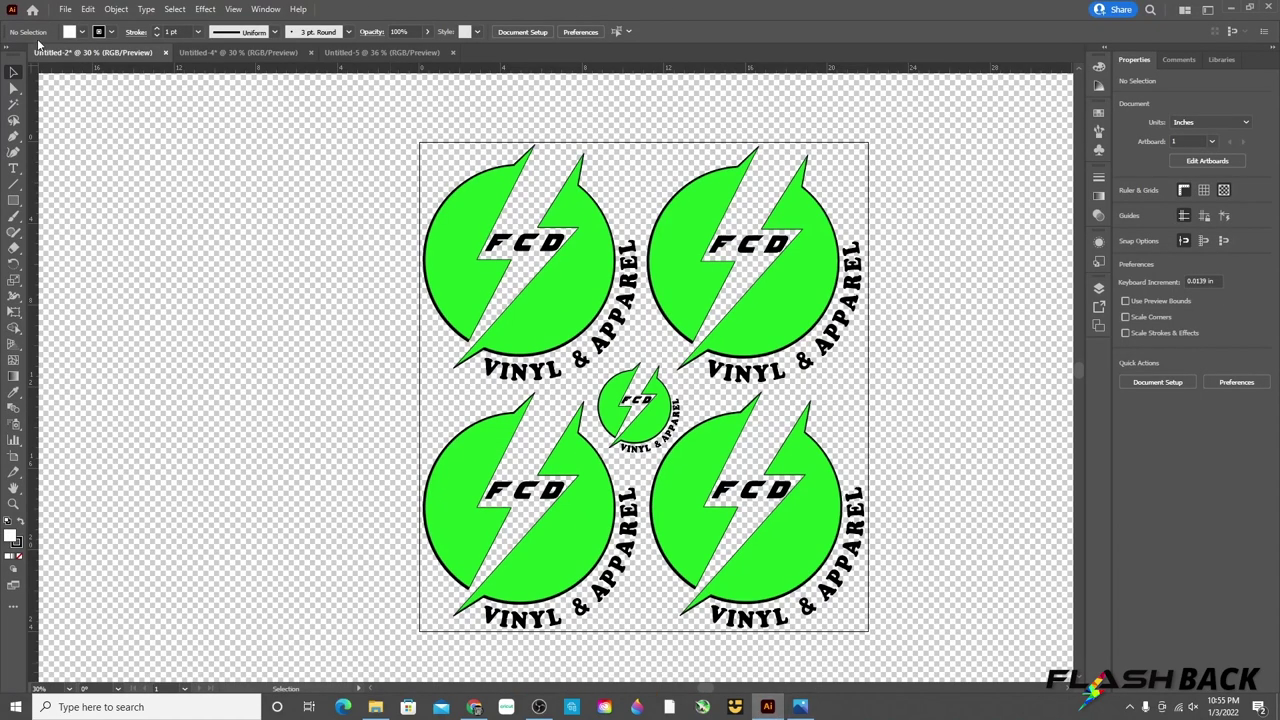
# On Untitled-5, place fcd ARTWORK READY FOR PRINTING.png as a linked image on the artboard.
pyautogui.click(365, 52)
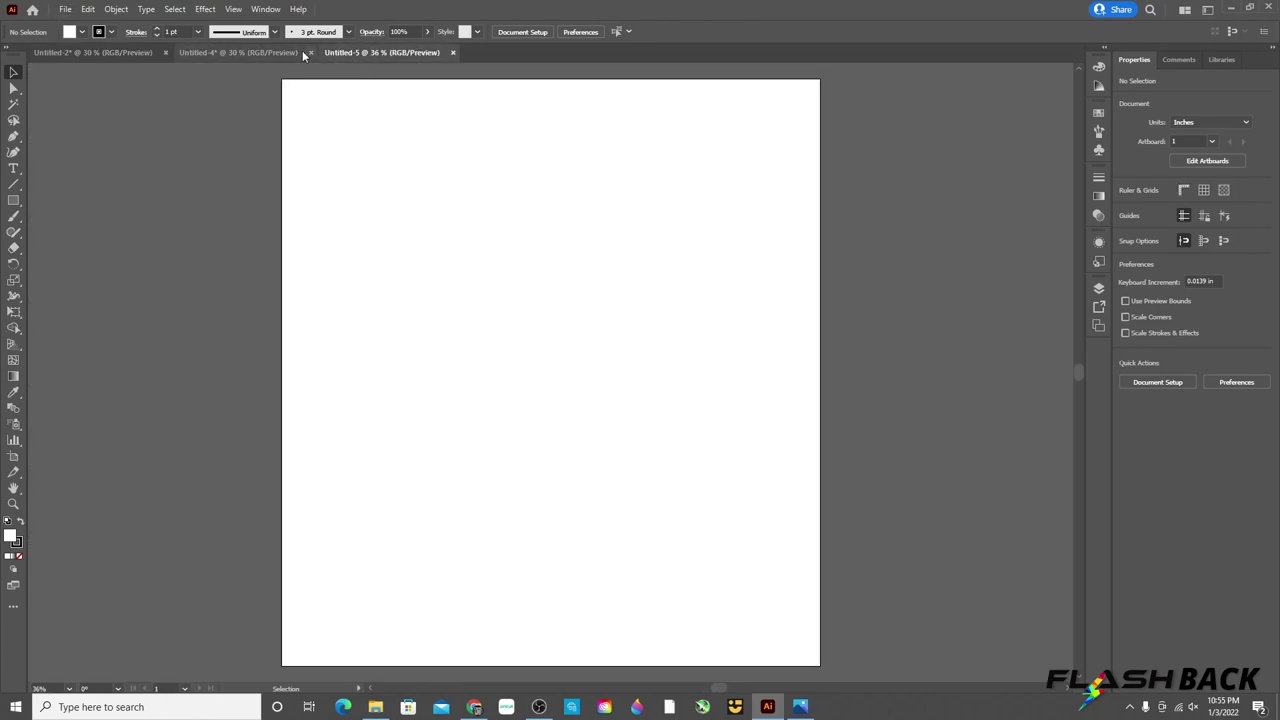
pyautogui.click(65, 10)
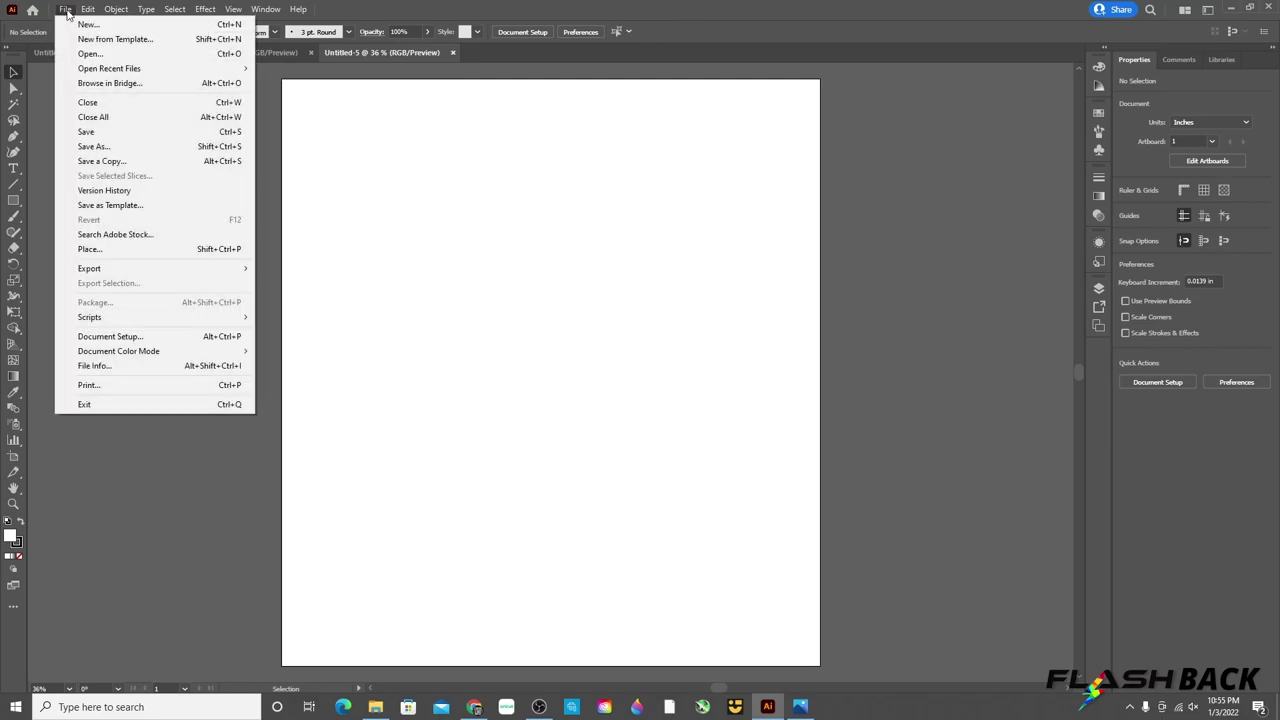
pyautogui.click(90, 250)
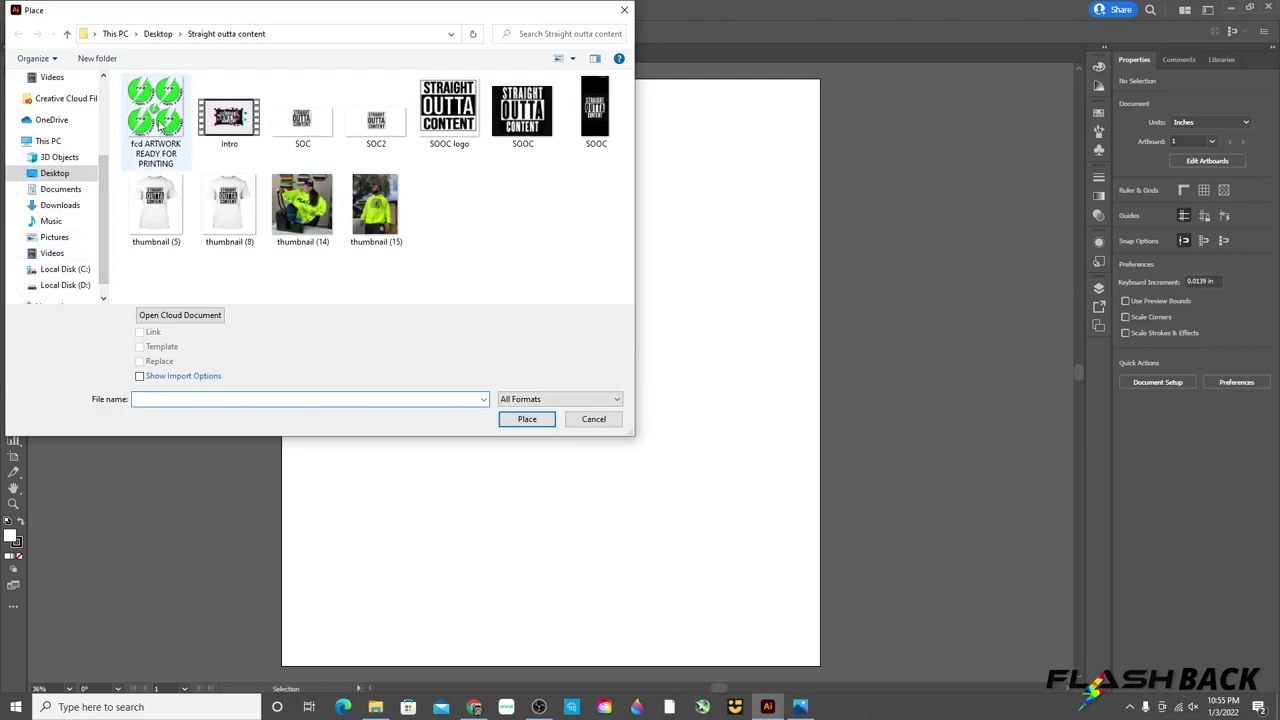
pyautogui.click(160, 155)
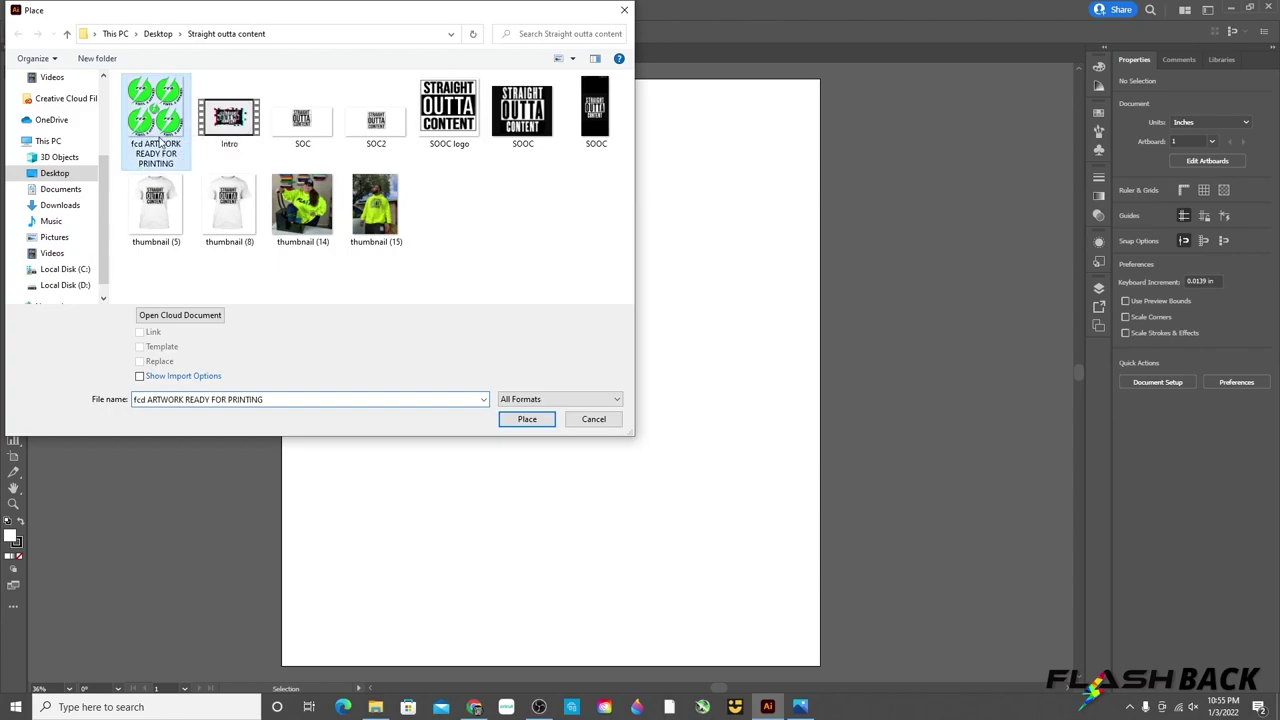
pyautogui.click(527, 420)
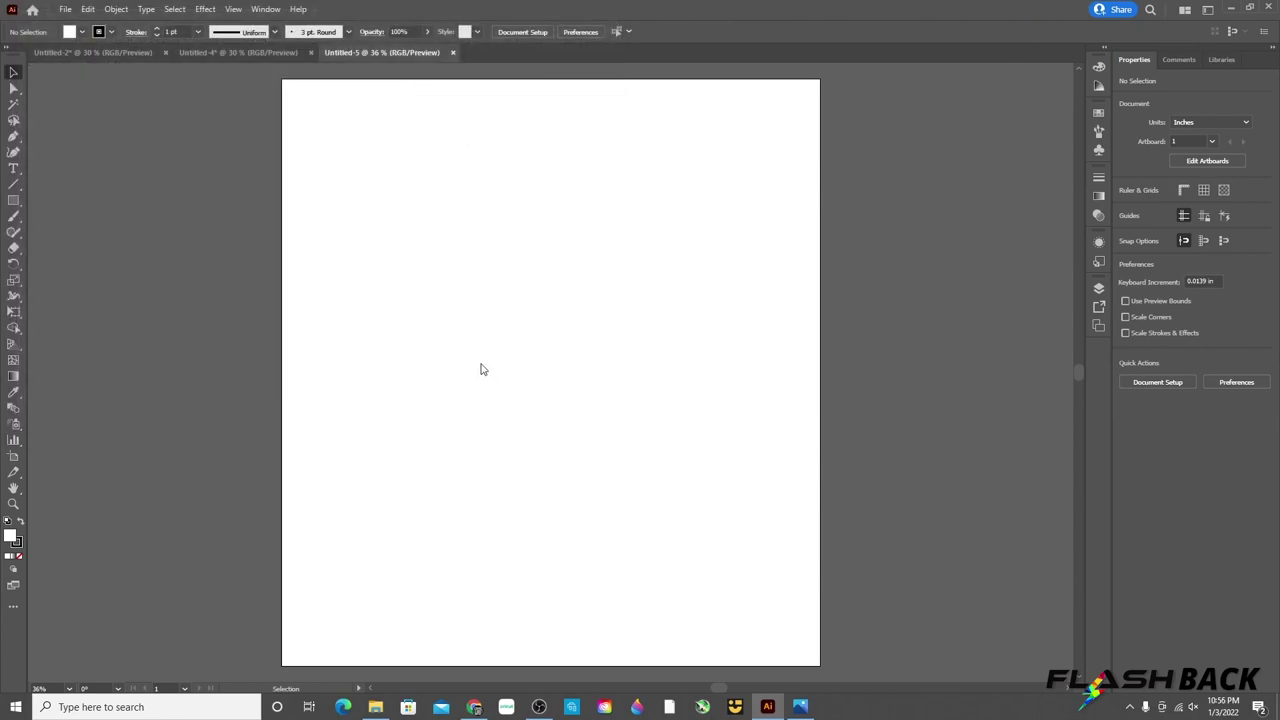
pyautogui.click(371, 151)
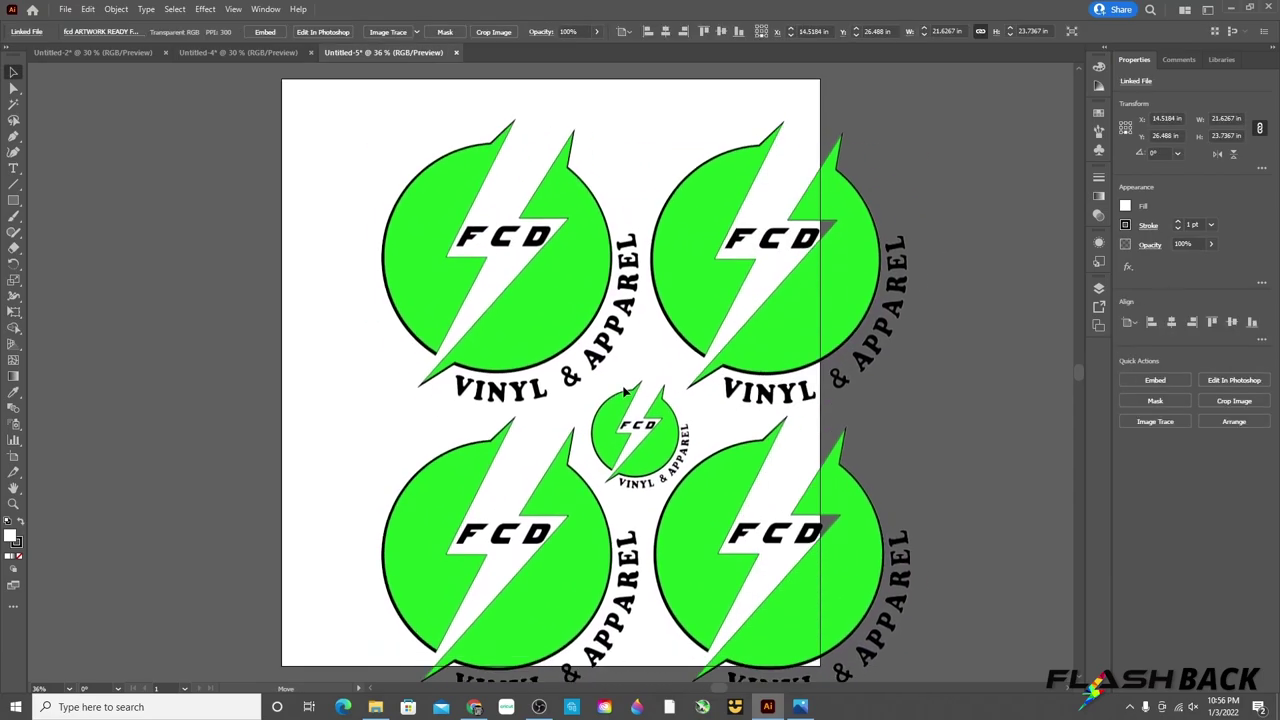
# Drag the placed PNG until it fills the artboard, ending at X 11.087 in, Y 23.792 in.
pyautogui.moveTo(625, 390); pyautogui.dragTo(552, 363)
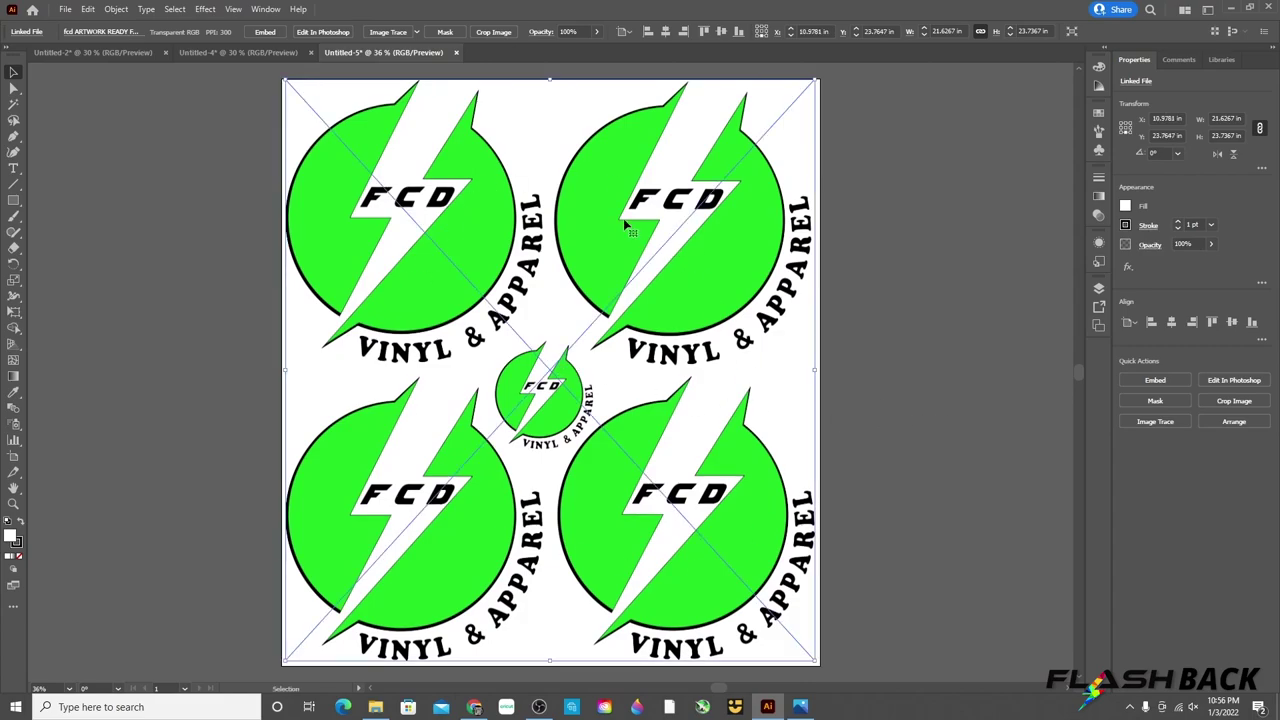
pyautogui.click(906, 339)
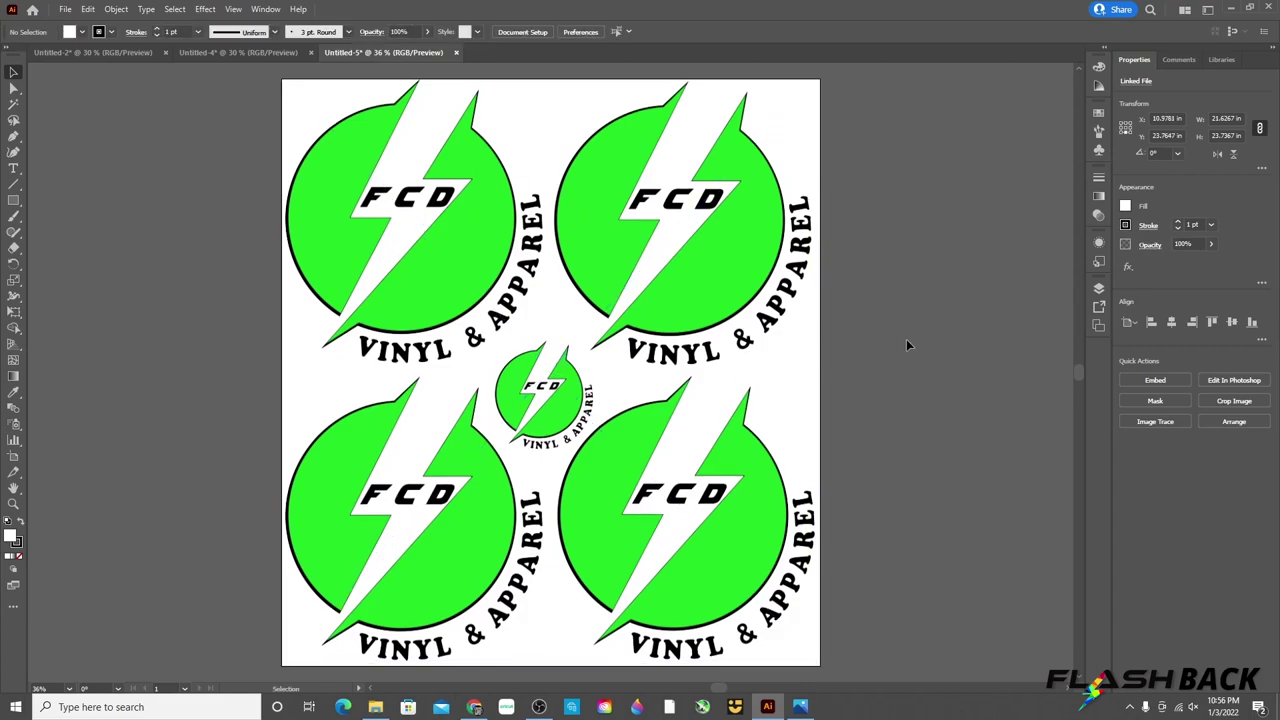
pyautogui.click(714, 250)
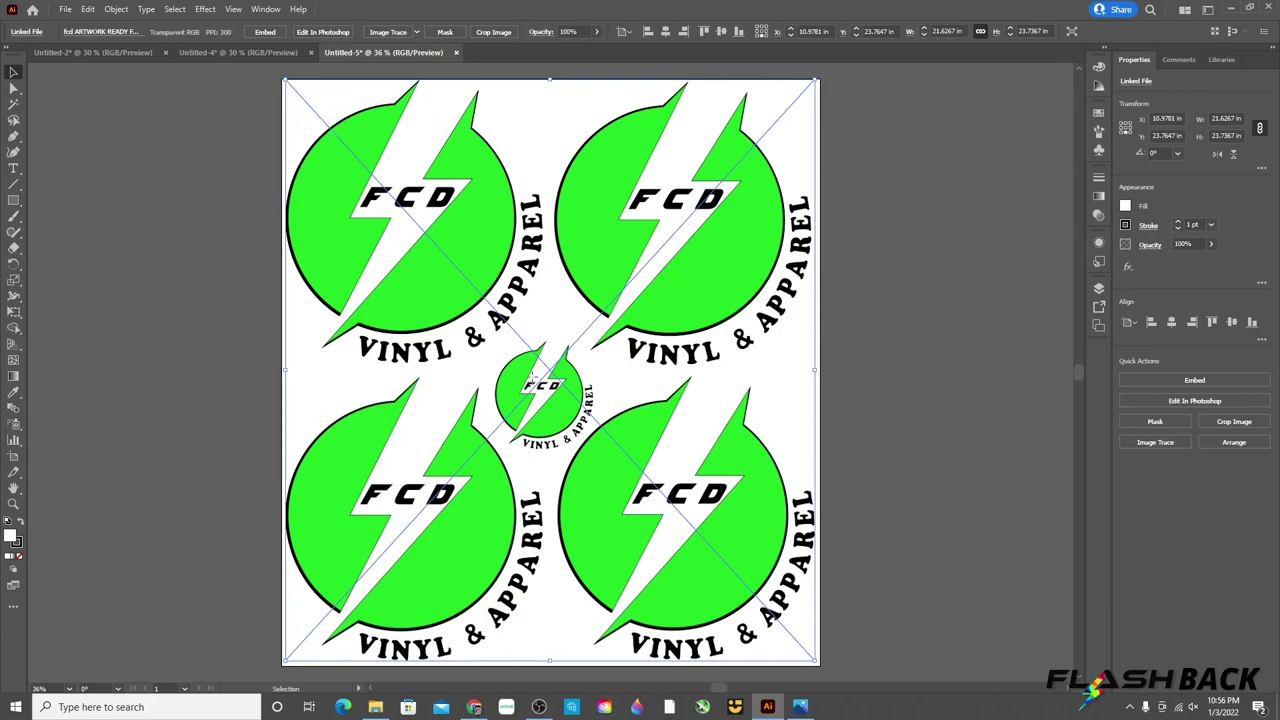
pyautogui.moveTo(558, 408)
pyautogui.mouseDown()
pyautogui.moveTo(564, 422)
pyautogui.moveTo(644, 445)
pyautogui.moveTo(723, 435)
pyautogui.moveTo(572, 415)
pyautogui.mouseUp()
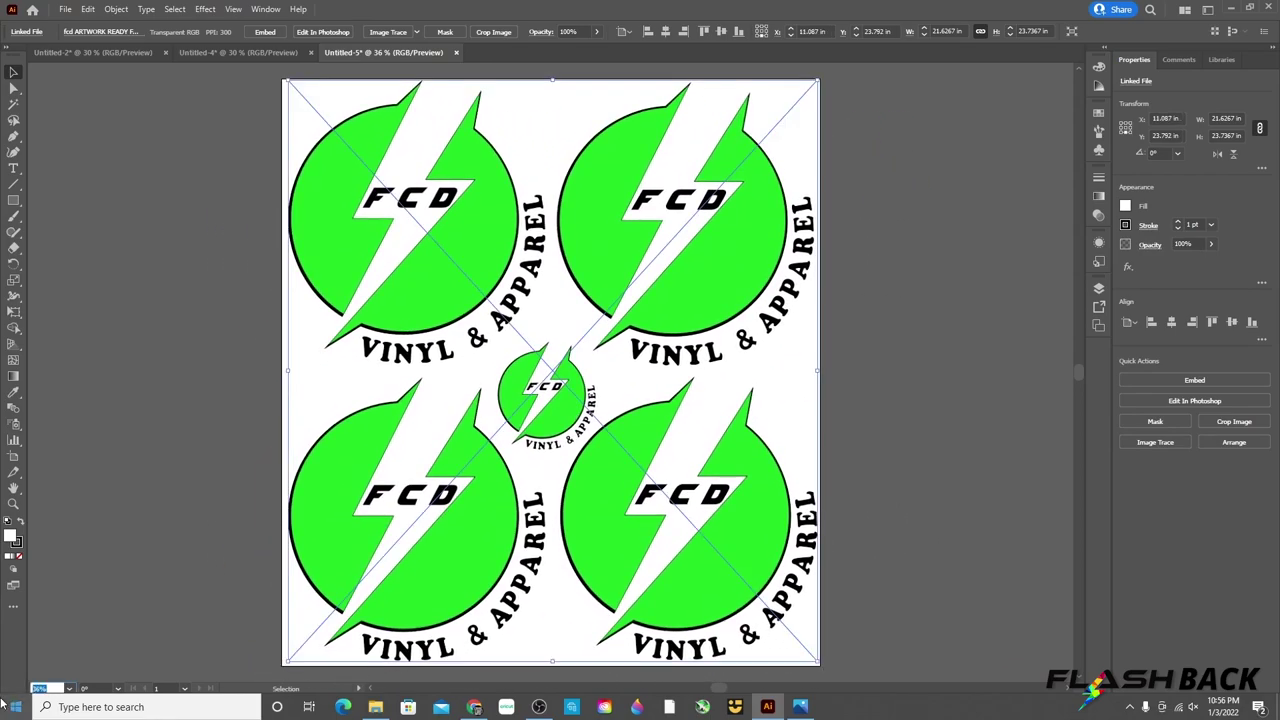
# Zoom to 300% and pan around to inspect the placed image's edges.
pyautogui.write('300')
pyautogui.press('Return')
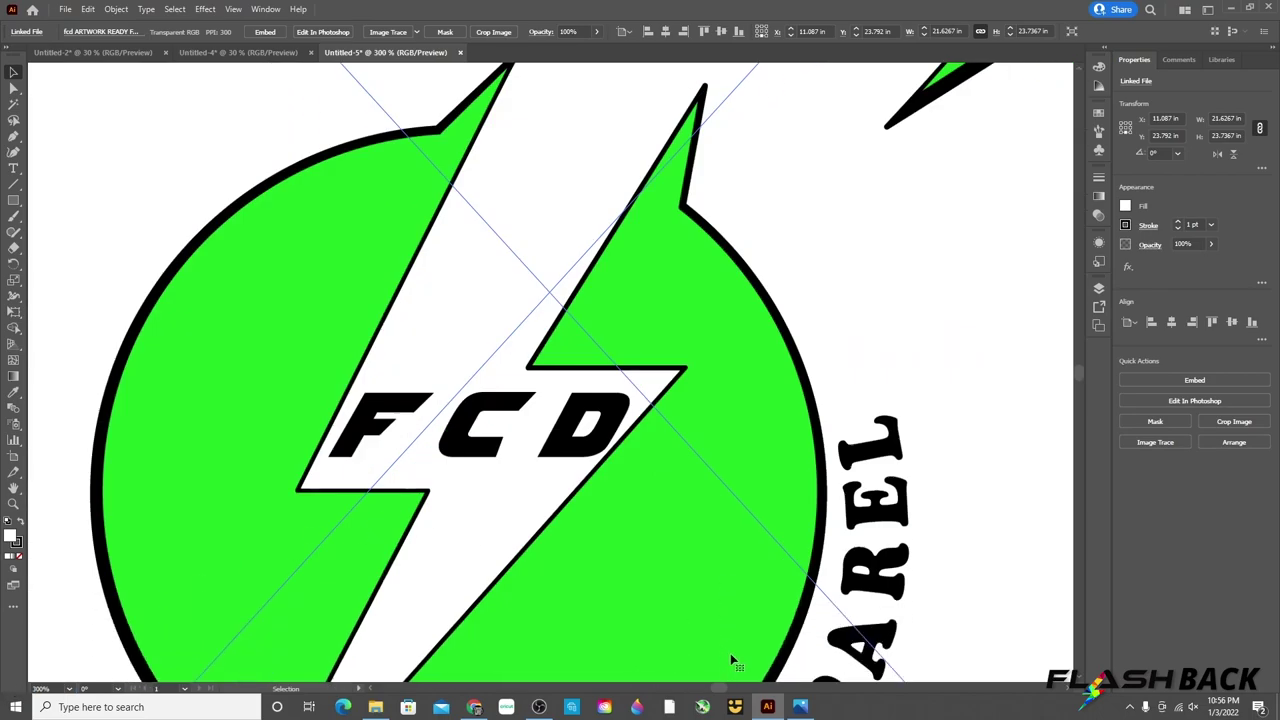
pyautogui.scroll(-5, 731, 658)
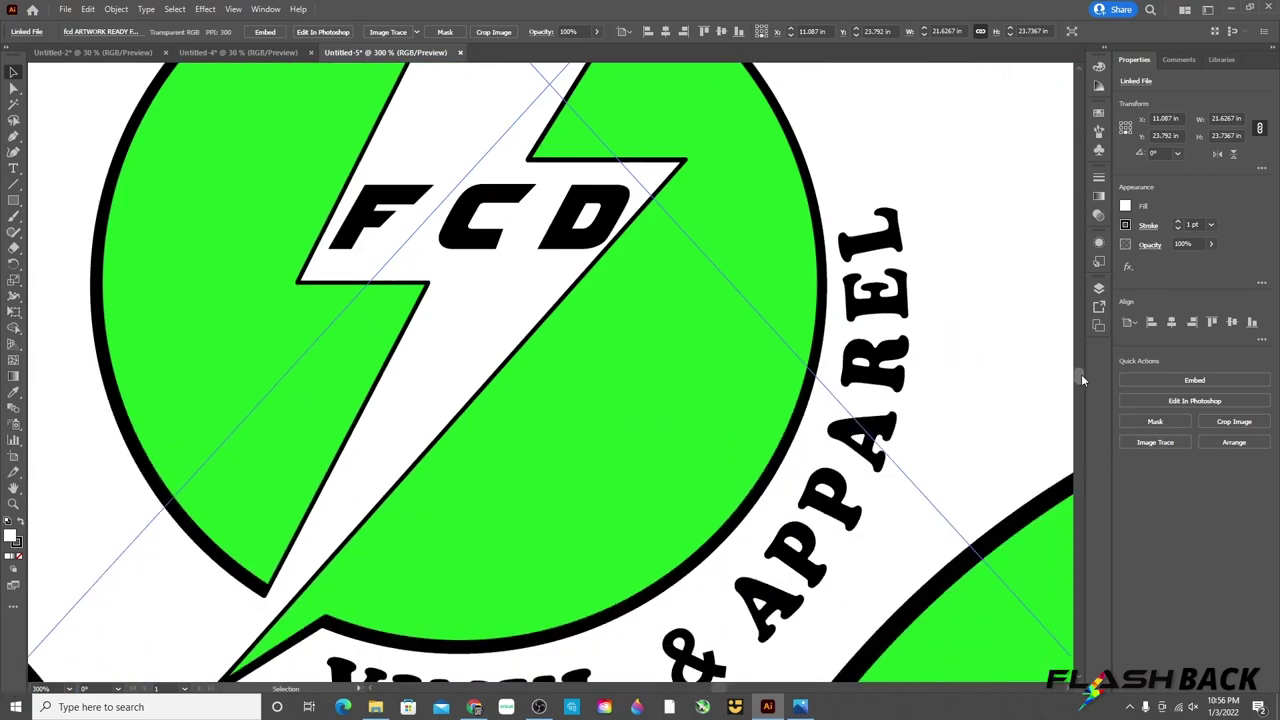
pyautogui.moveTo(1078, 376)
pyautogui.mouseDown()
pyautogui.moveTo(1074, 418)
pyautogui.moveTo(1071, 393)
pyautogui.mouseUp()
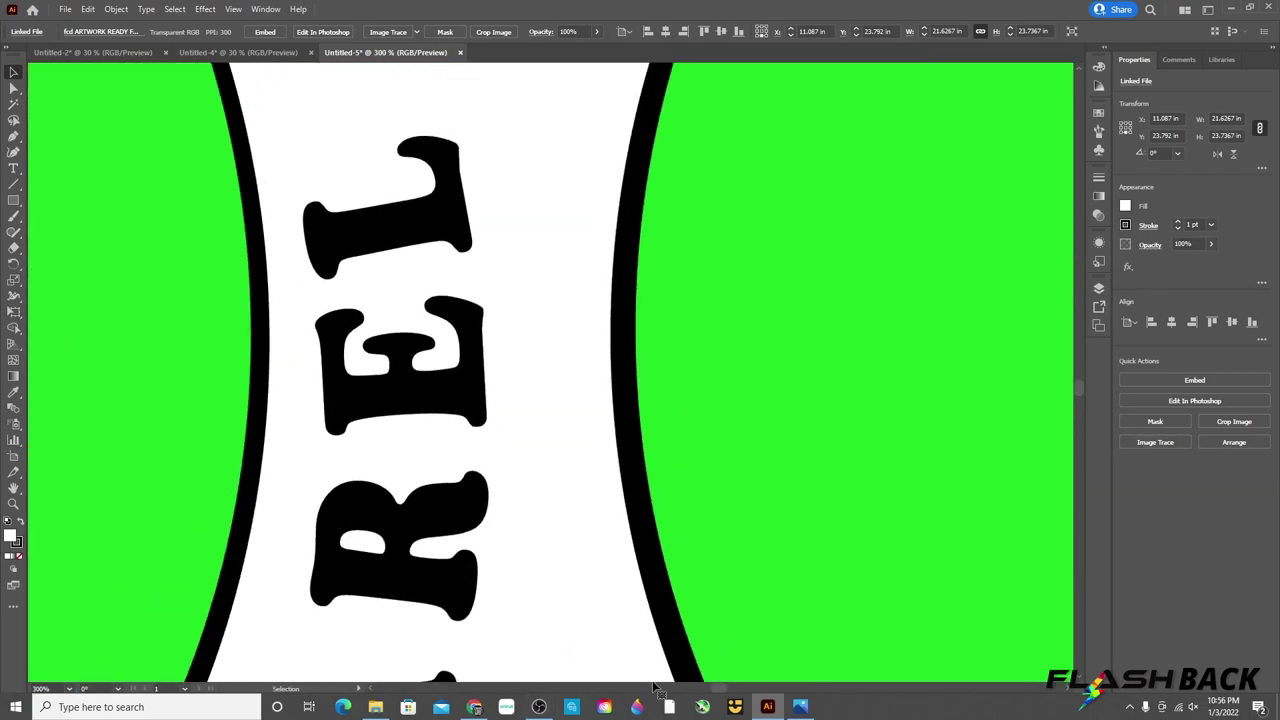
pyautogui.moveTo(718, 688); pyautogui.dragTo(692, 697)
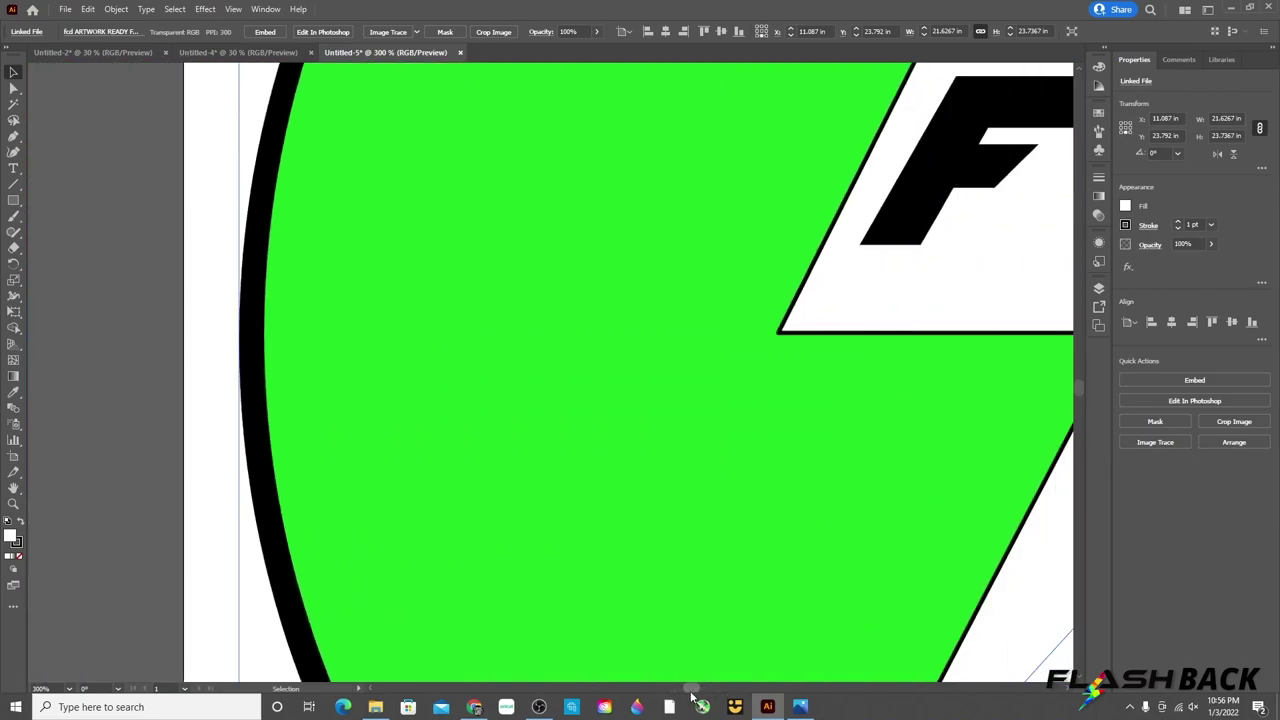
# Zoom back to 30% and nudge the image to X 11.6445 in, Y 23.9227 in.
pyautogui.click(55, 690)
pyautogui.write('30')
pyautogui.press('Return')
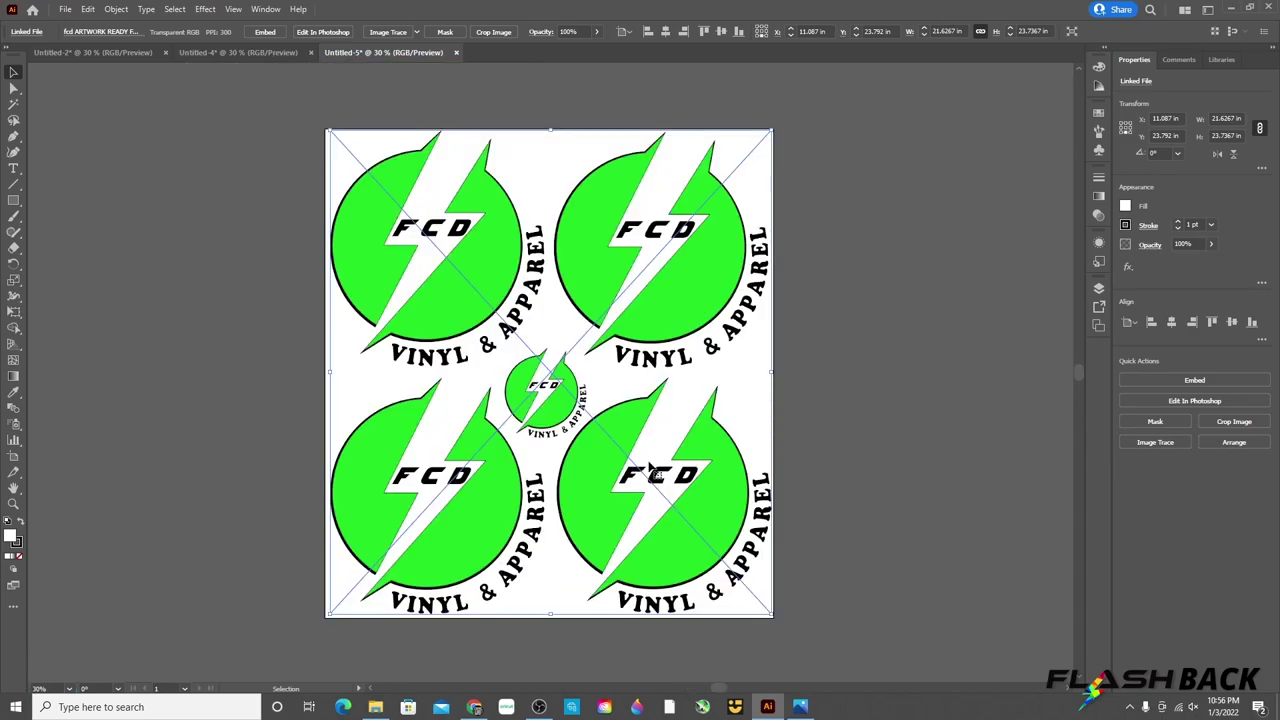
pyautogui.moveTo(609, 357)
pyautogui.mouseDown()
pyautogui.moveTo(622, 380)
pyautogui.moveTo(984, 392)
pyautogui.moveTo(693, 358)
pyautogui.moveTo(611, 370)
pyautogui.mouseUp()
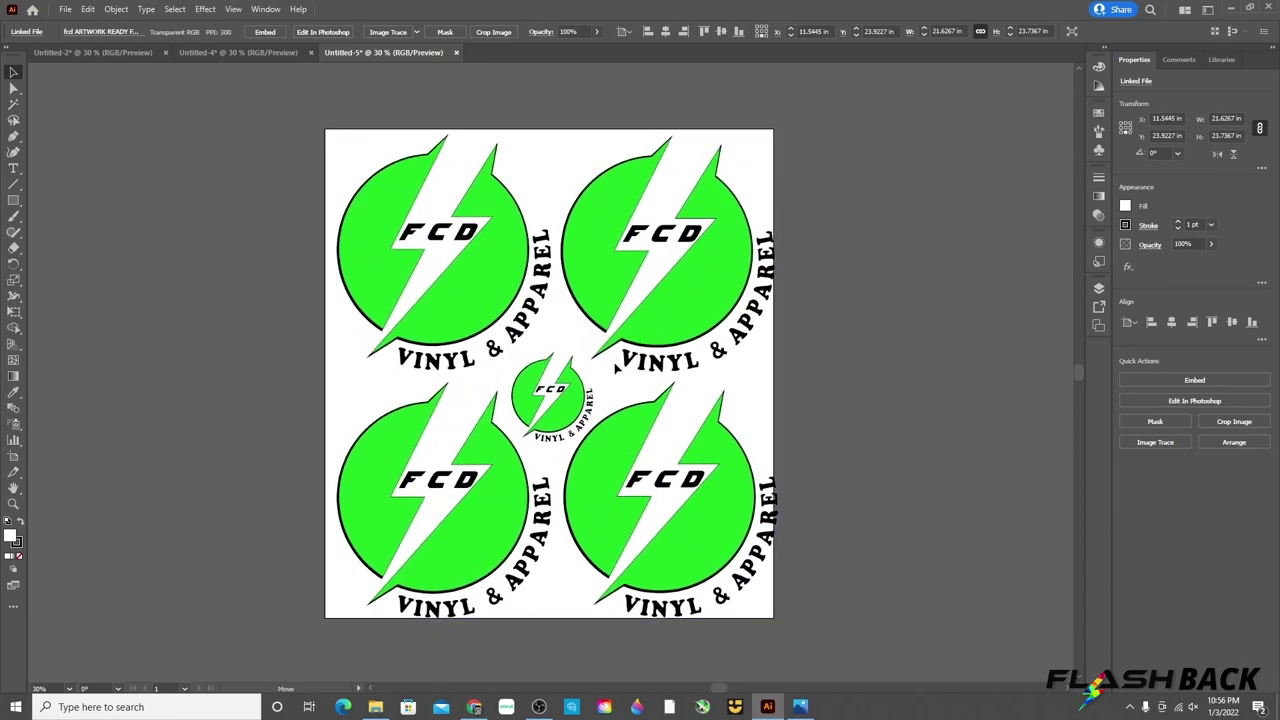